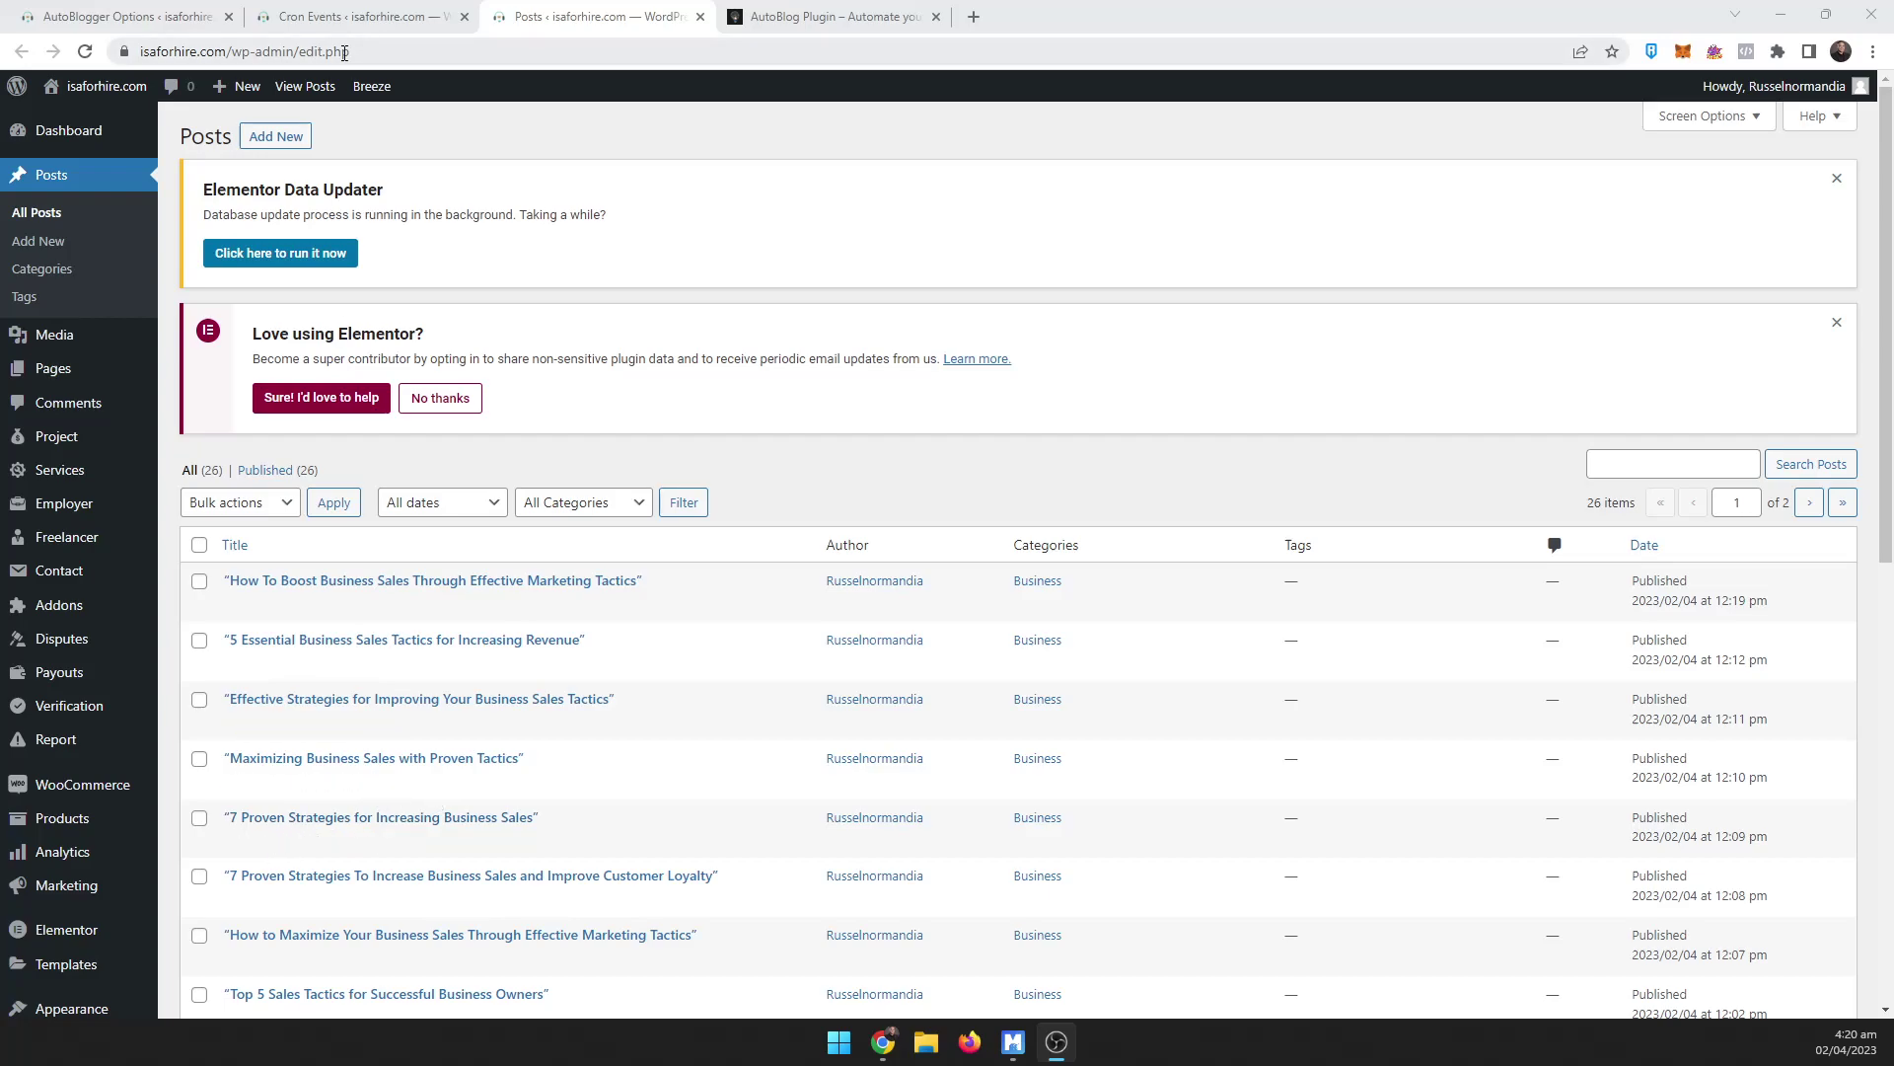
Step: Set the AutoBlogger interval to 'Every Minute (For Testing)' and save the settings
key(ctrl+1)
click(450, 675)
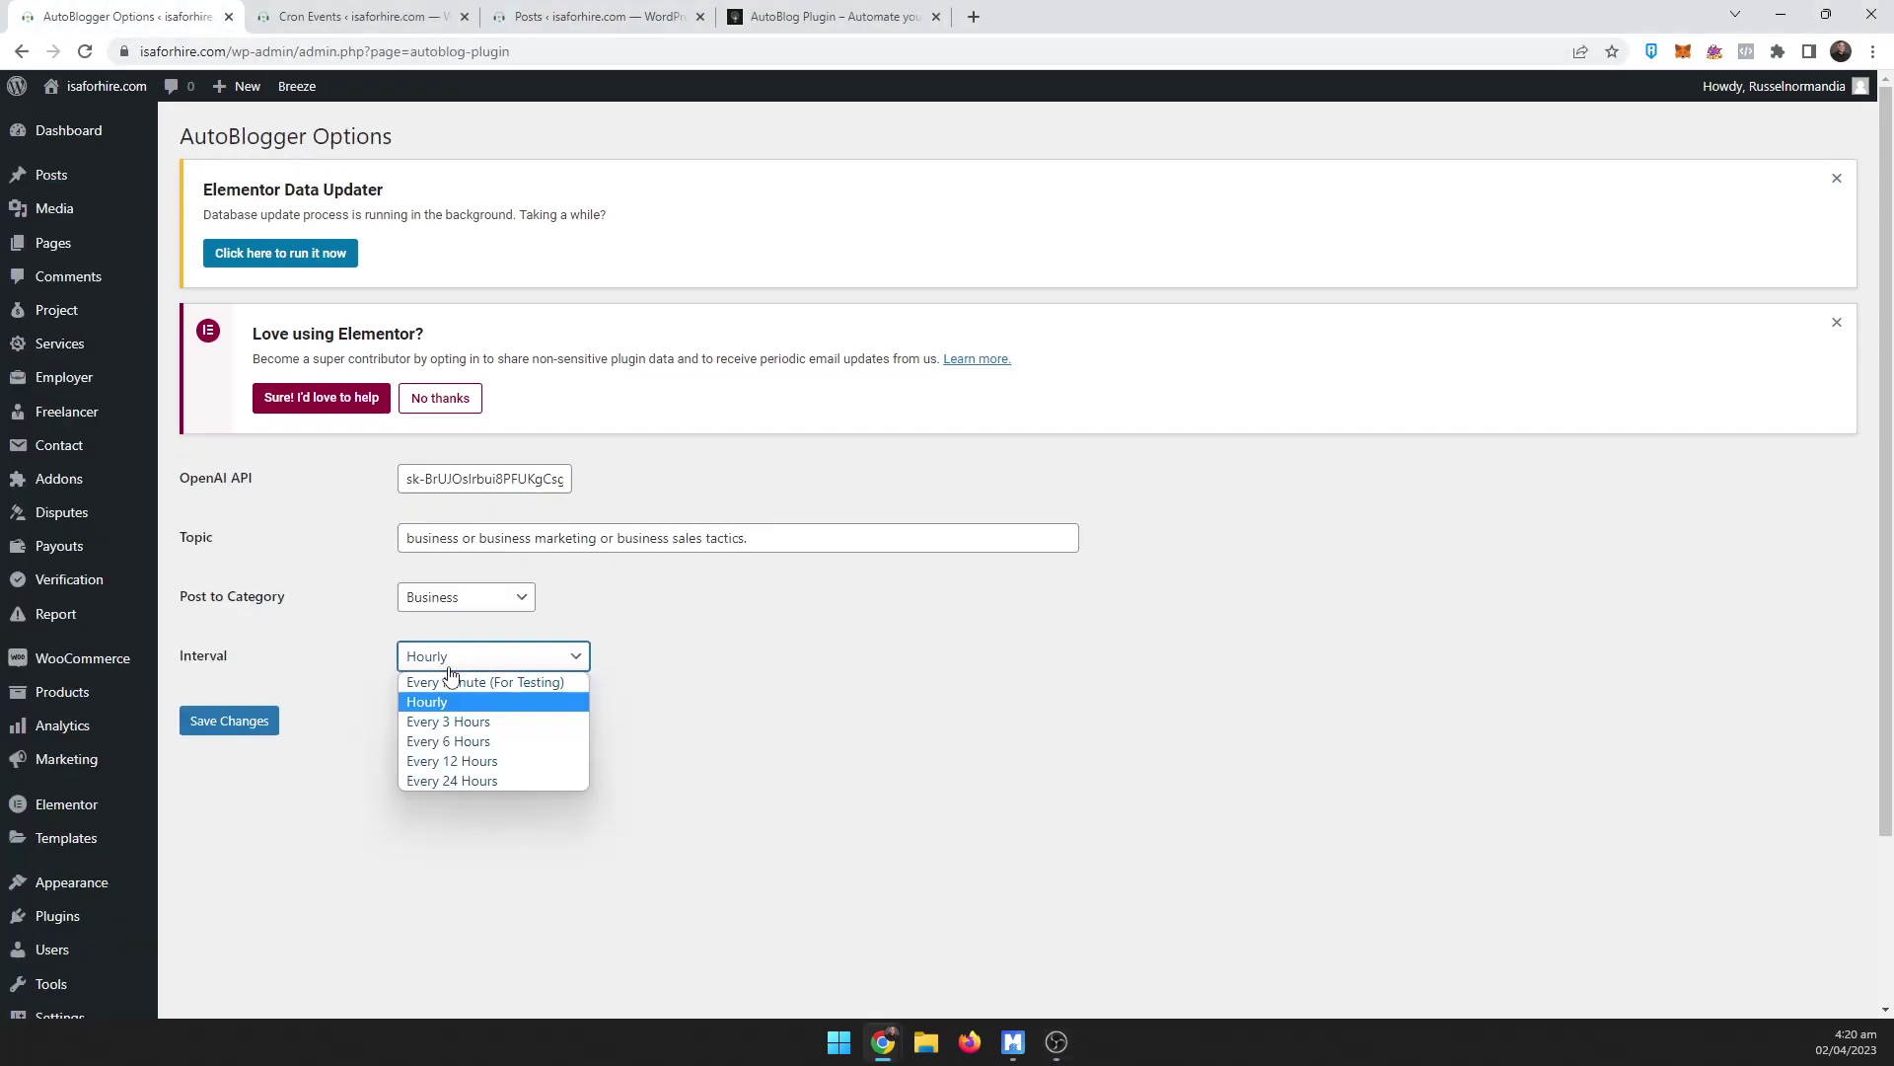
click(491, 682)
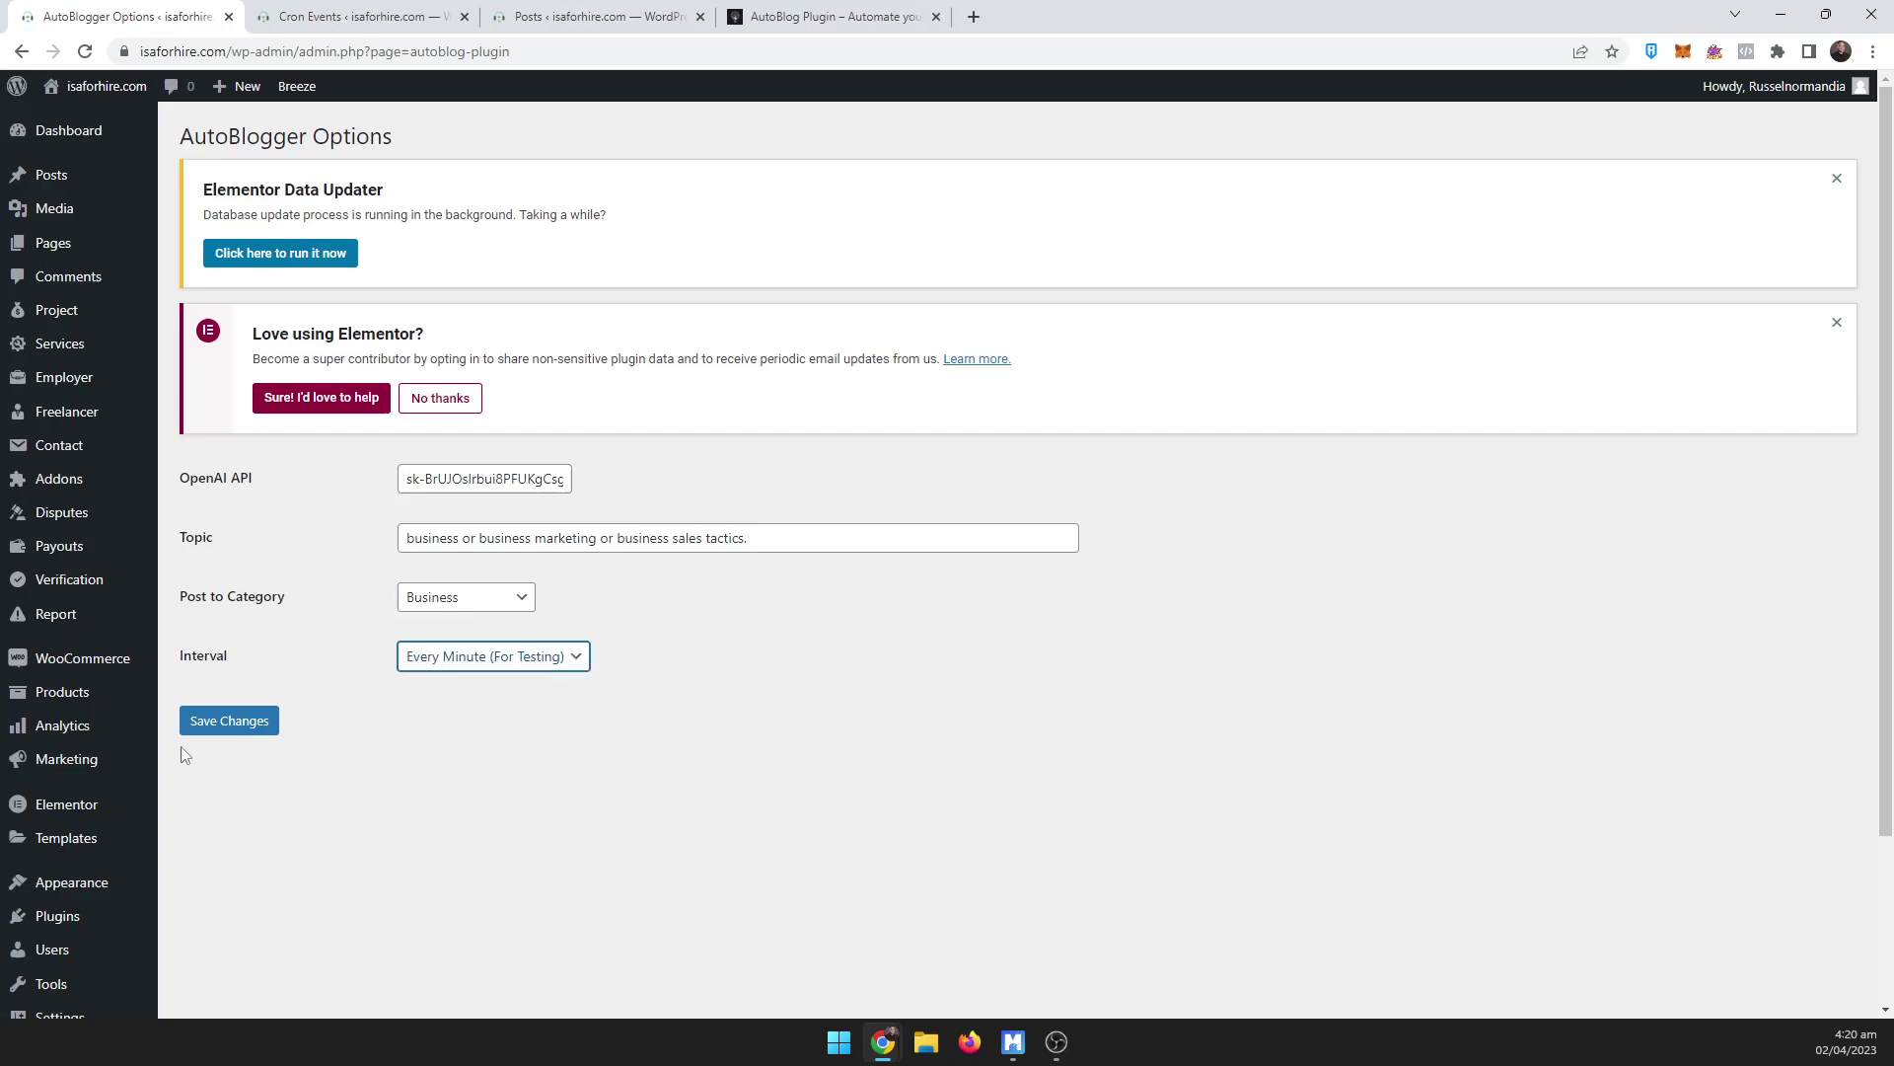
click(228, 728)
Step: Reload the posts list, revisit AutoBlogger settings, then bring up the AutoBlog Plugin homepage
key(ctrl+3)
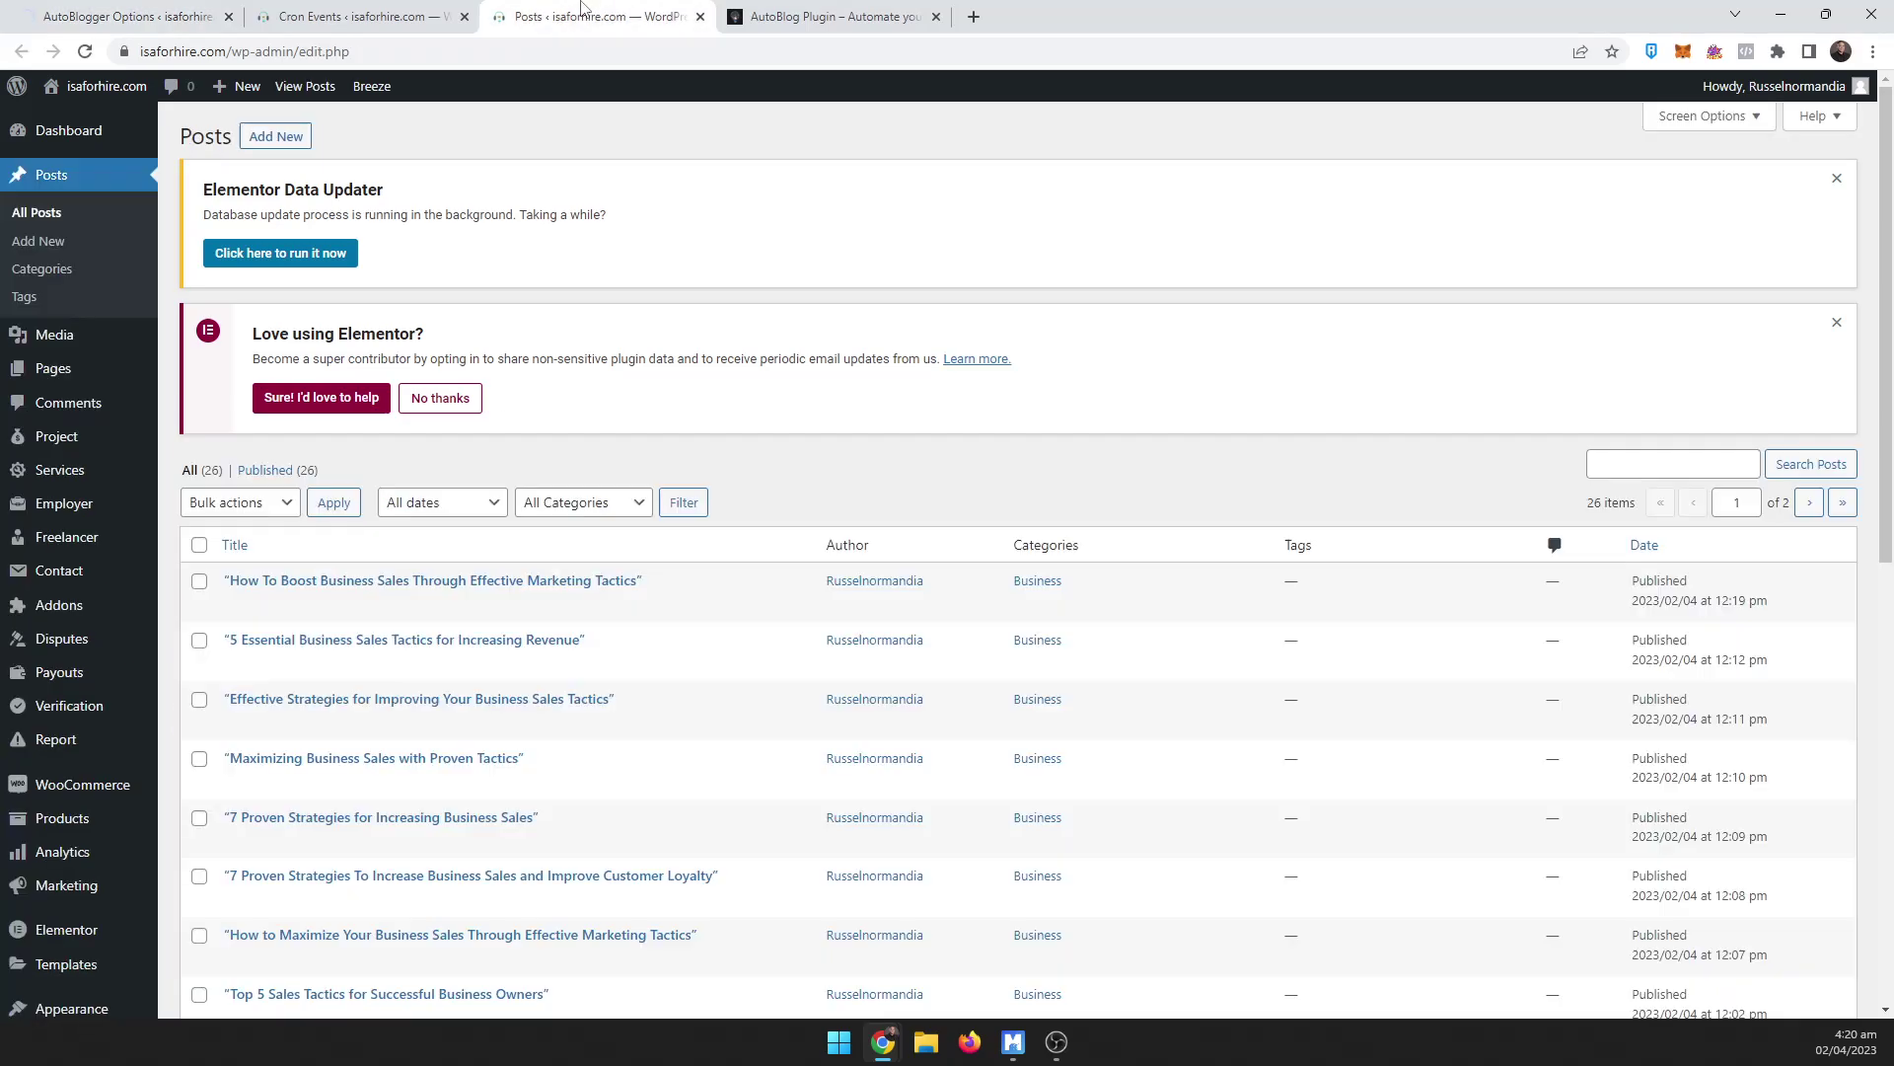
click(84, 52)
click(126, 17)
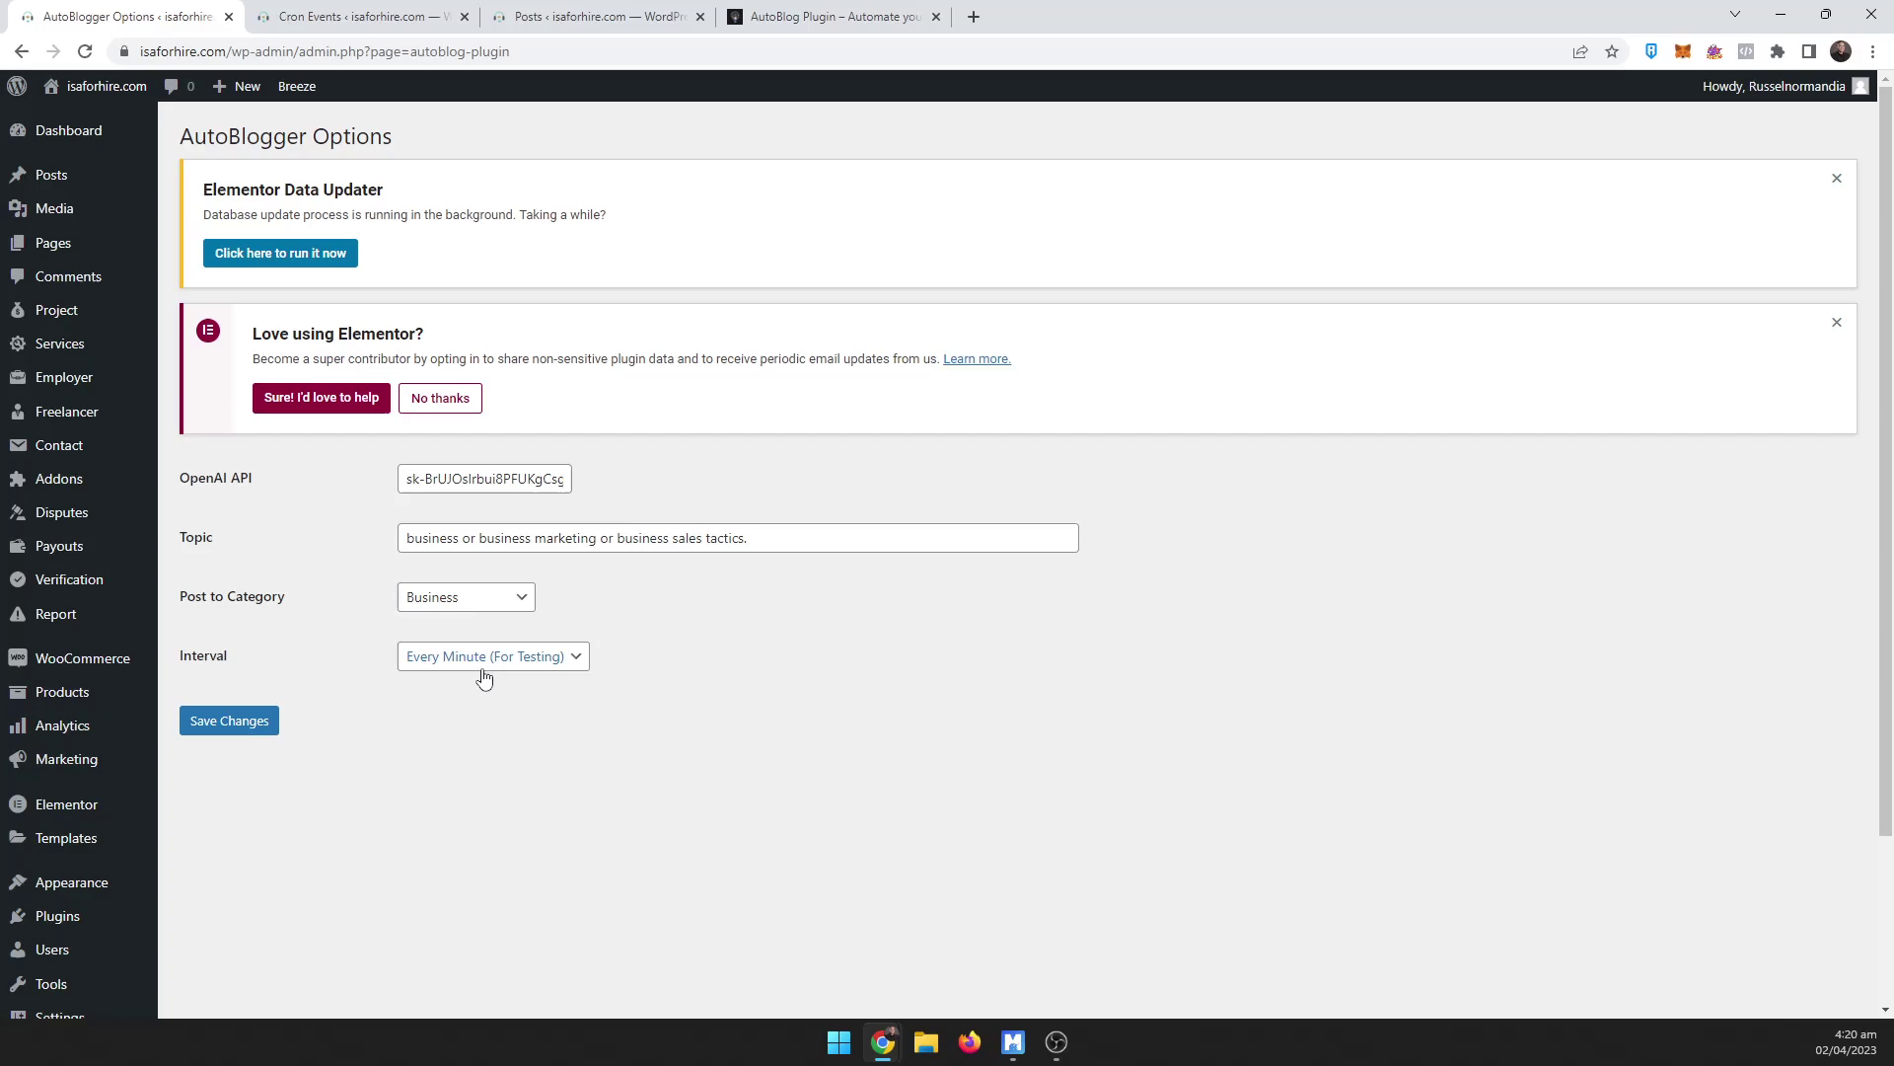
click(592, 17)
click(801, 8)
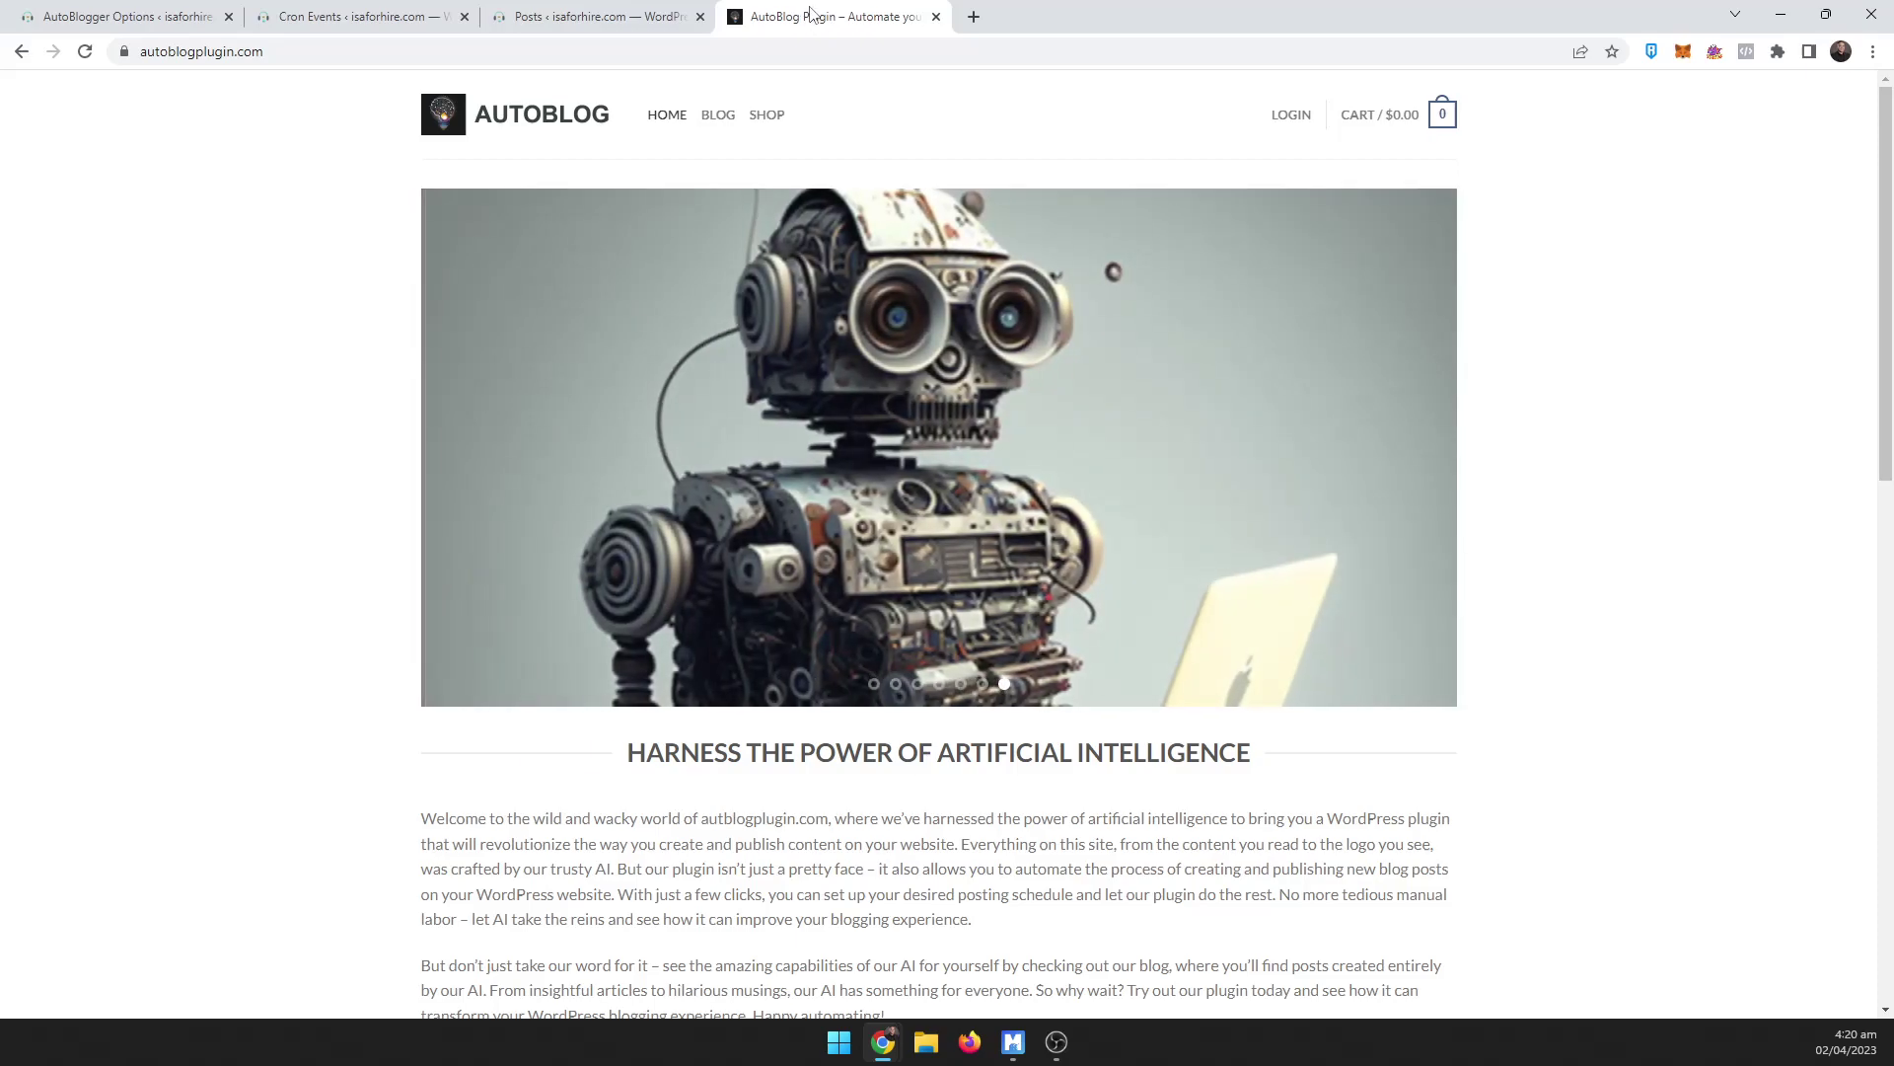
scroll(1642, 356, down, 3)
scroll(1650, 355, down, 3)
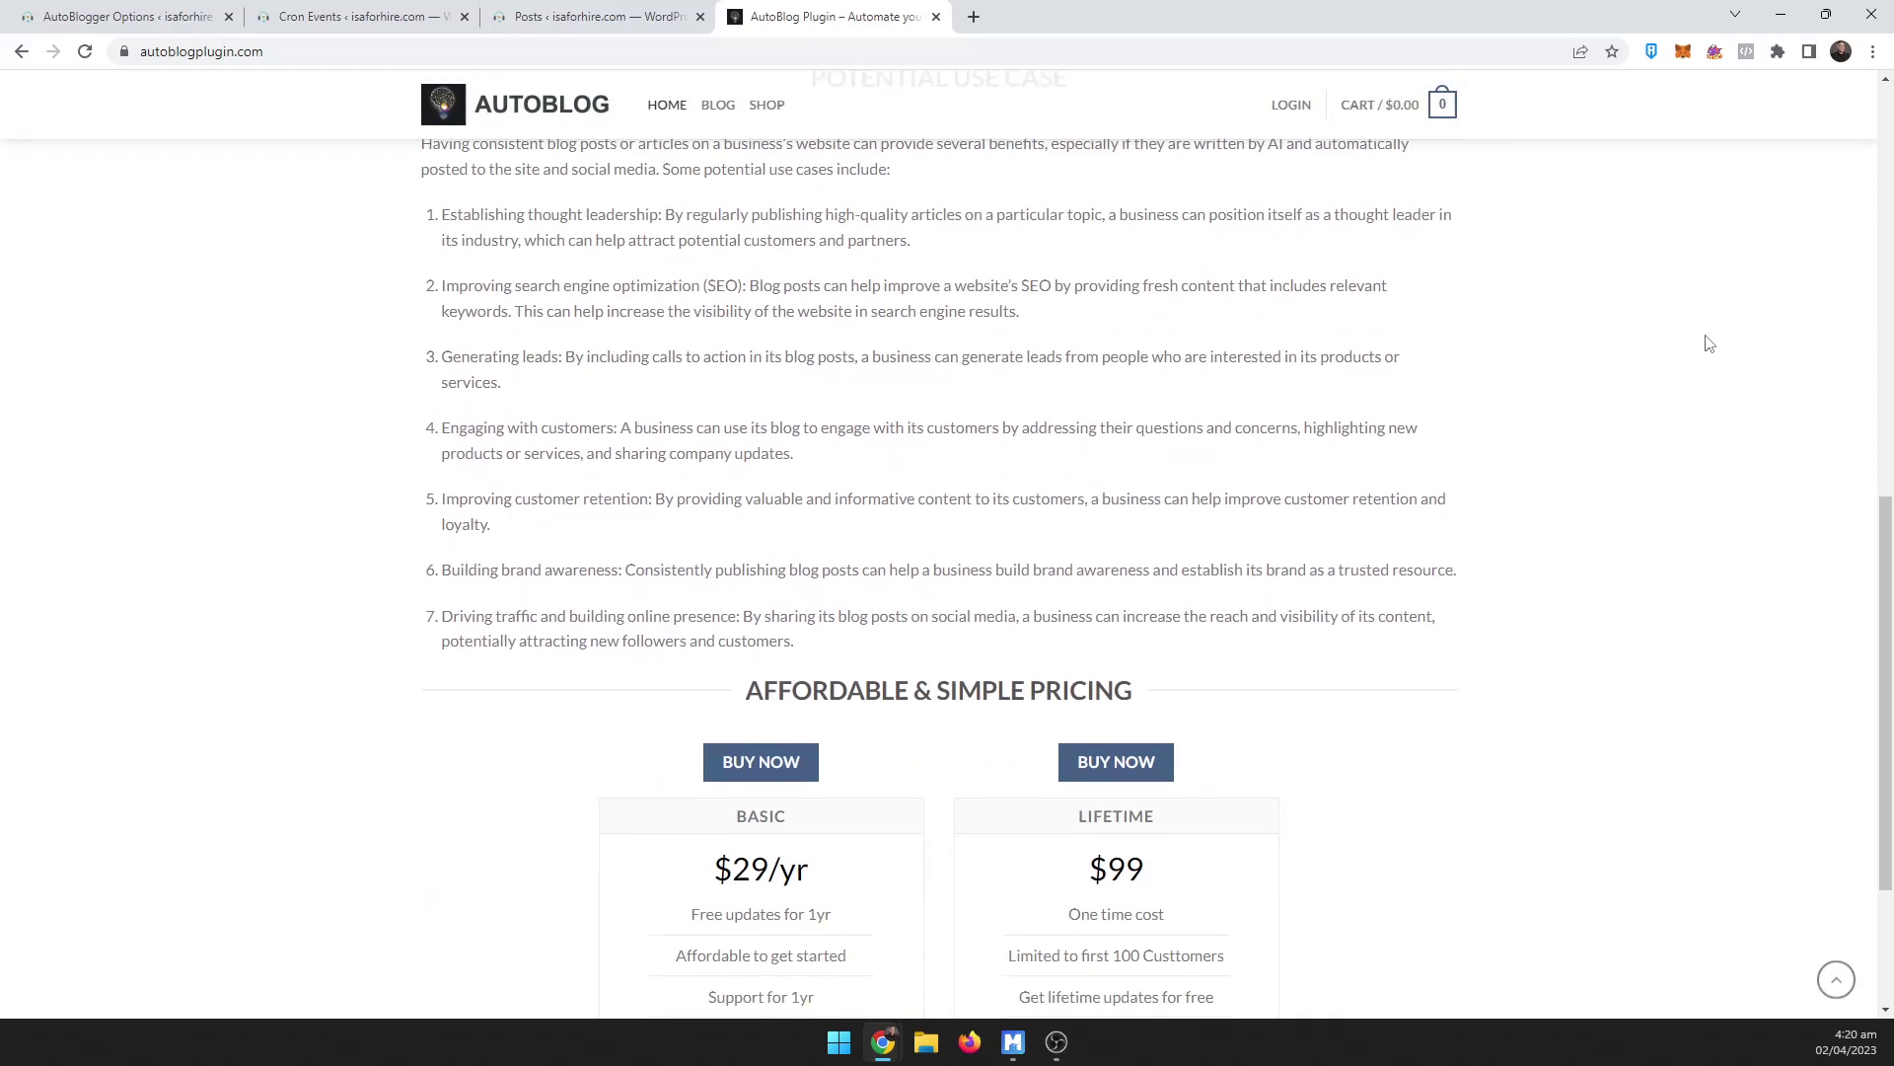
scroll(1708, 345, down, 2)
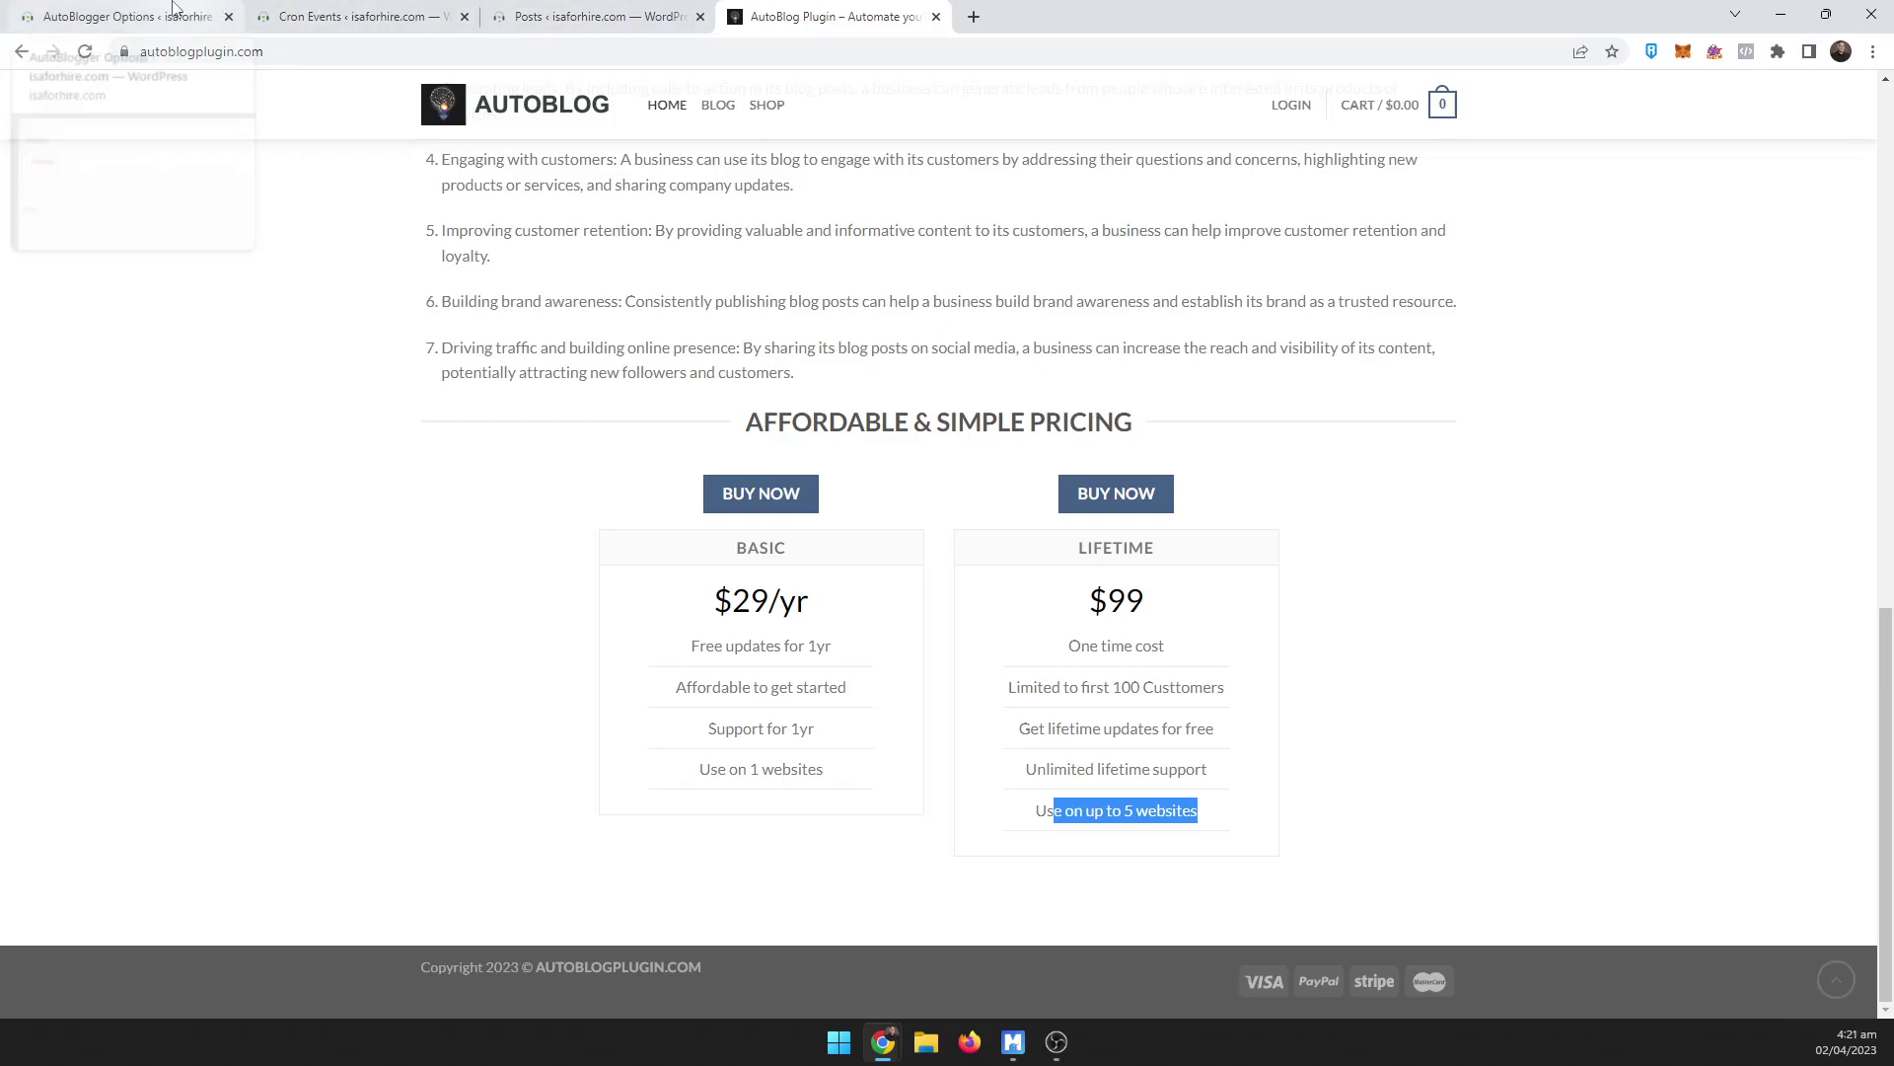
Step: Review the AutoBlog use cases and $29/yr Basic and $99 Lifetime pricing, then return to Posts
click(620, 8)
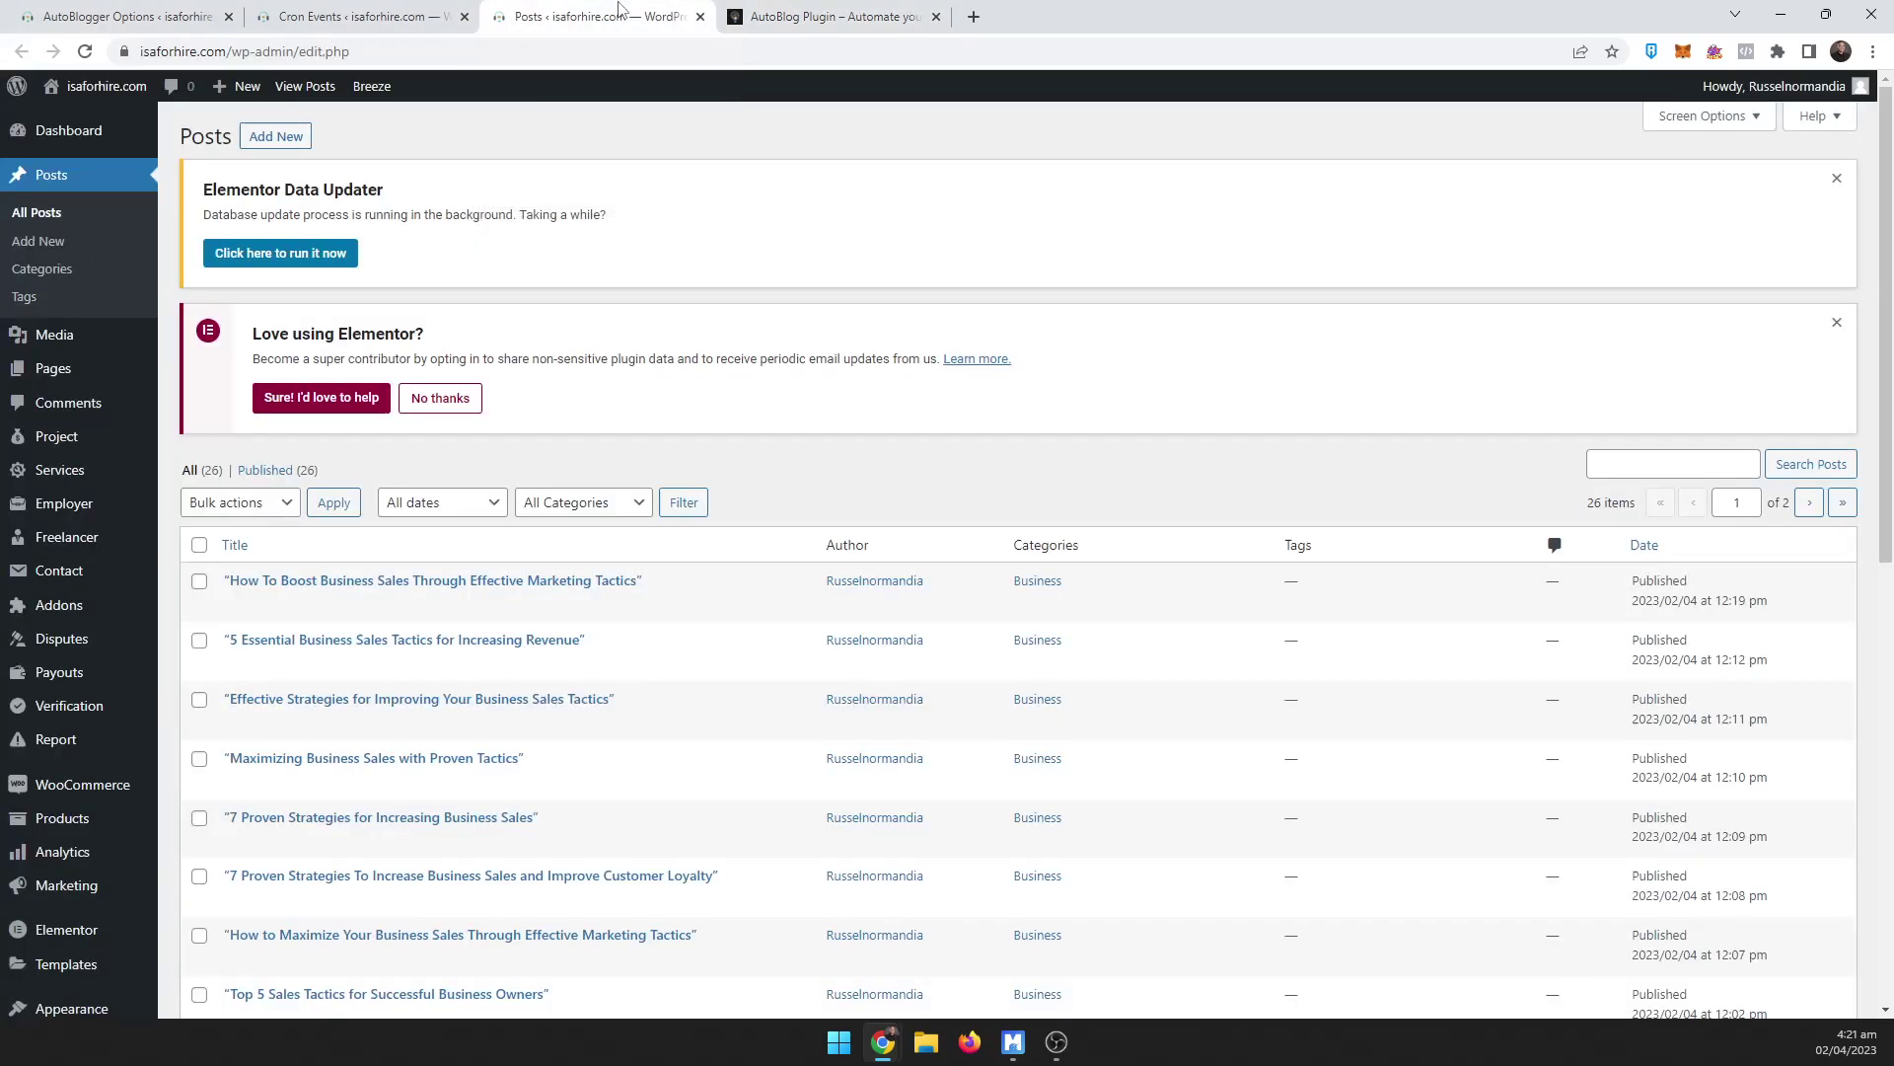
Step: Reload Posts so '10 Proven Business Sales Tactics for Increasing Revenue' appears
click(85, 53)
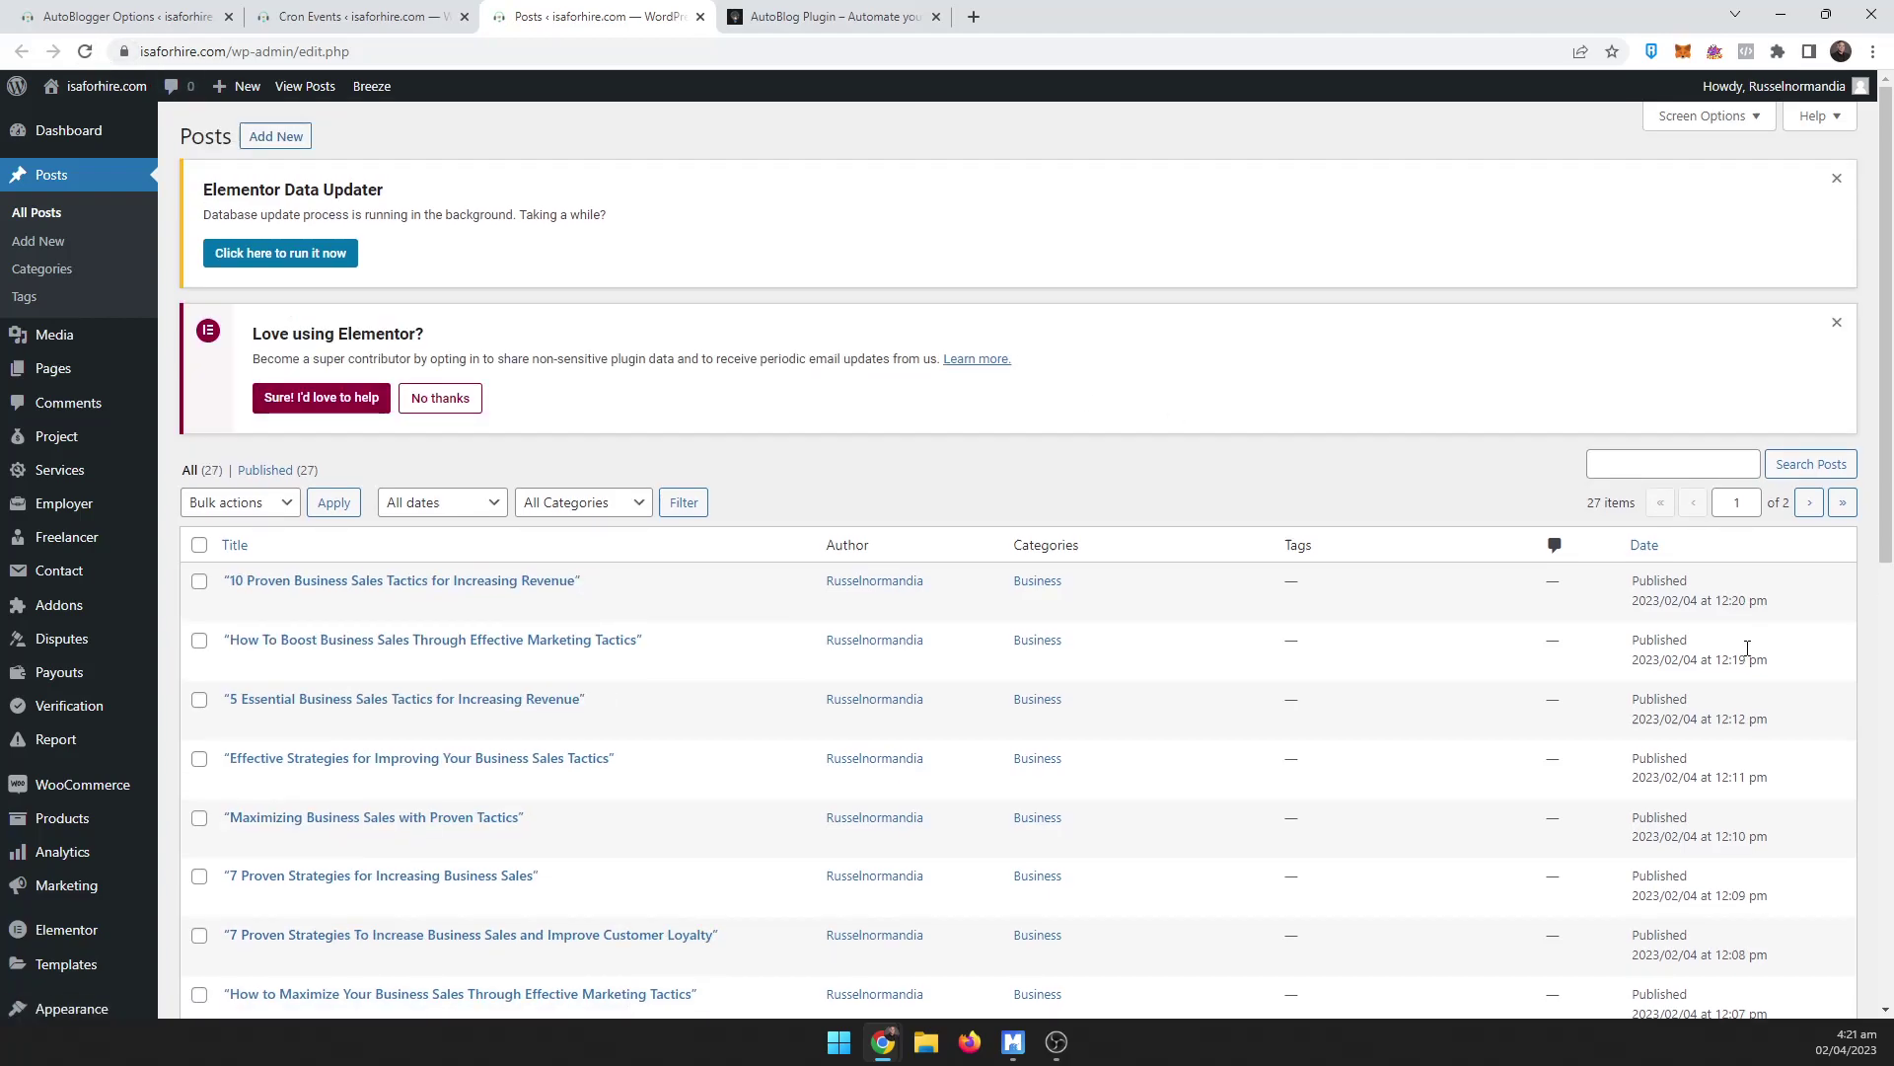
mouse_move(355, 17)
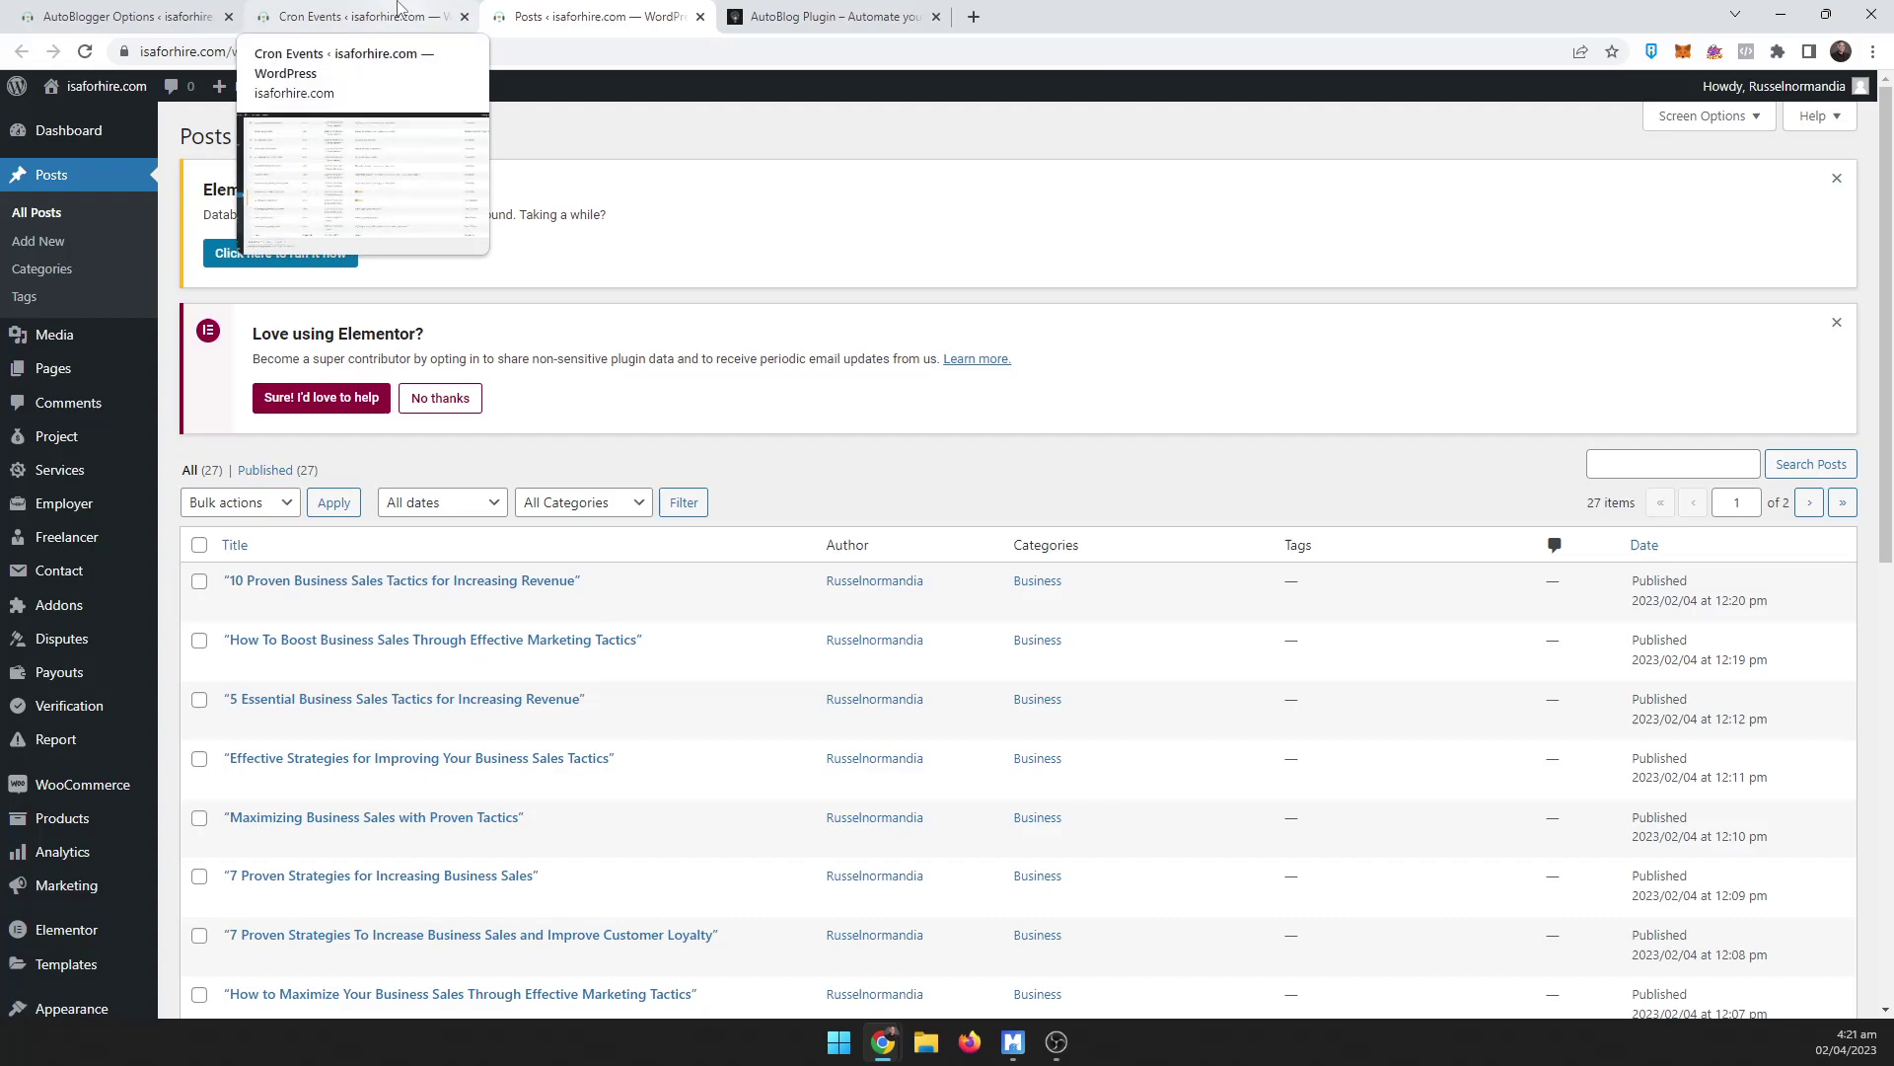
scroll(59, 963, down, 2)
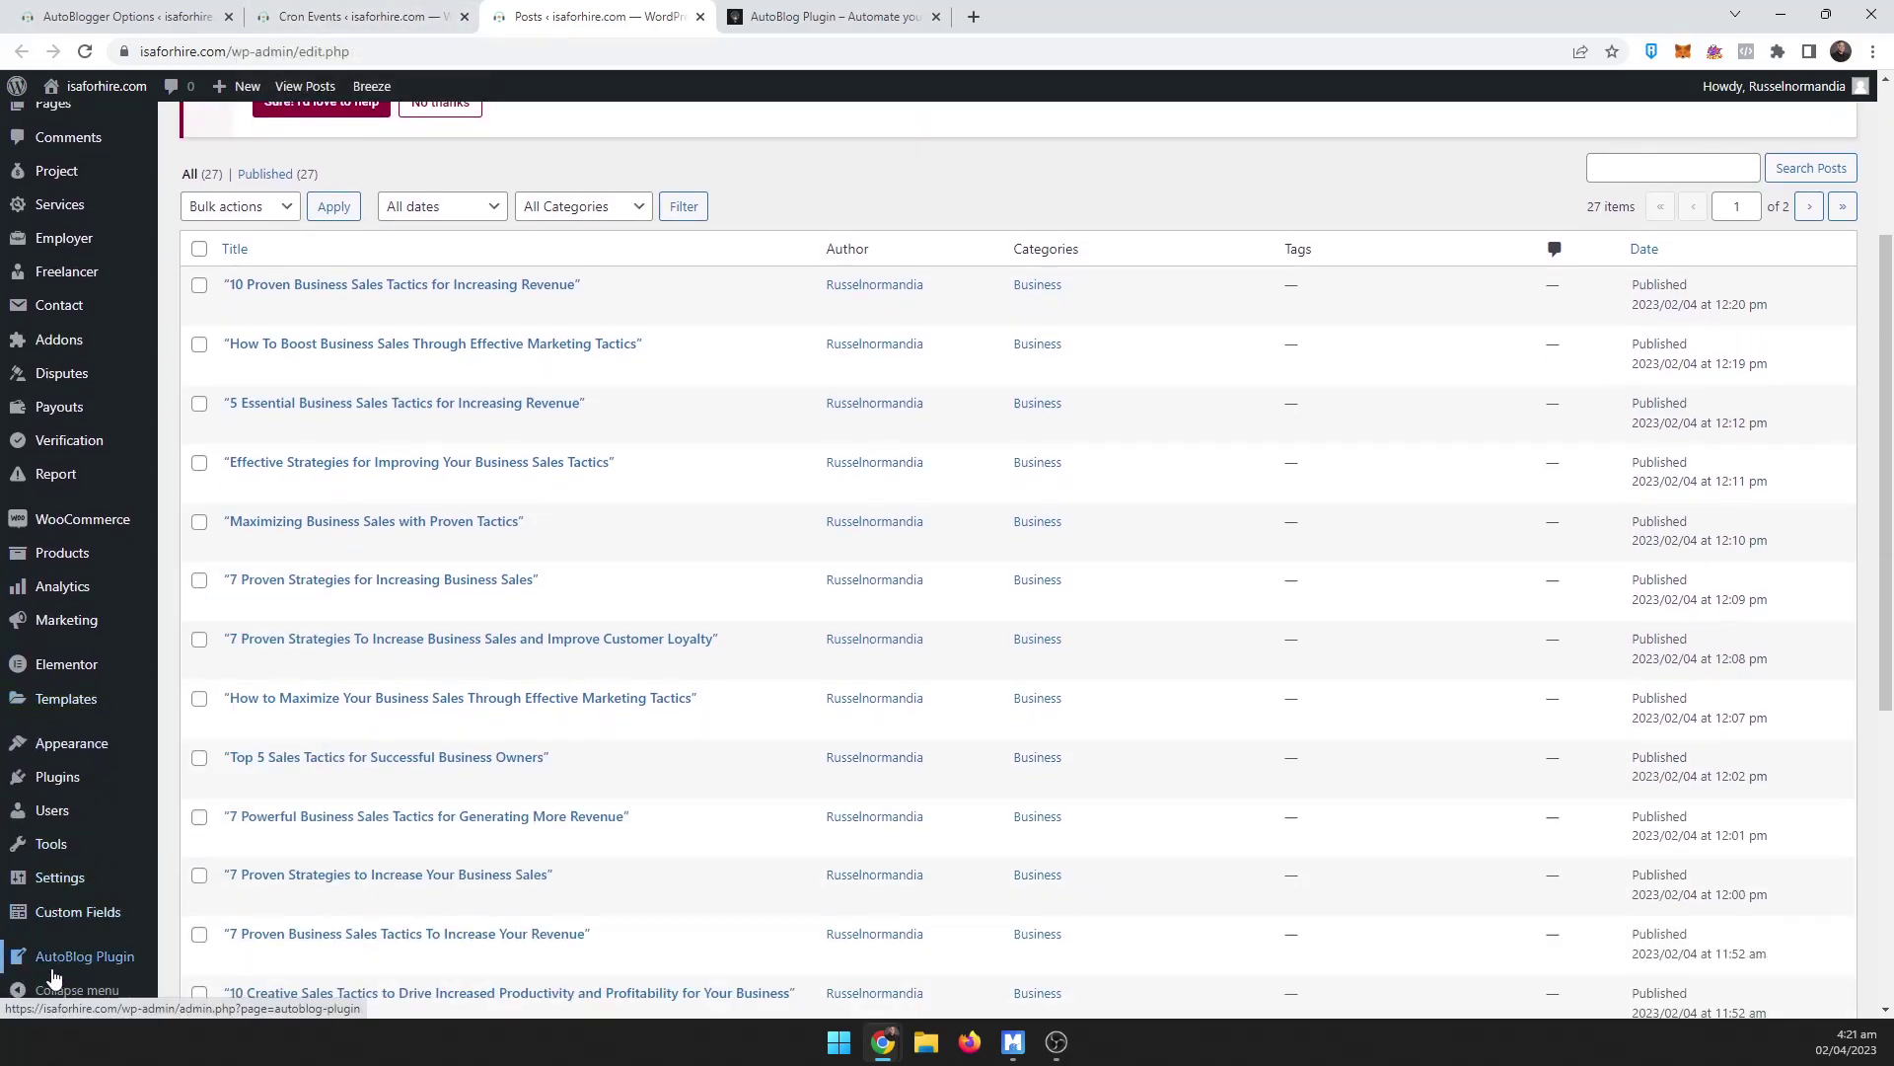
scroll(101, 911, down, 1)
mouse_move(85, 956)
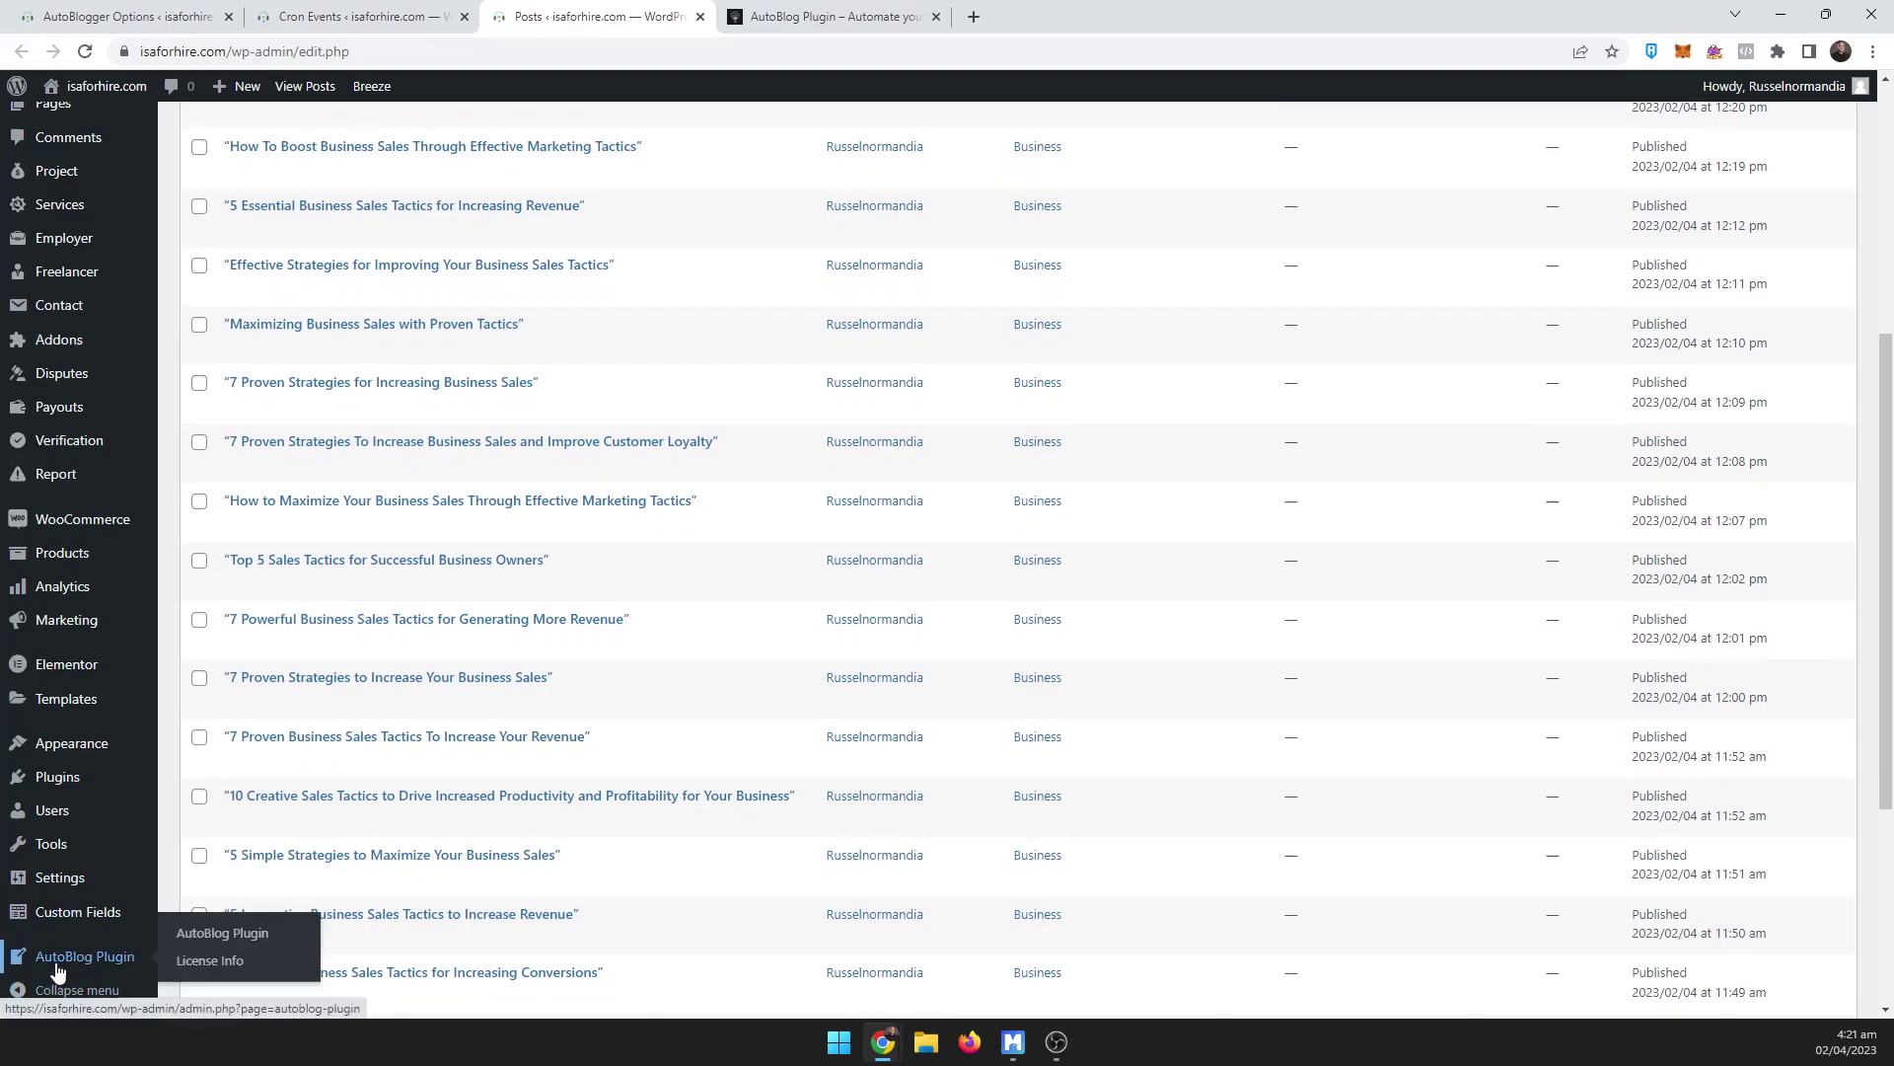
Step: Inspect the business topic, Business category and interval unchanged, then switch to Cron Events
click(59, 965)
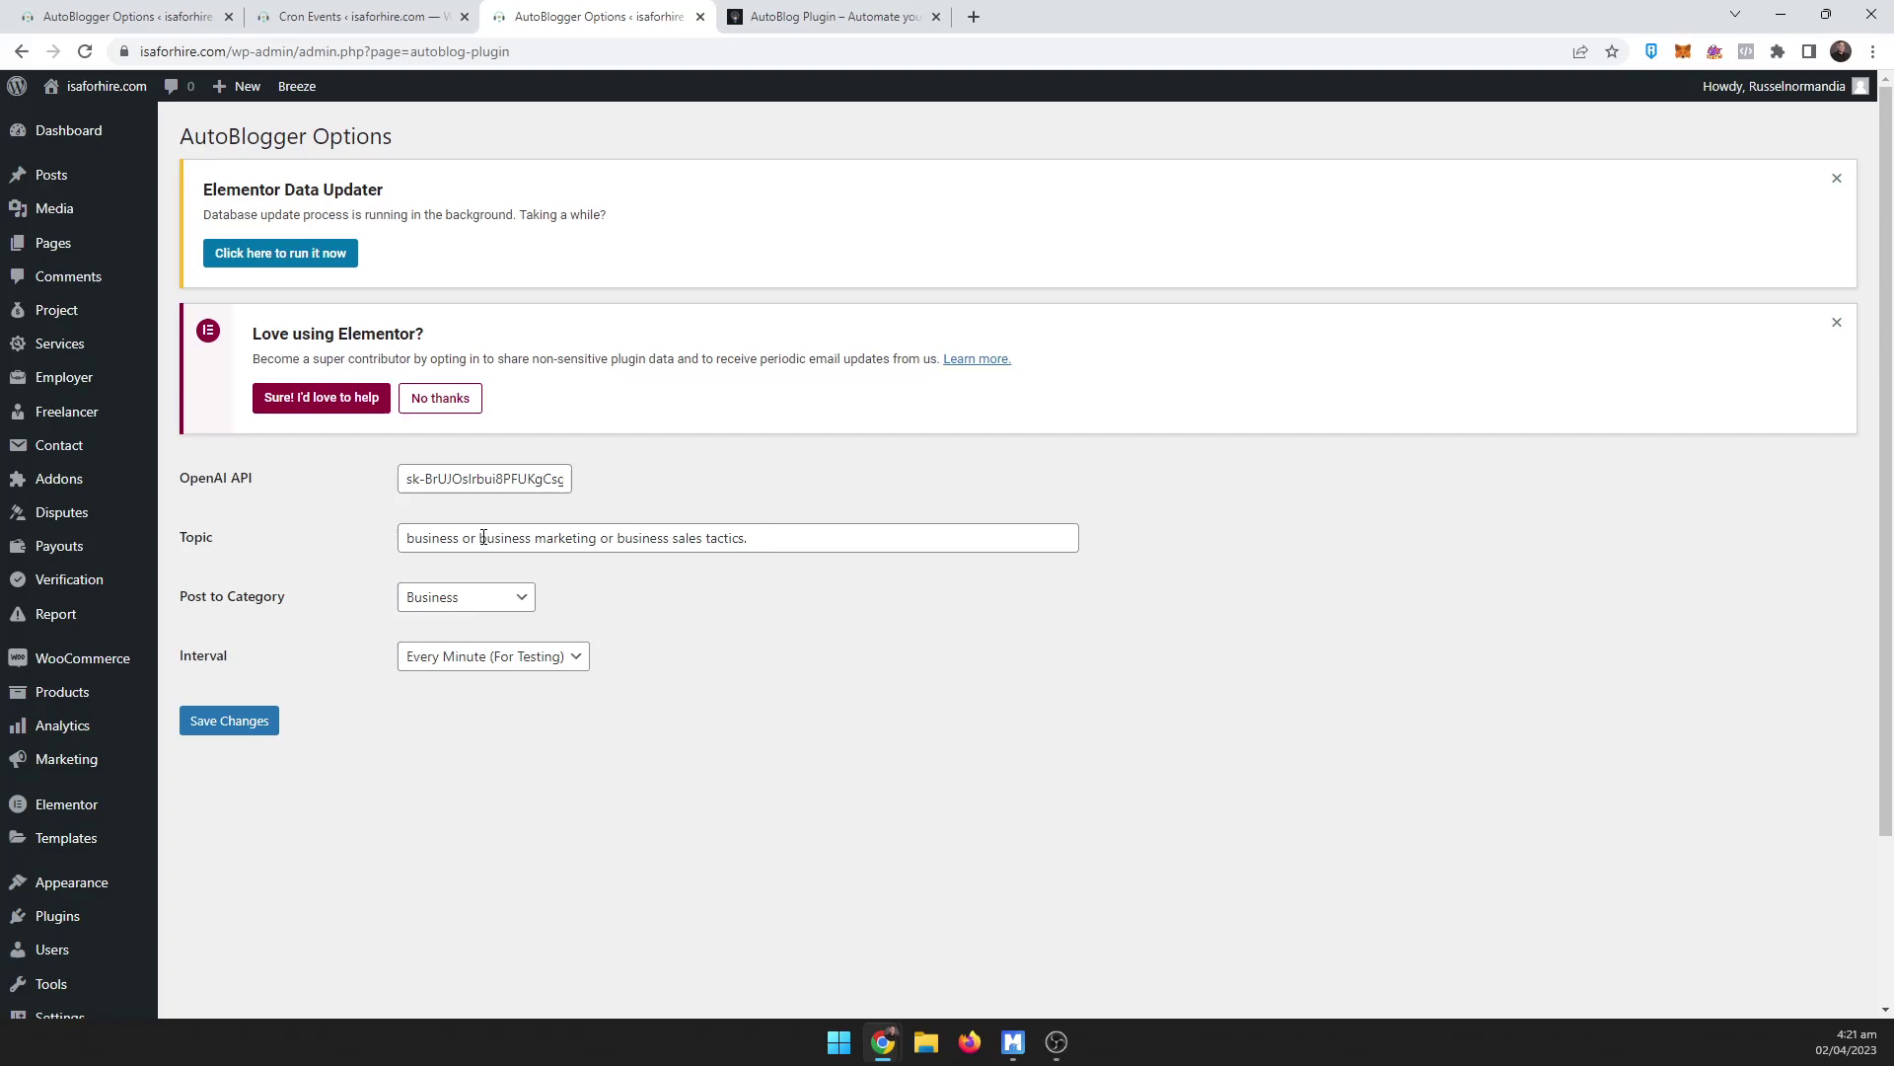
drag(405, 537, 868, 540)
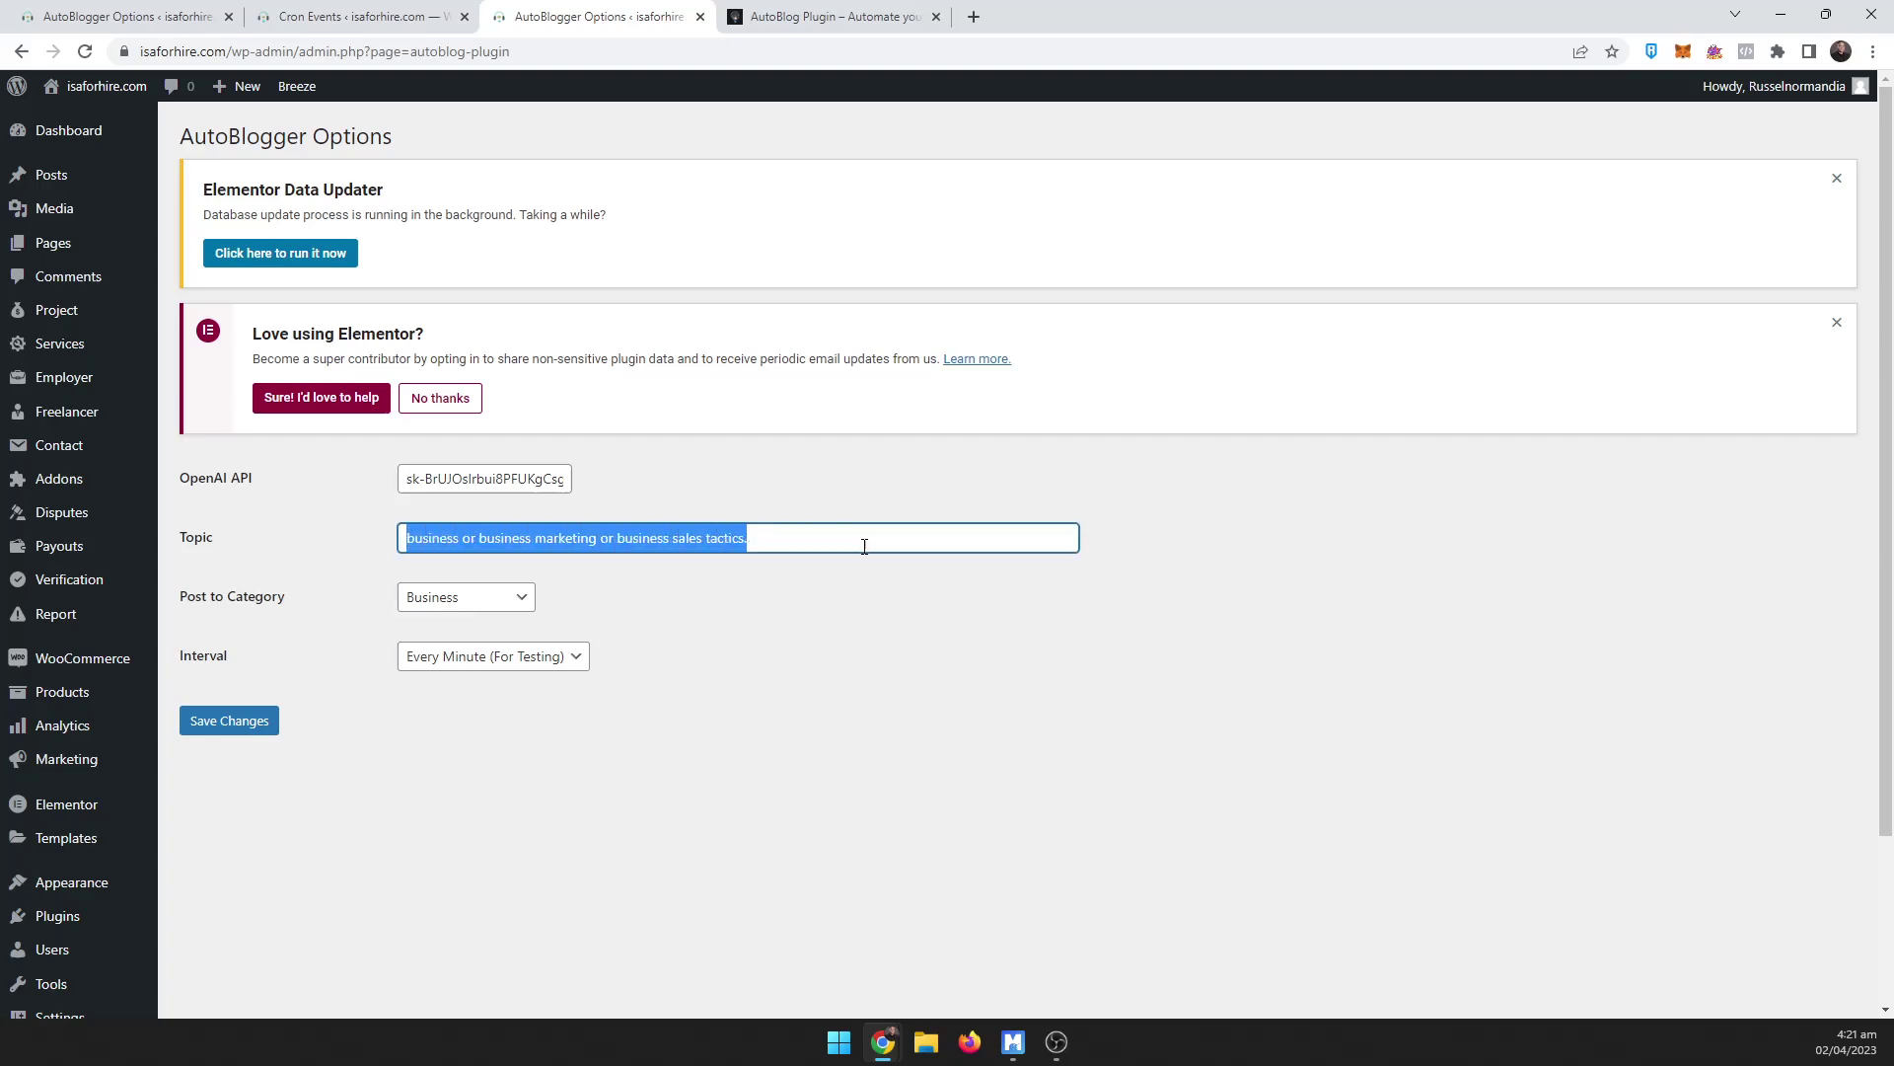
click(864, 546)
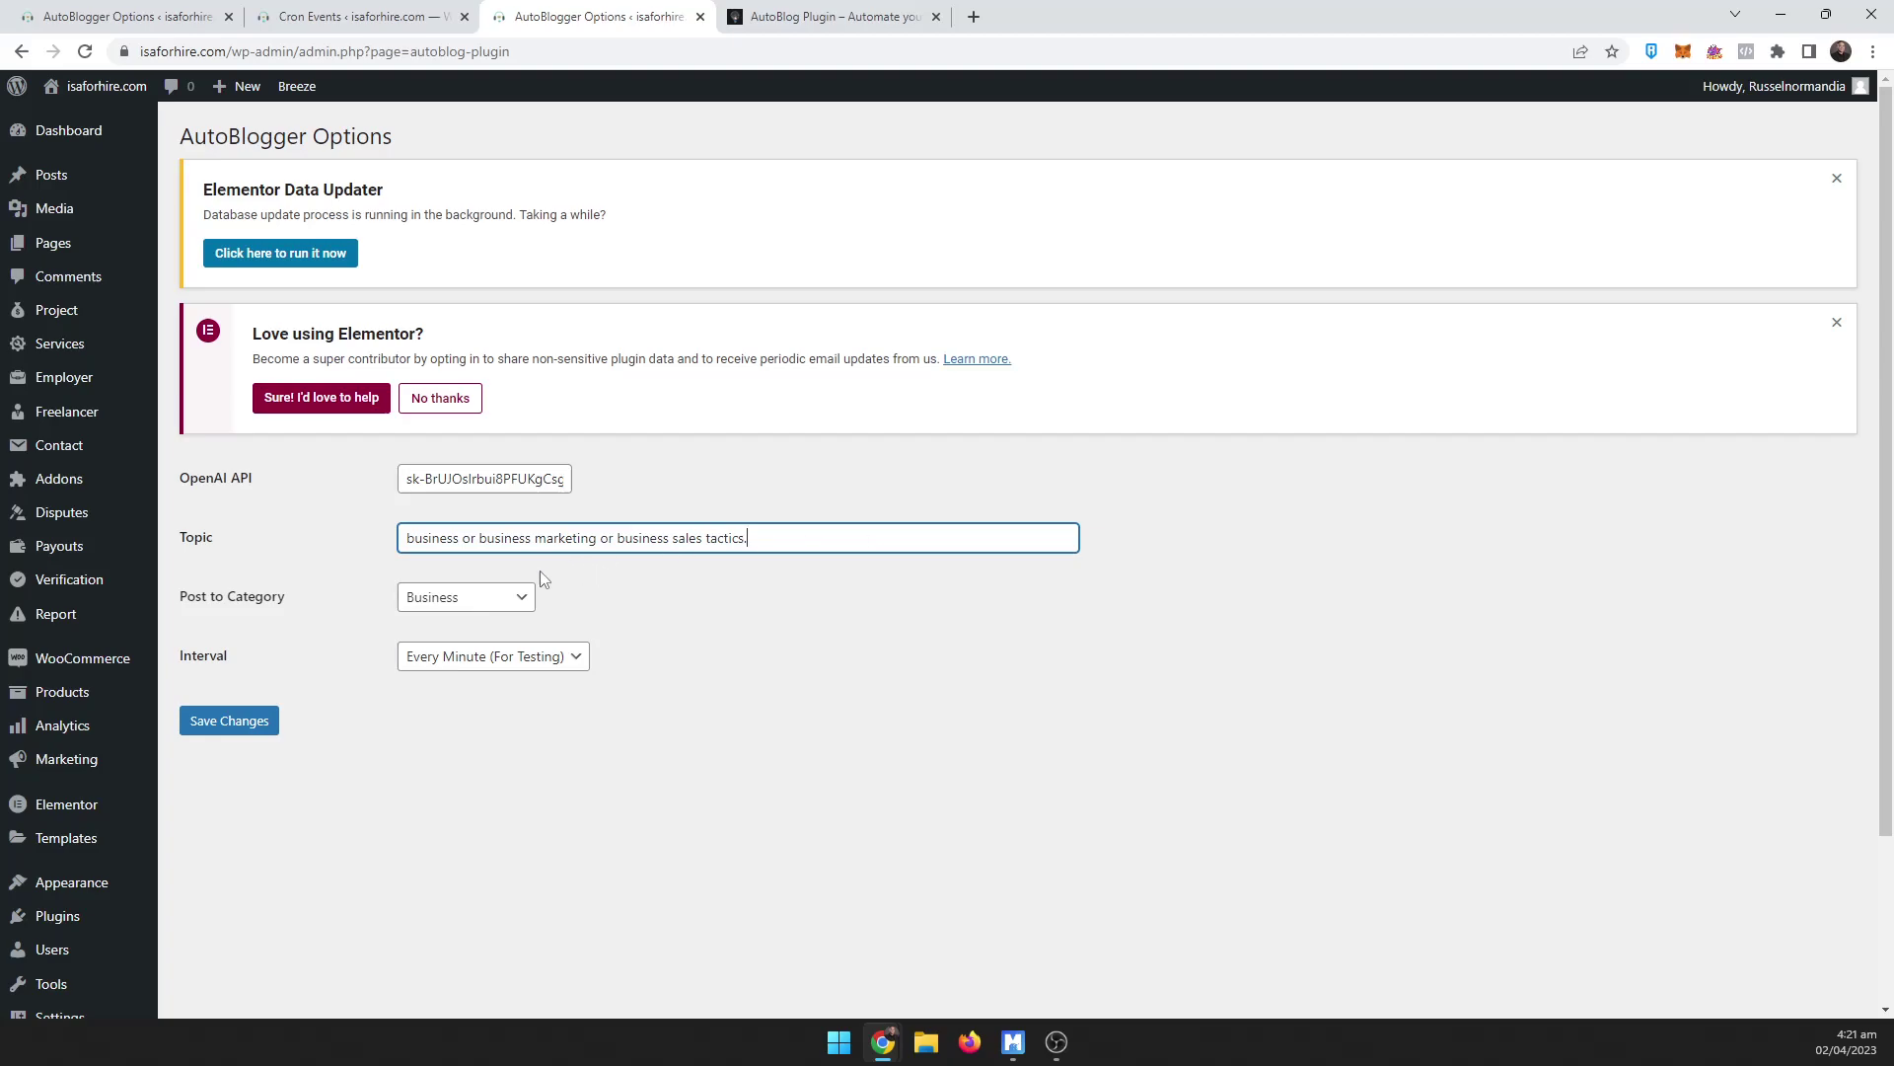
click(495, 597)
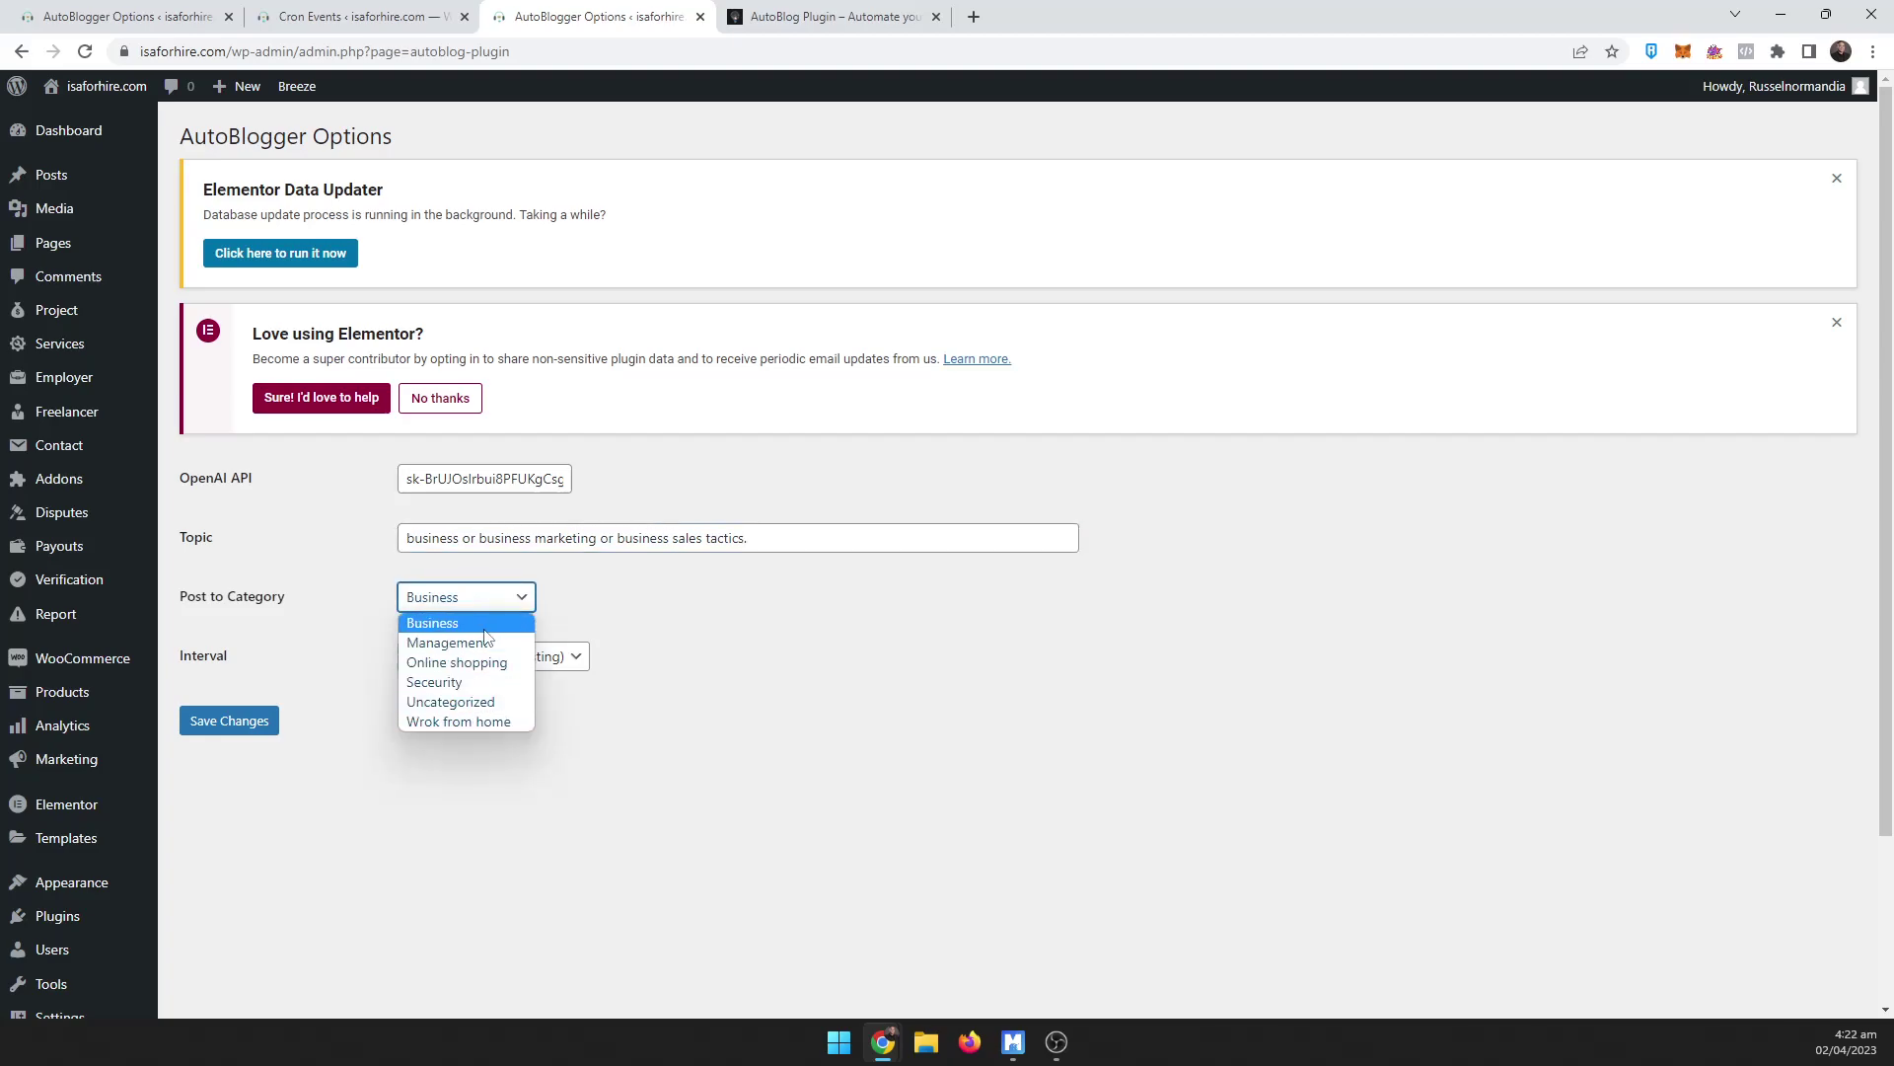
click(816, 652)
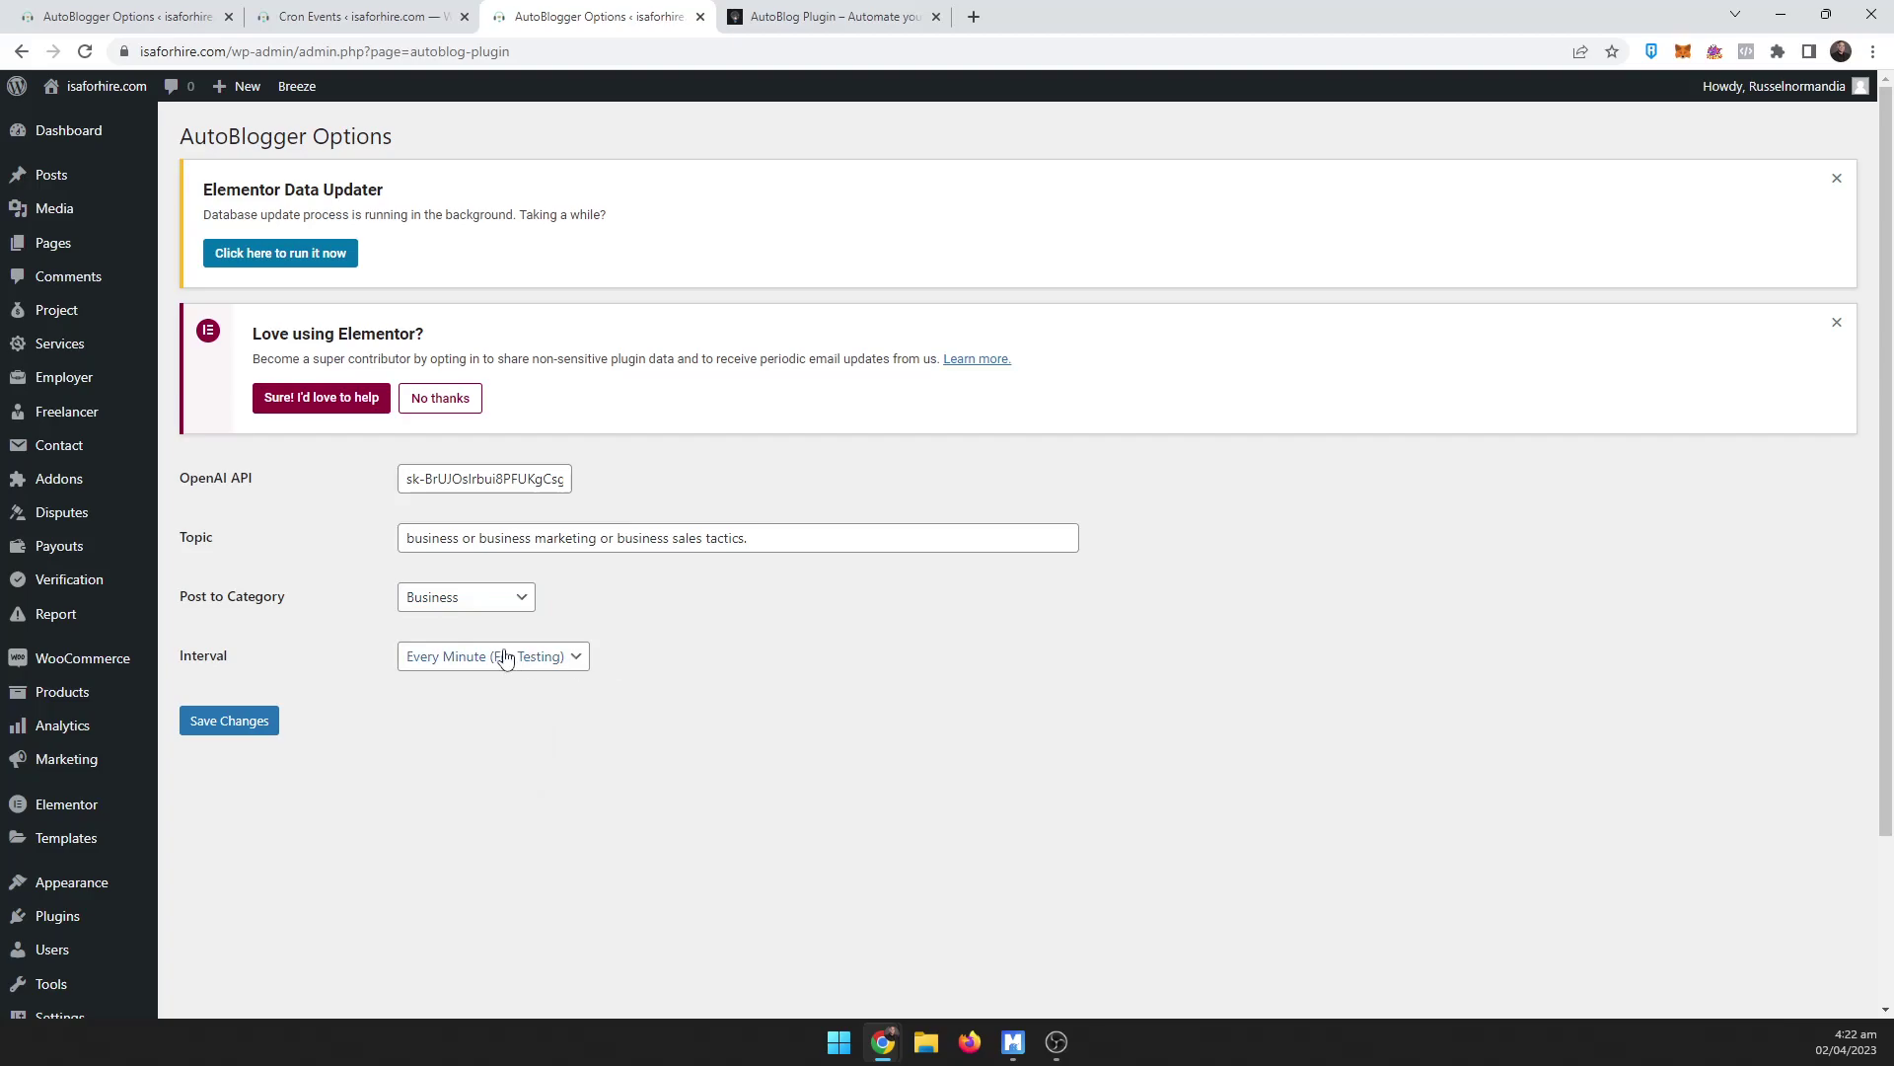
click(454, 665)
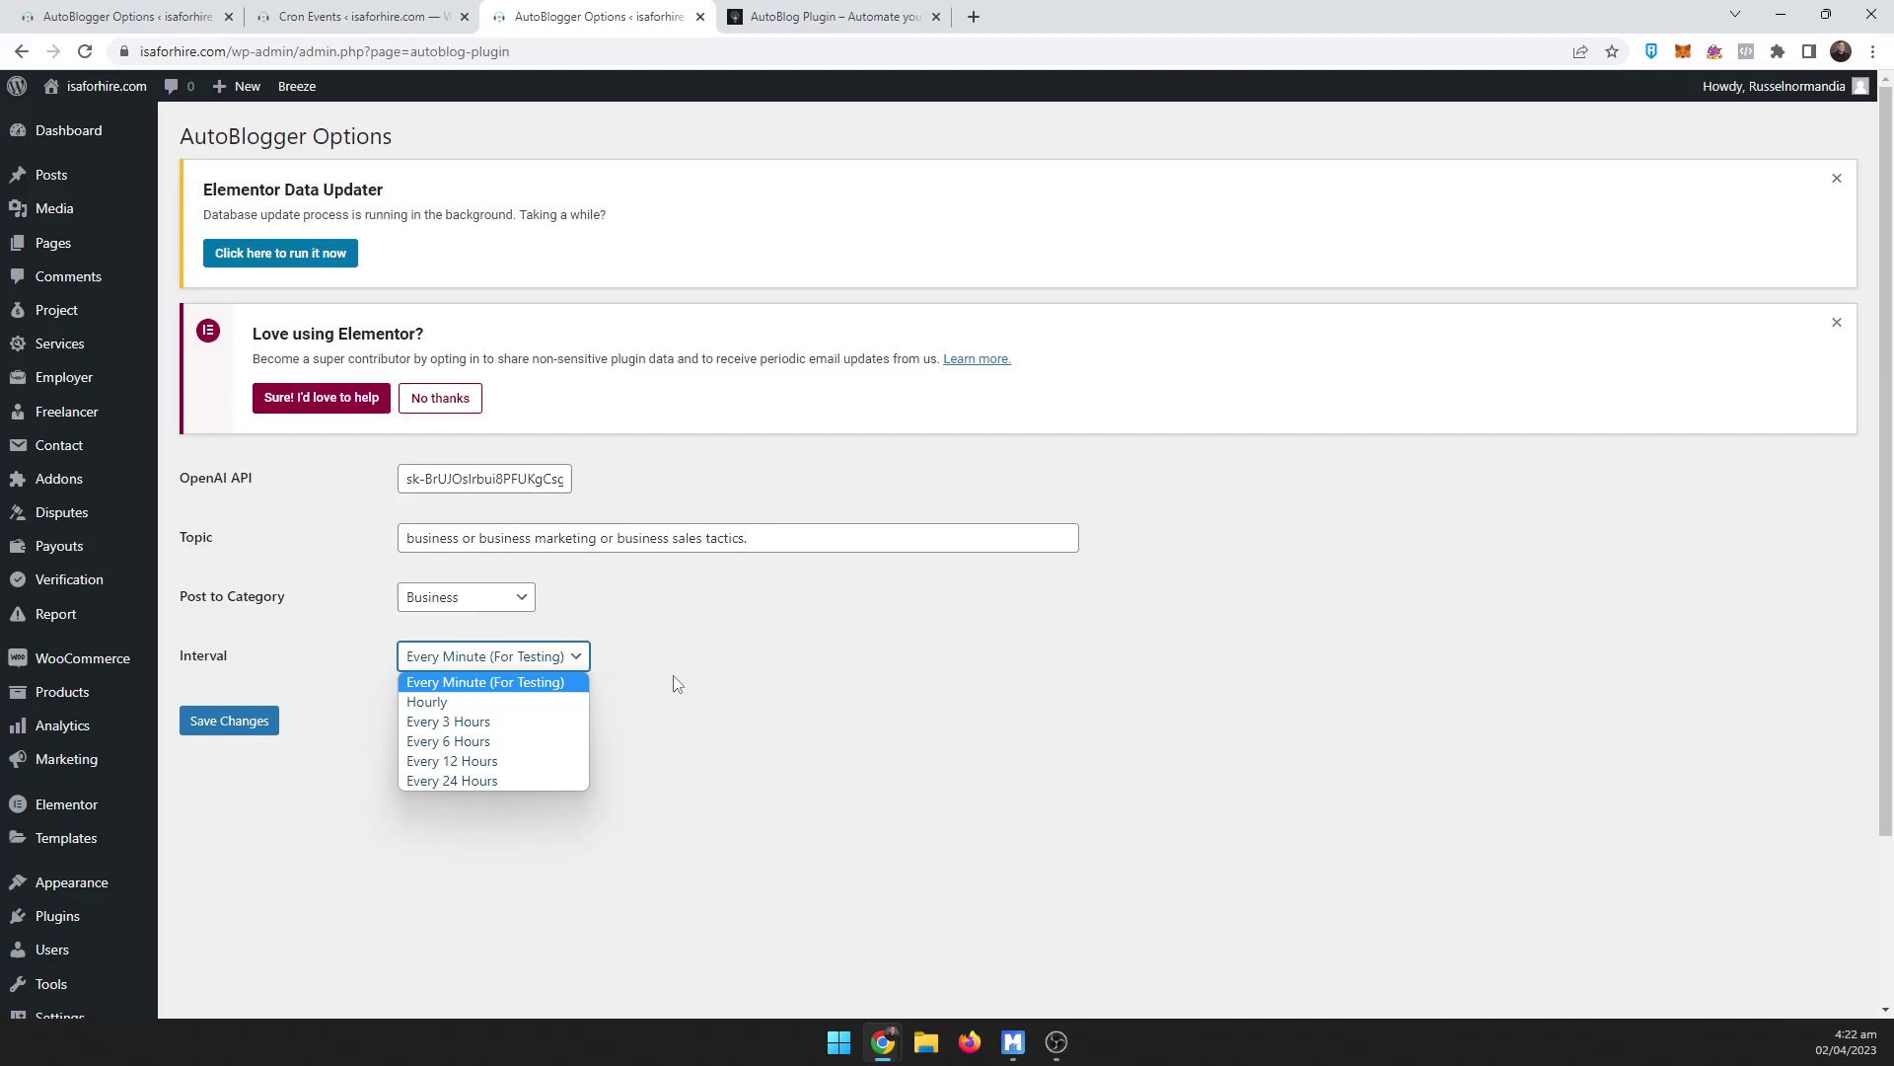
click(674, 681)
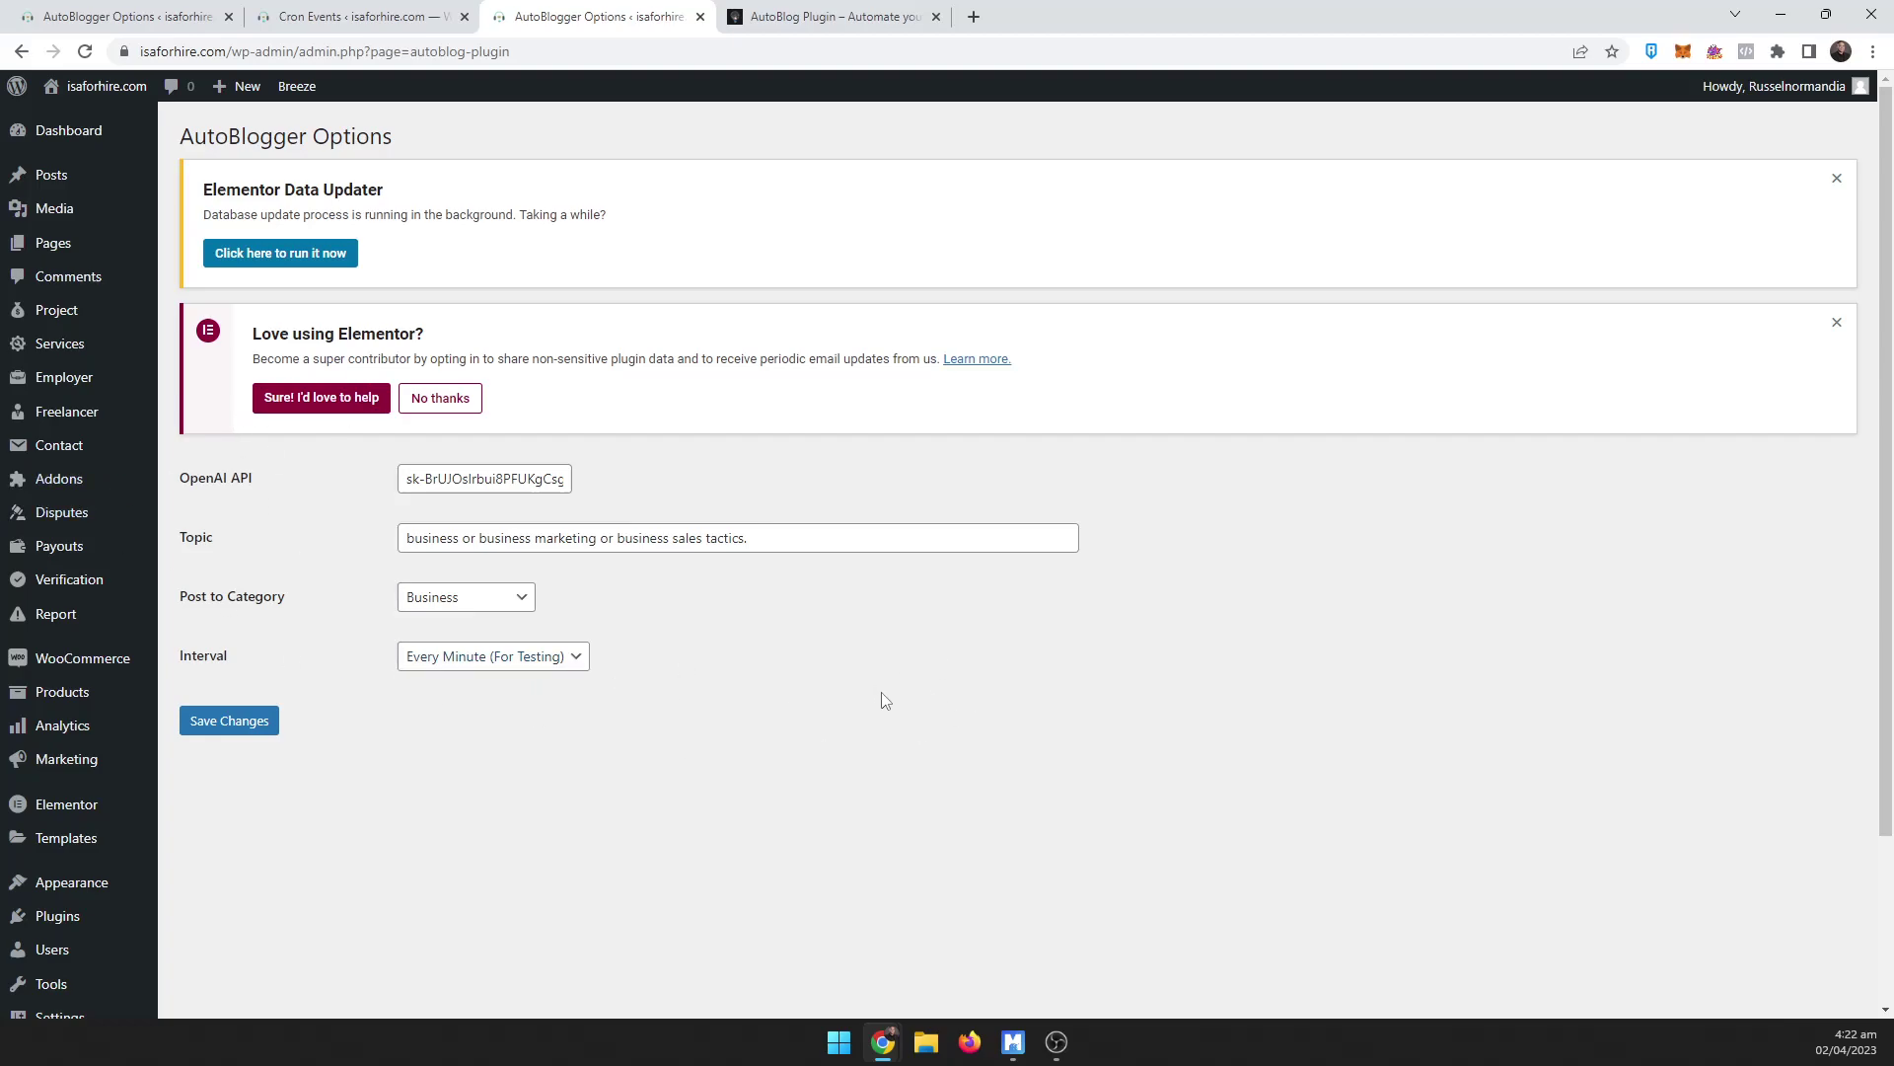
click(356, 17)
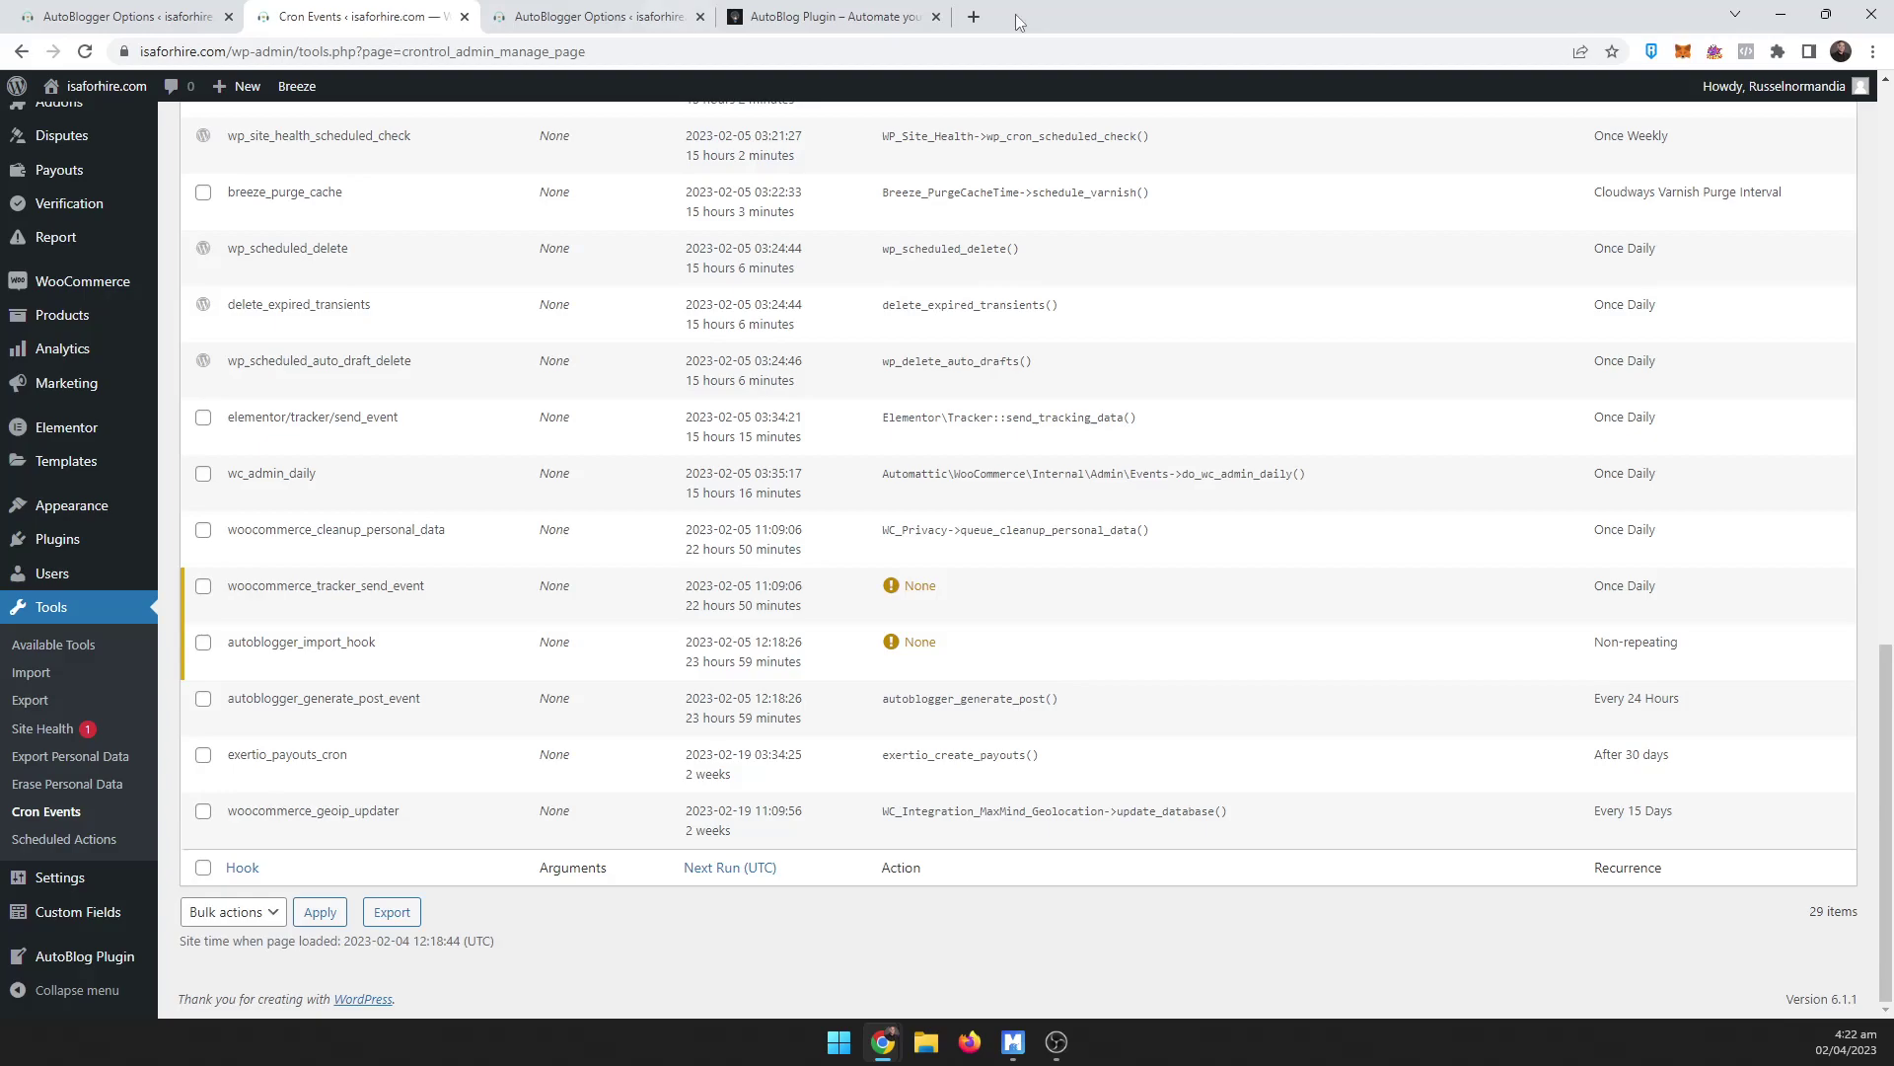
scroll(1335, 520, up, 2)
scroll(1383, 474, up, 5)
scroll(1388, 480, up, 5)
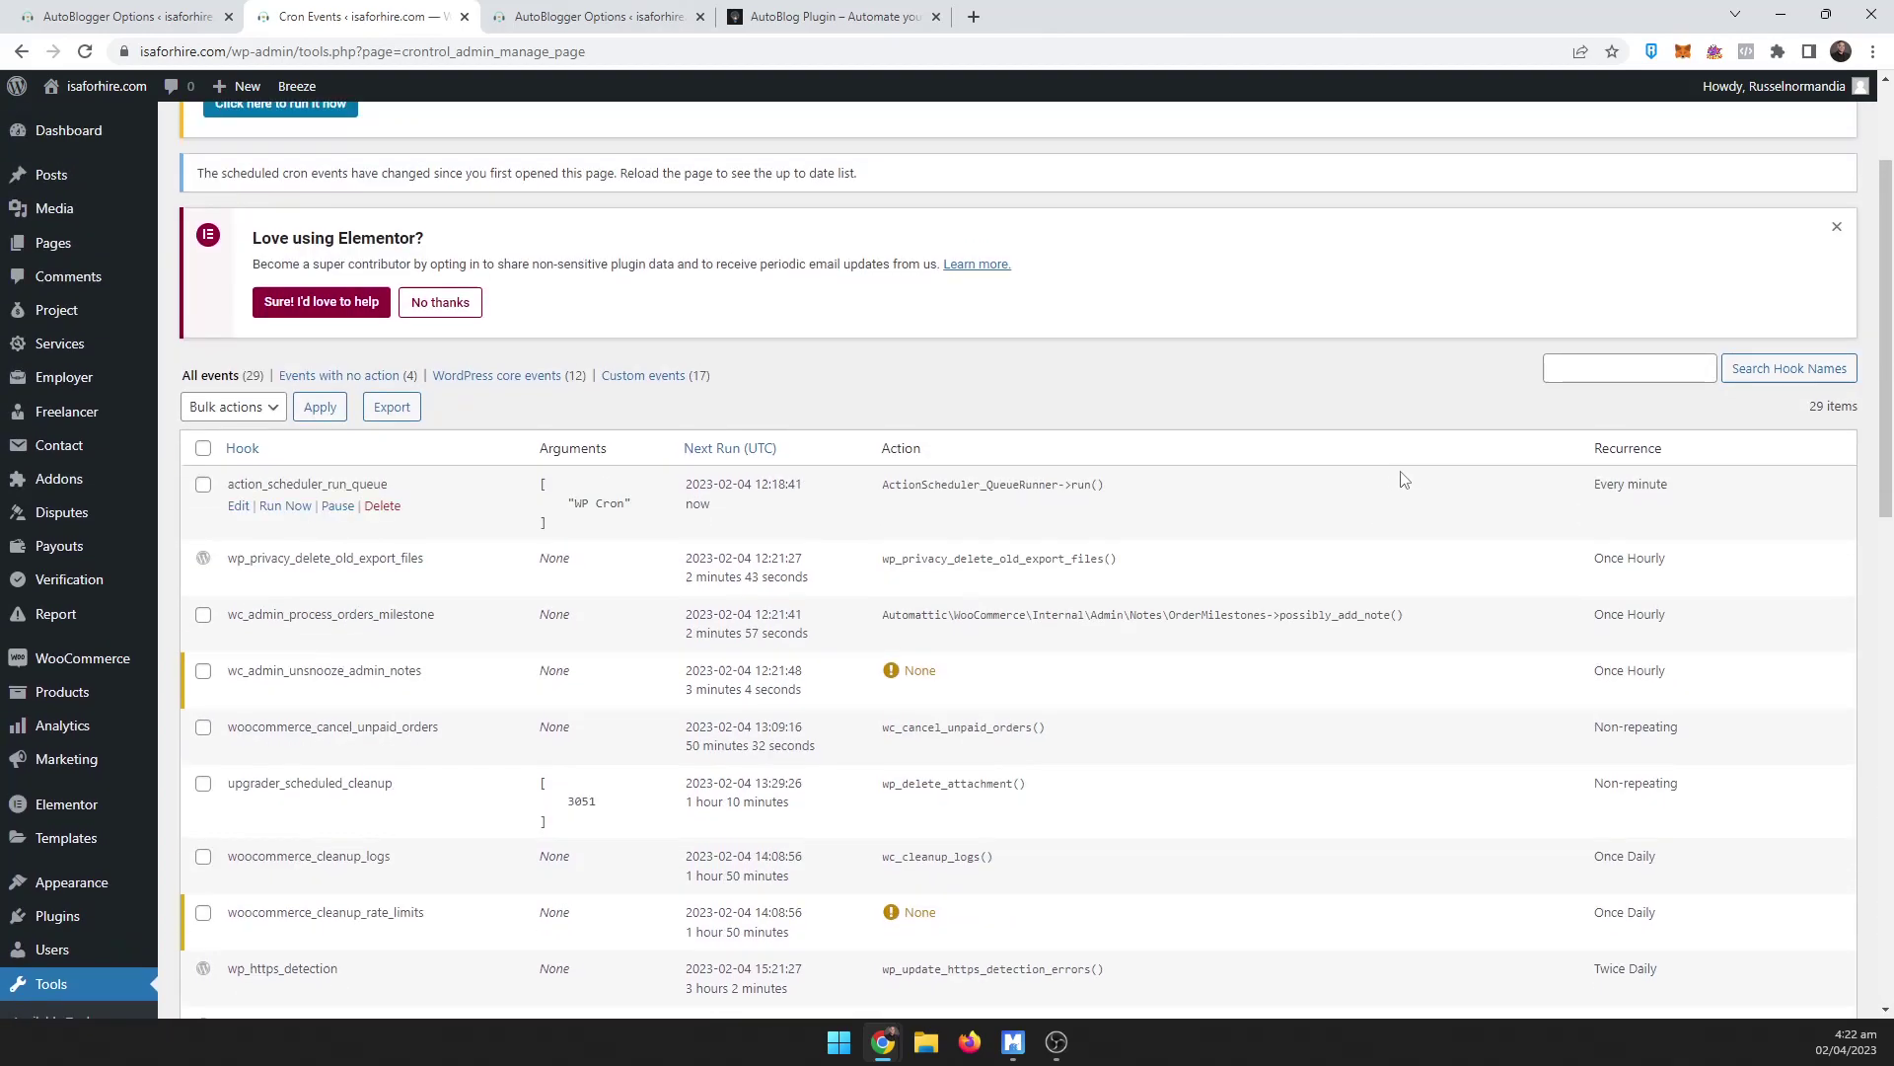
Step: Reload Cron Events and confirm autoblogger_generate_post_event recurs 'Every minute'
click(86, 50)
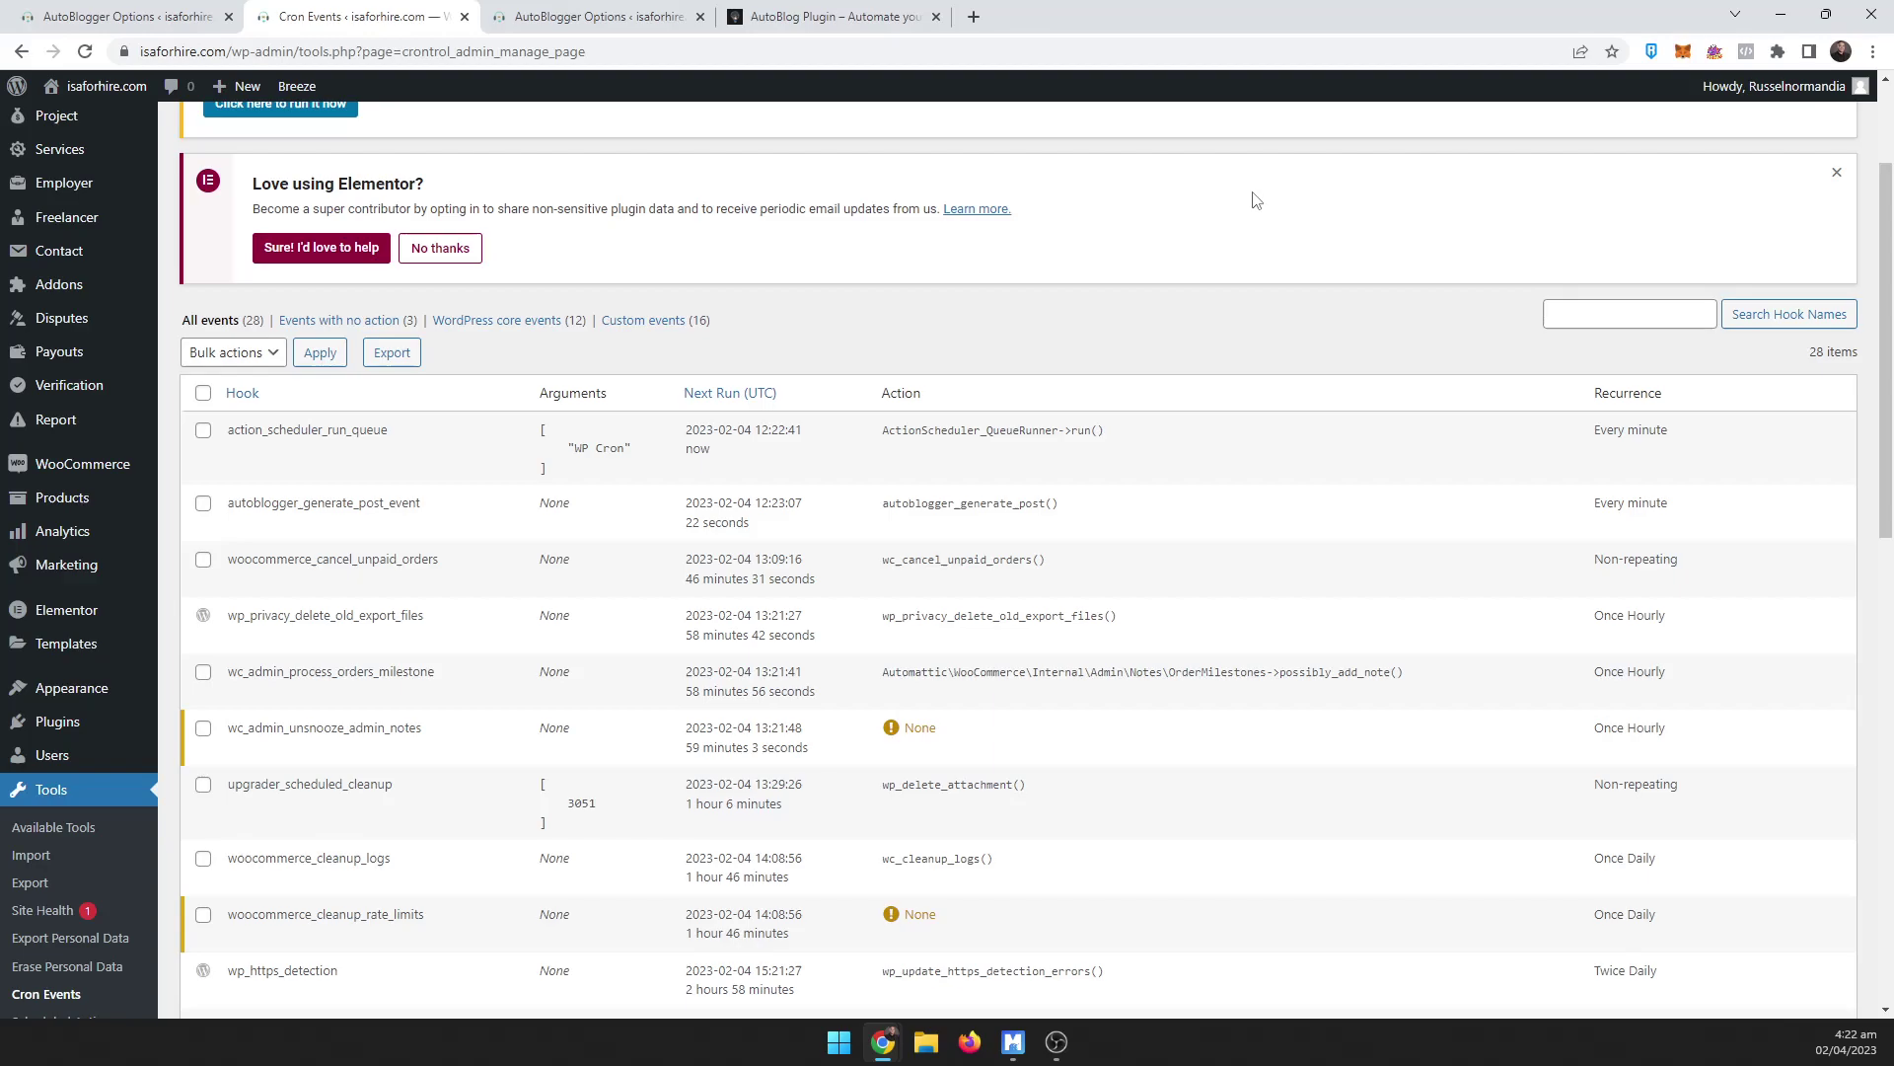
mouse_move(324, 510)
drag(233, 503, 463, 508)
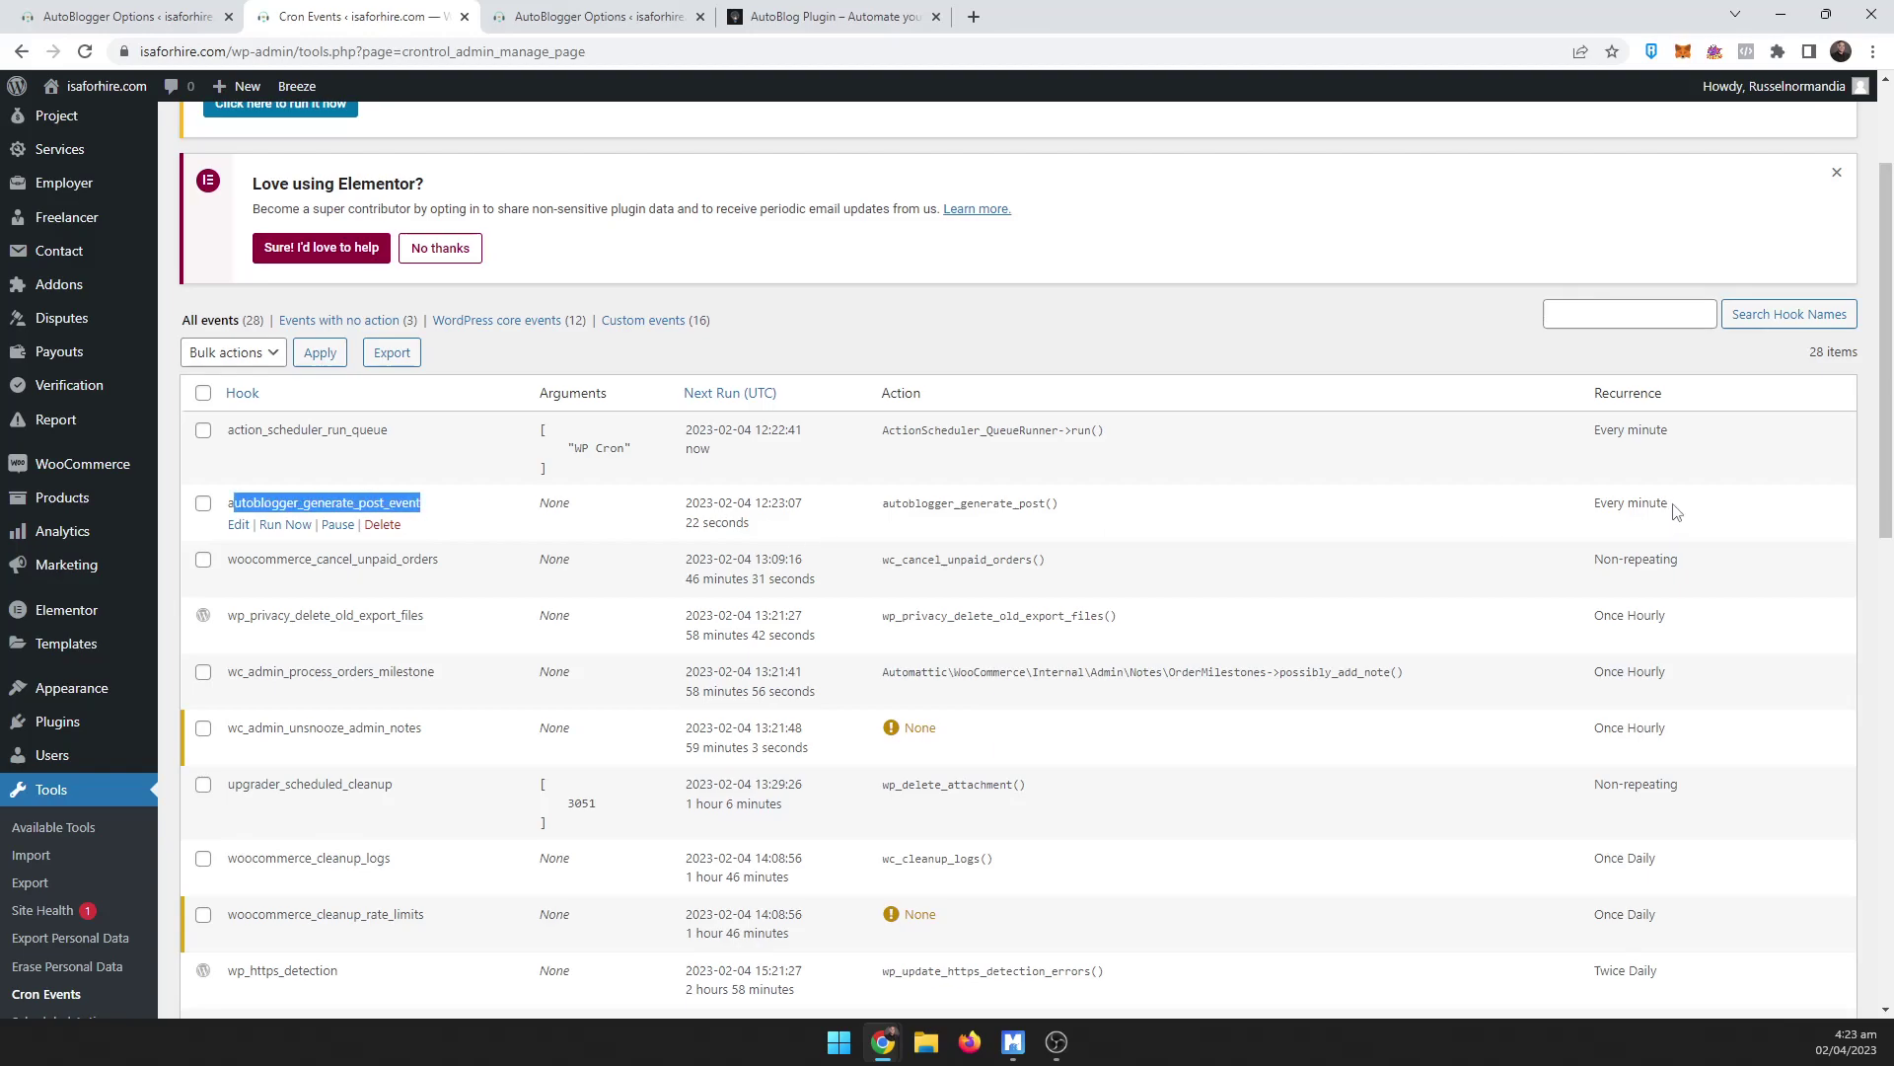
drag(1672, 505, 1572, 503)
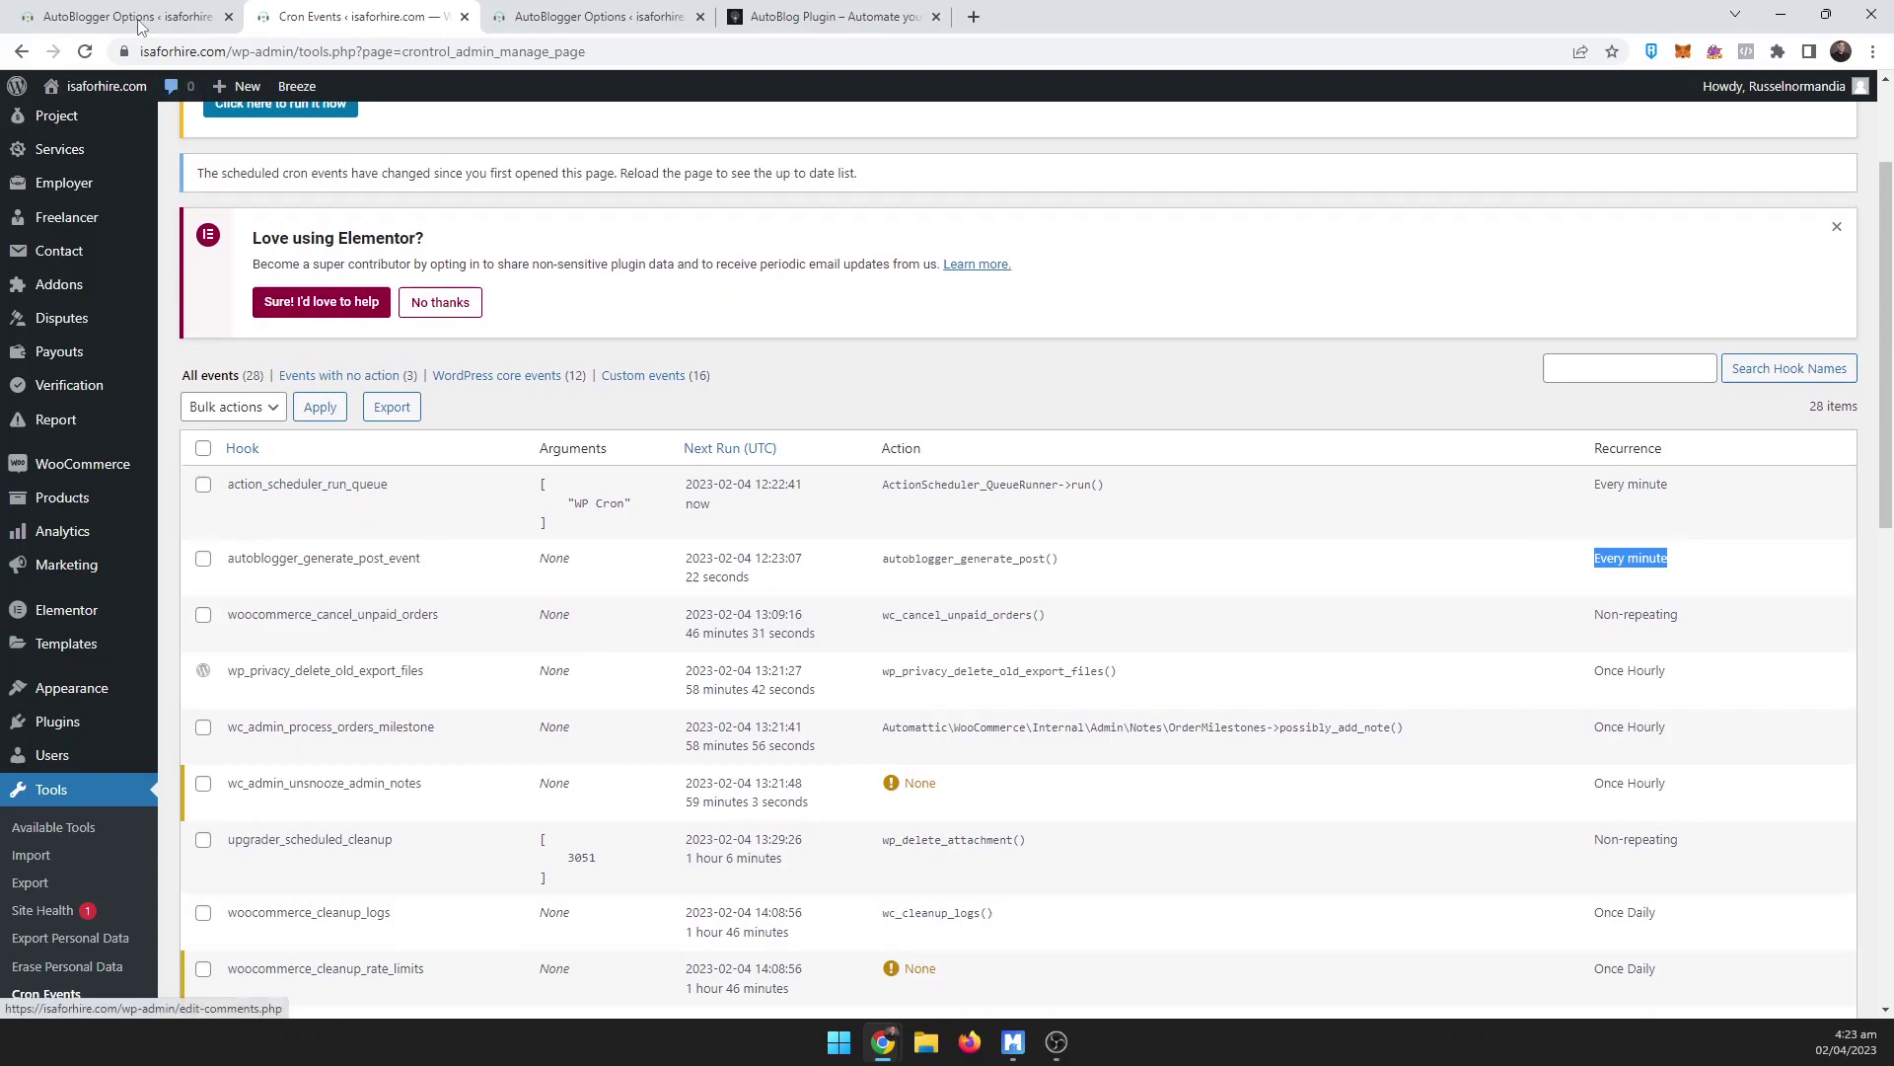
Step: Glance at the unchanged Interval dropdown and other tabs, then return to Cron Events
key(ctrl+1)
click(431, 655)
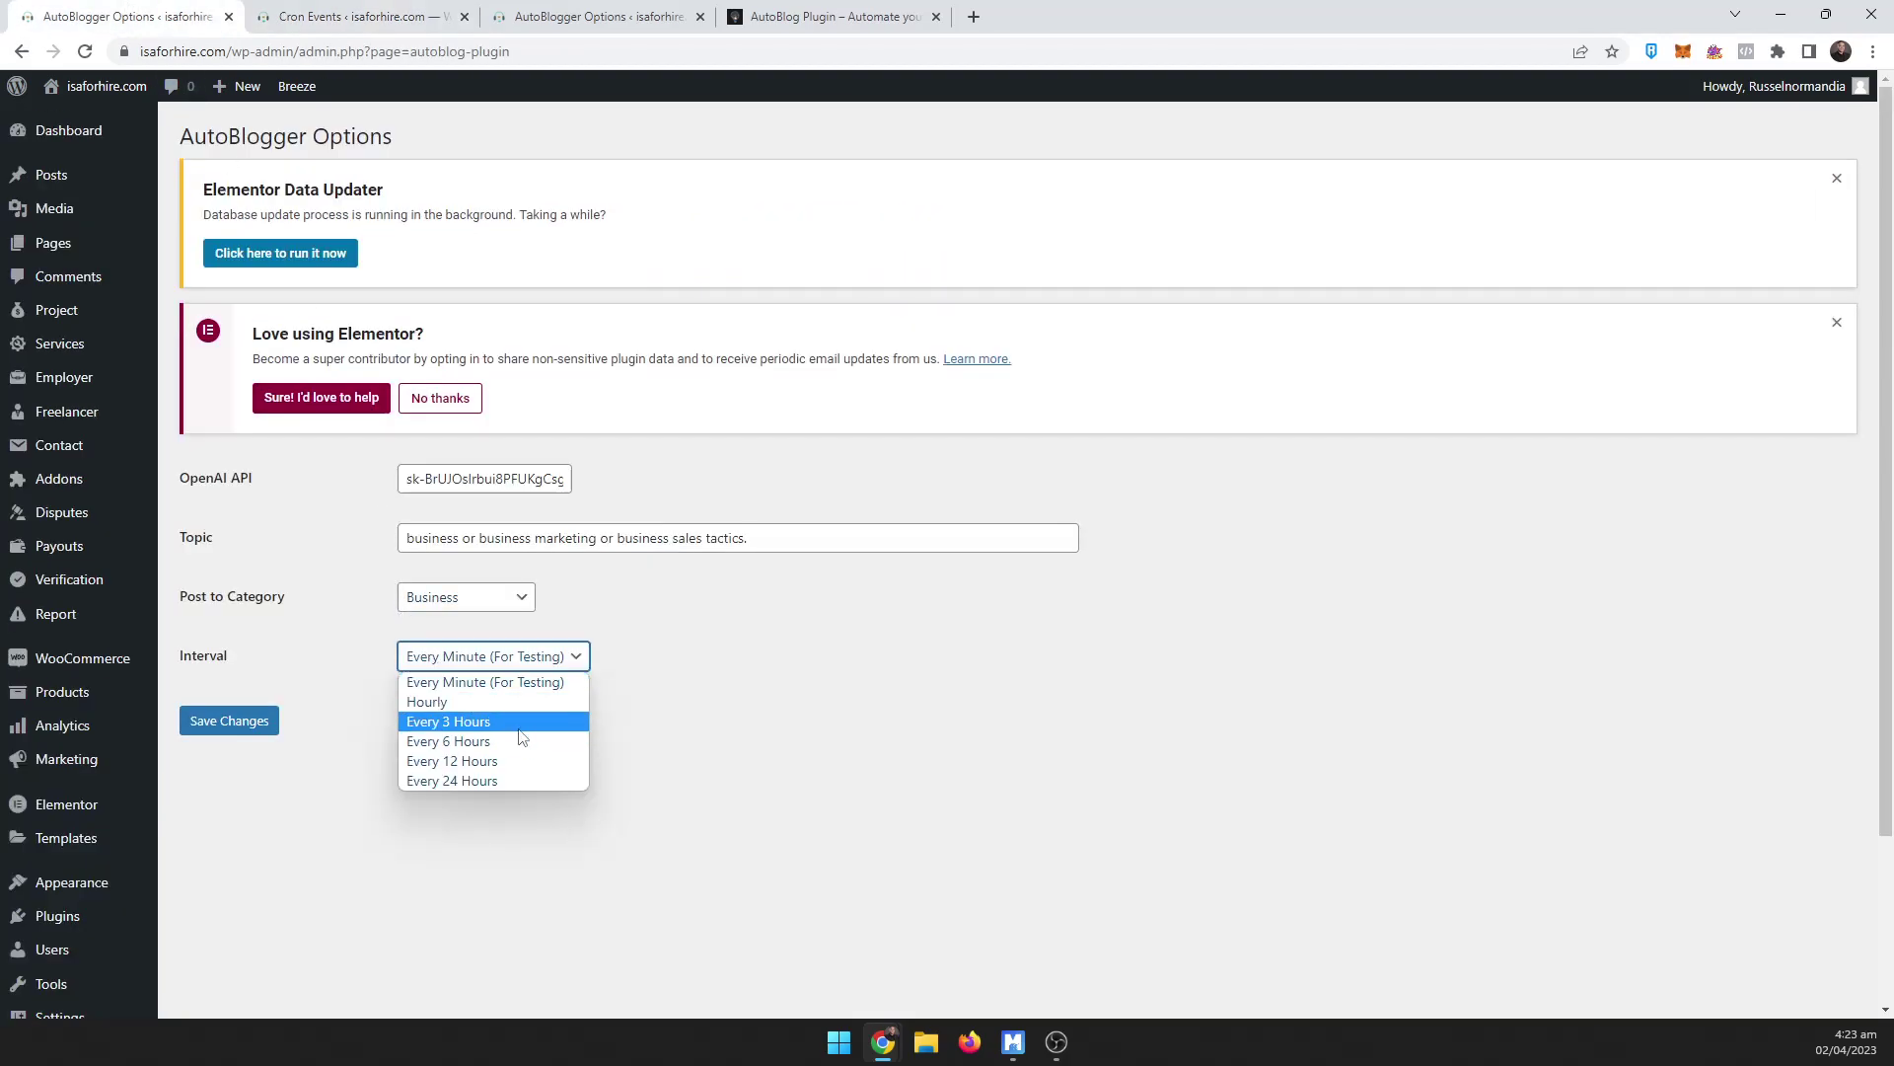
click(872, 646)
click(561, 13)
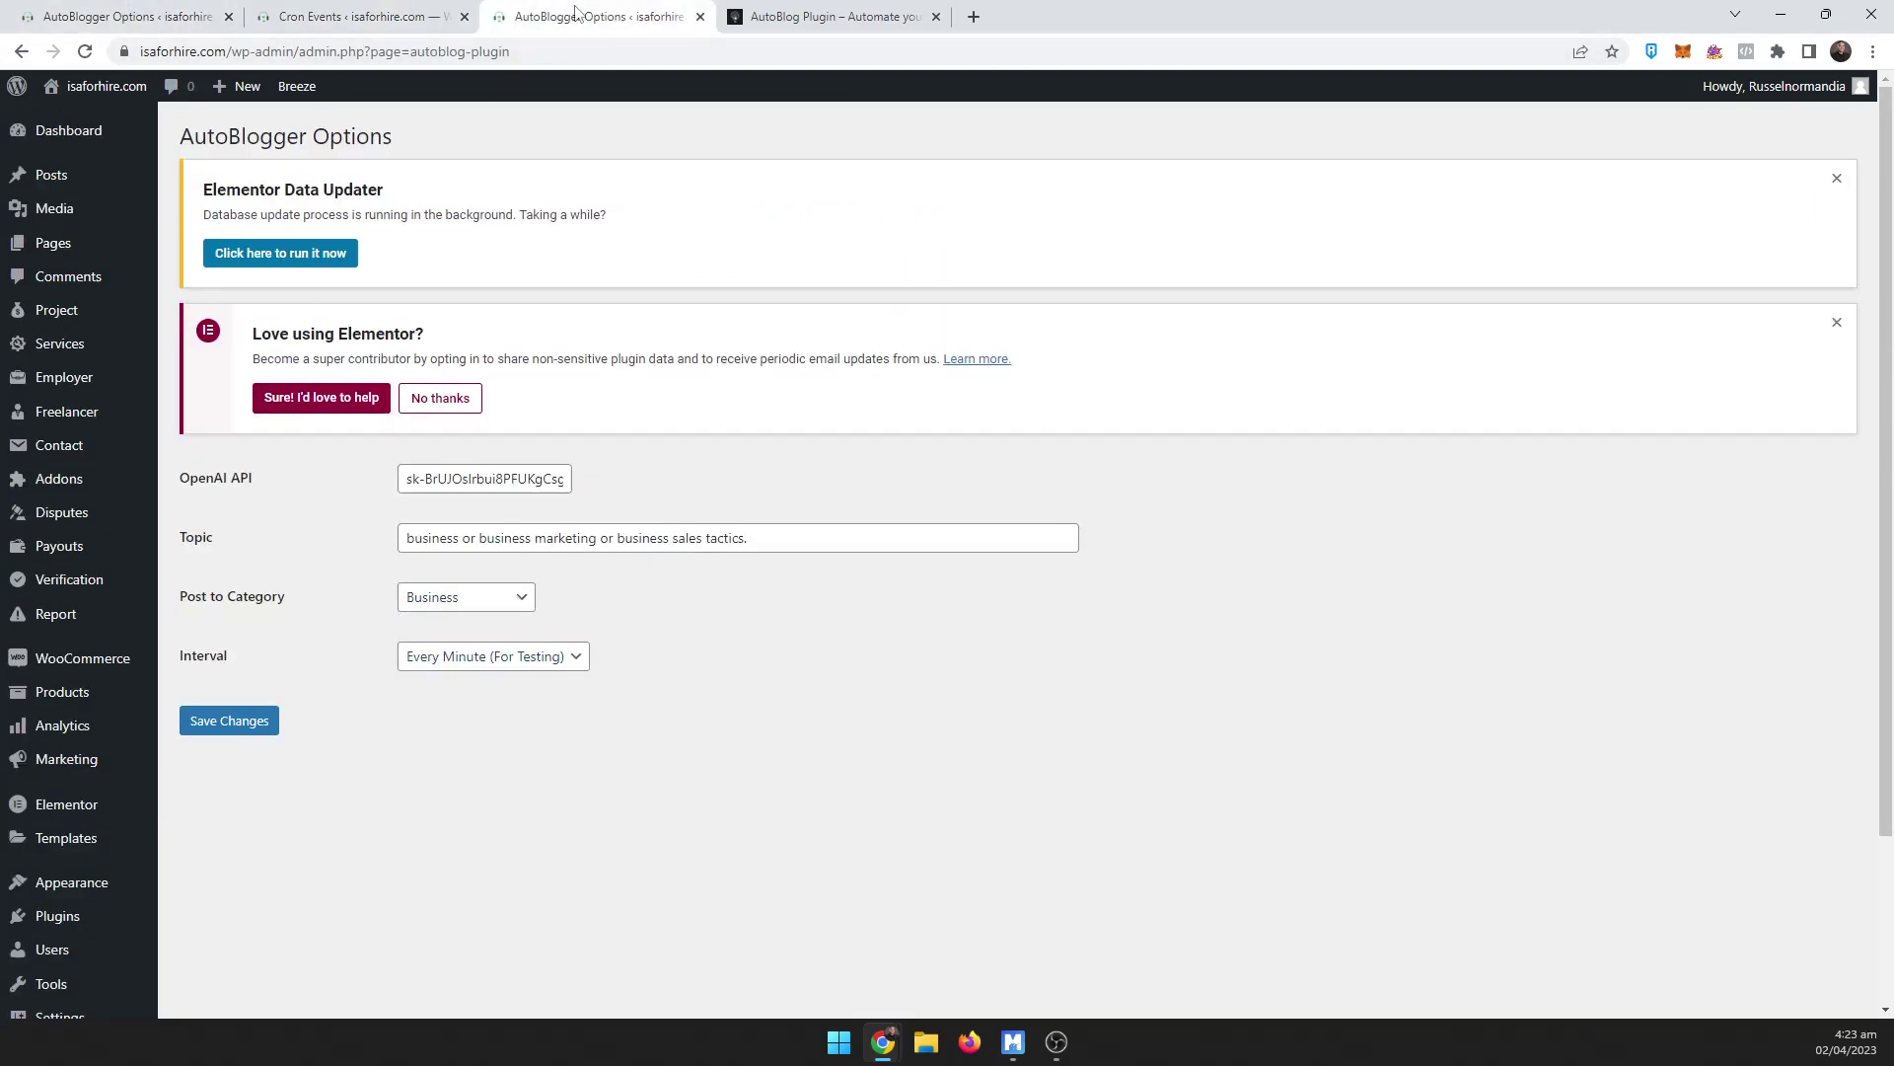
click(807, 15)
click(363, 12)
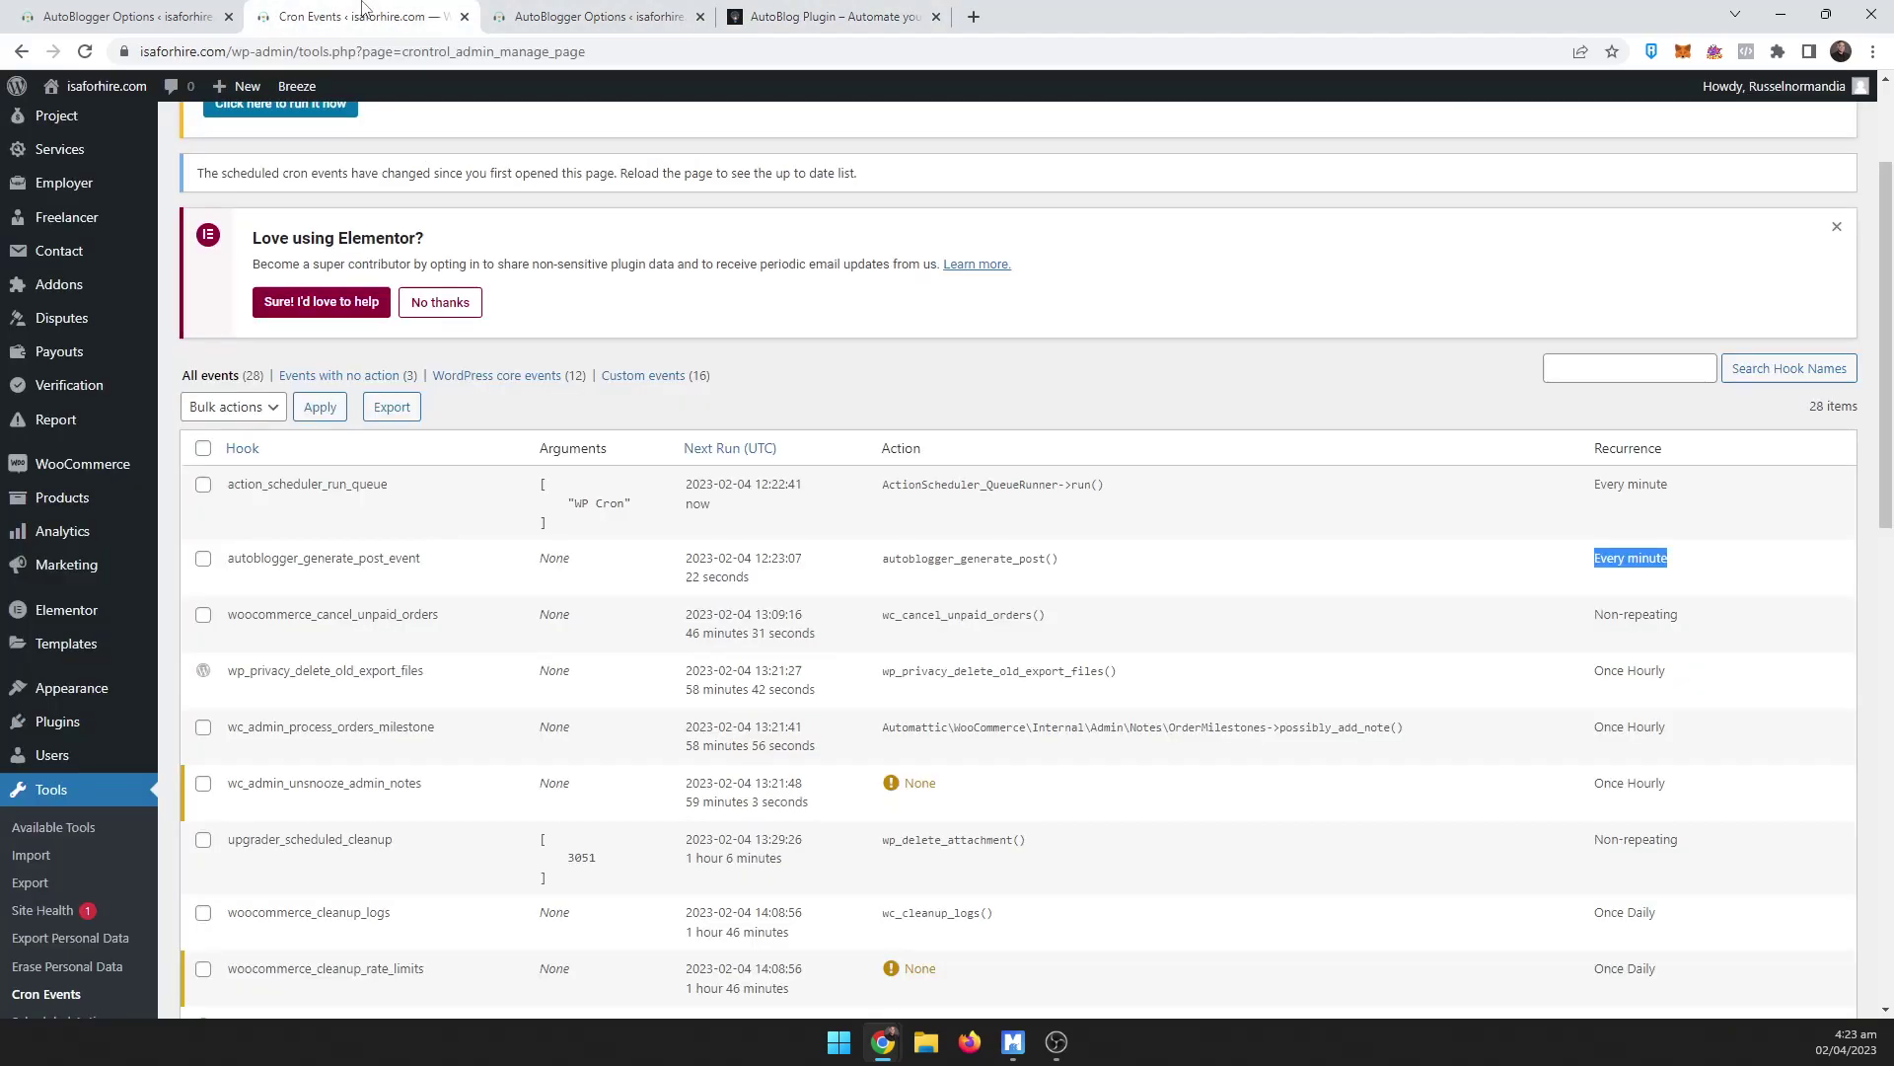
scroll(74, 400, up, 2)
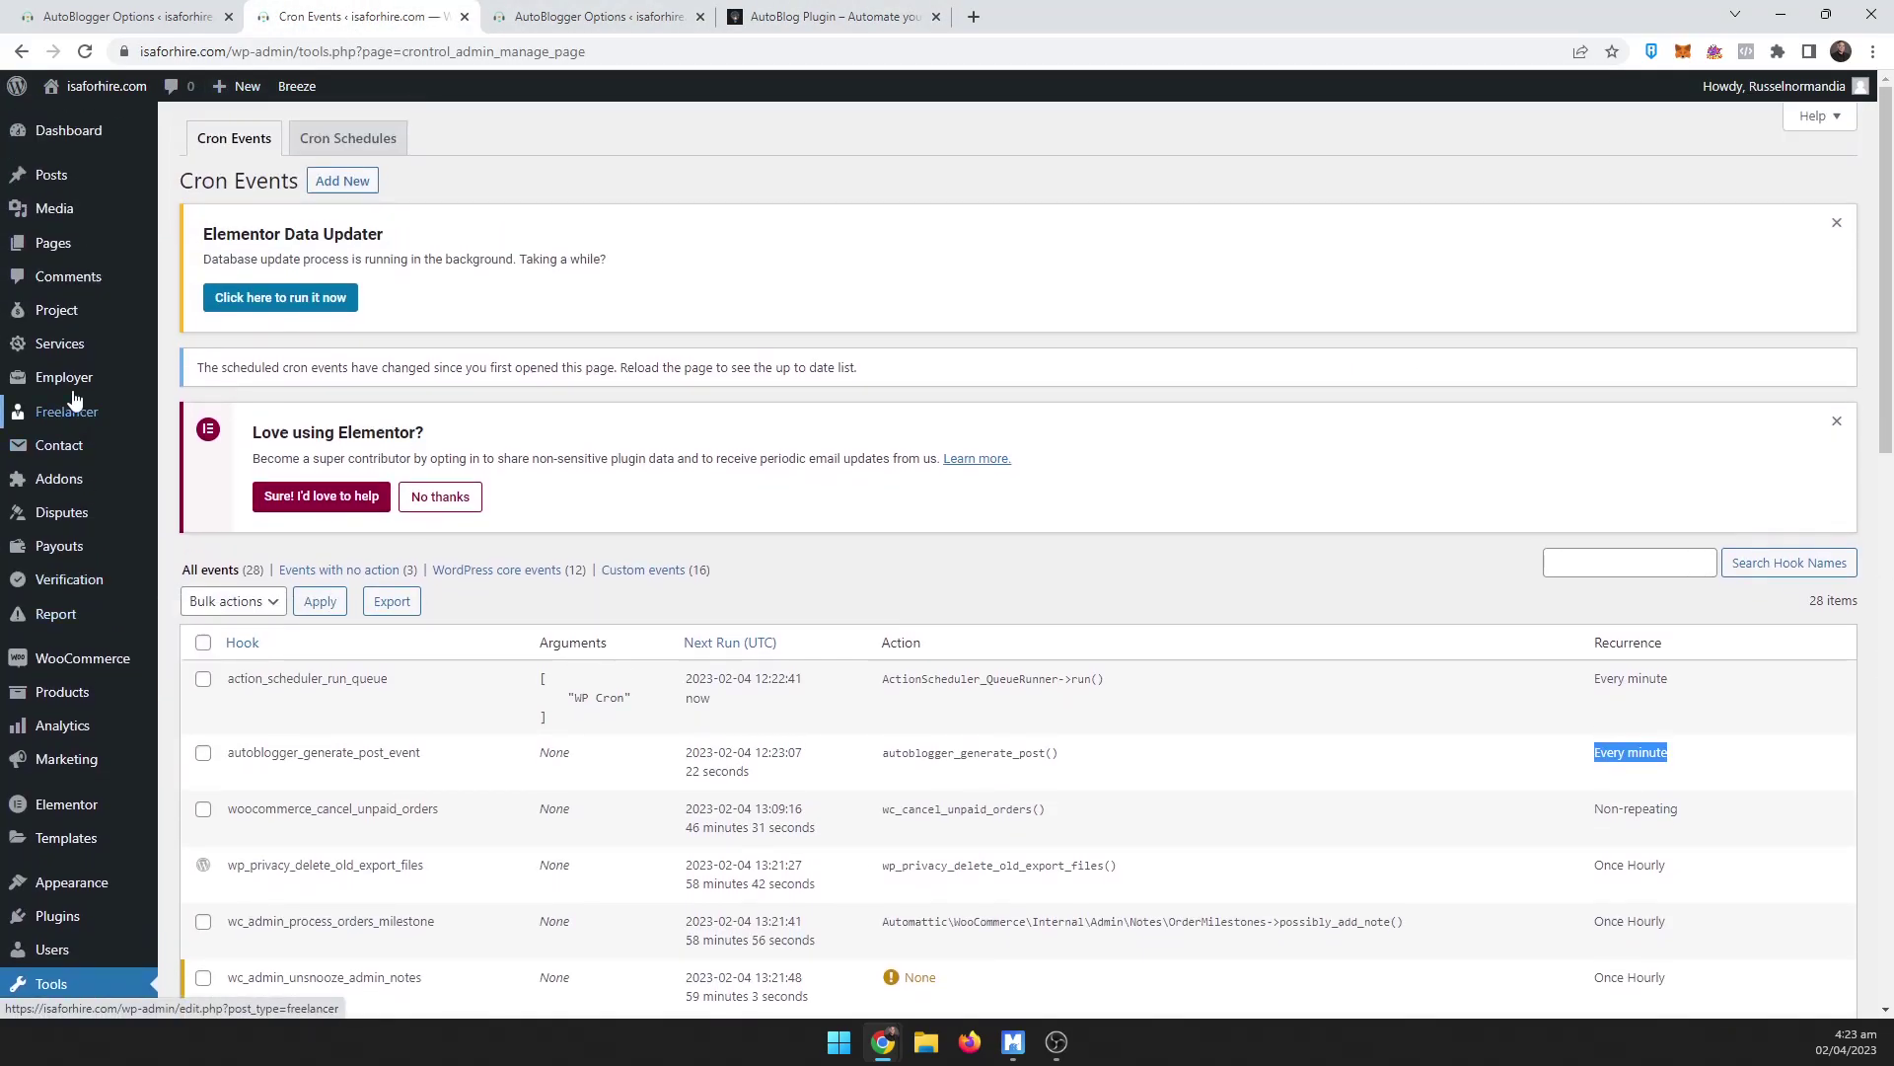
Step: Open Posts in a new tab and refresh until the 12:23 pm post tops the list
middle_click(51, 176)
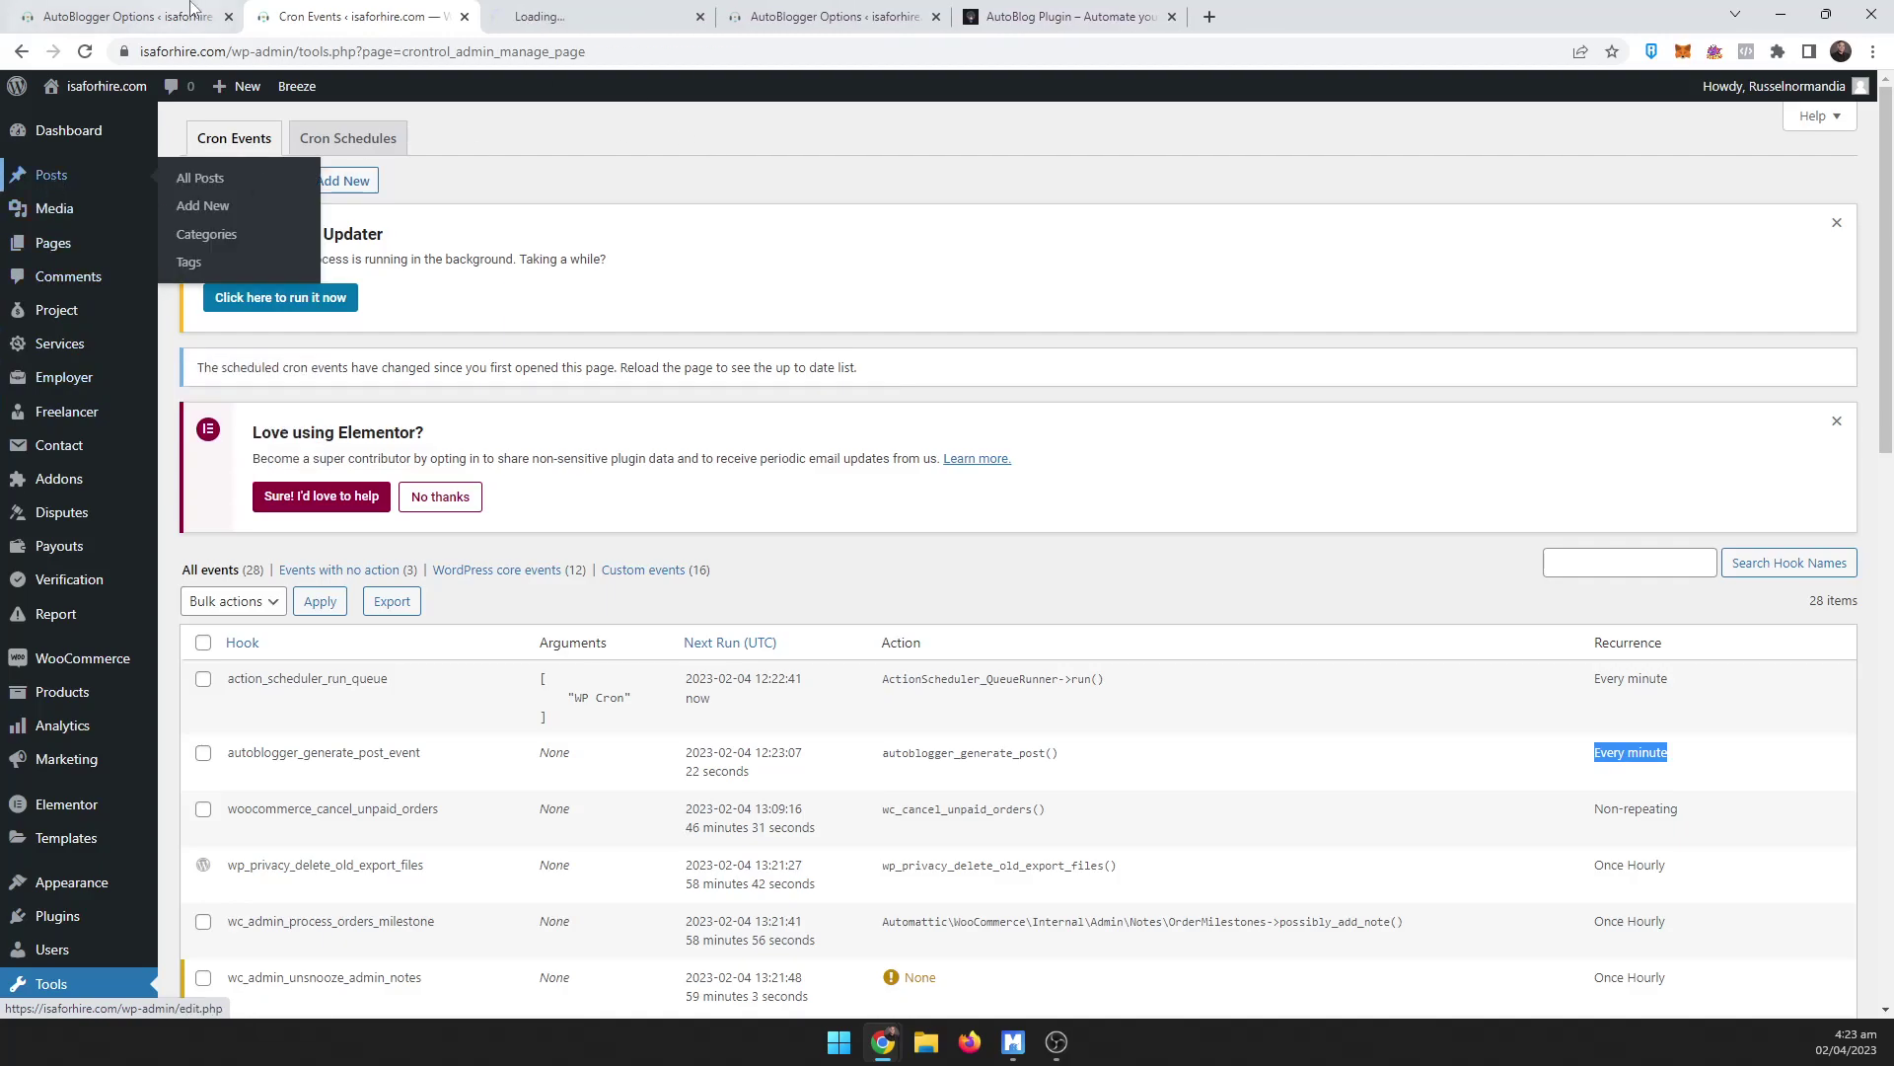
click(571, 17)
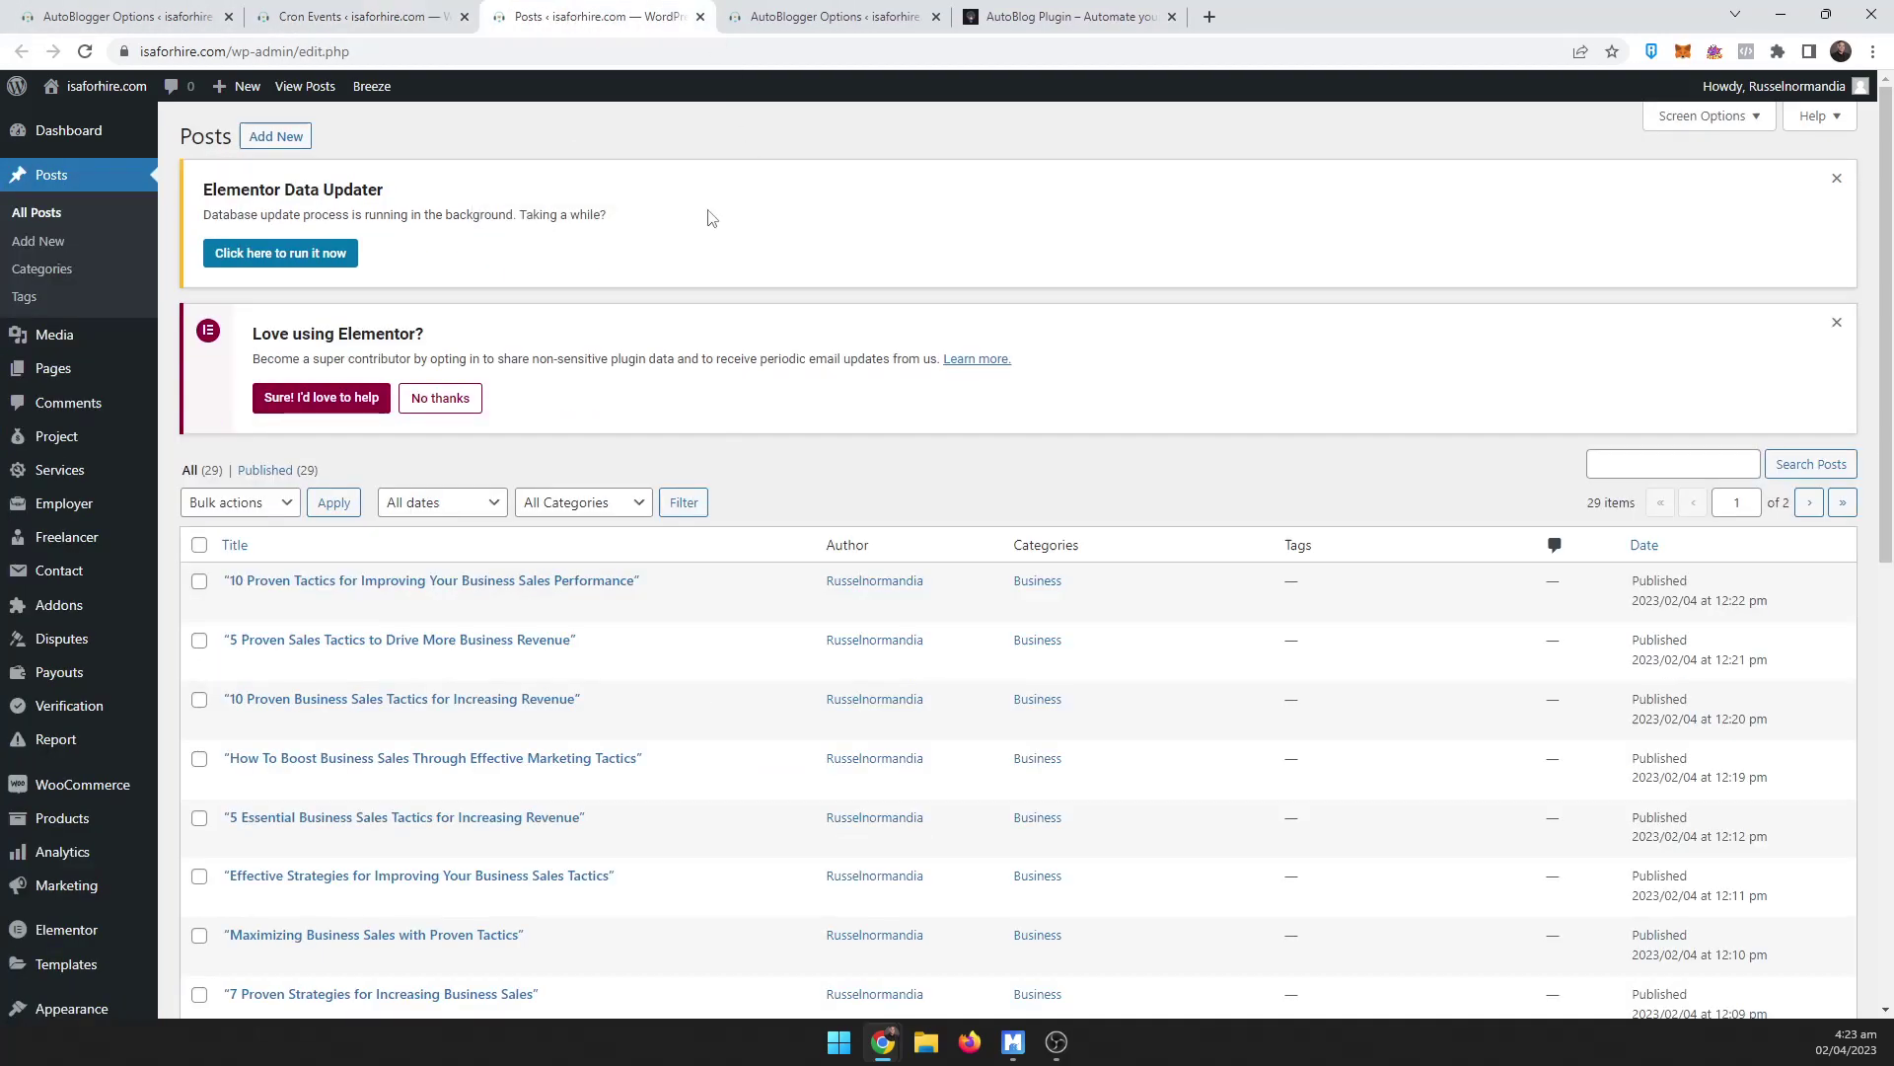
scroll(1332, 445, down, 1)
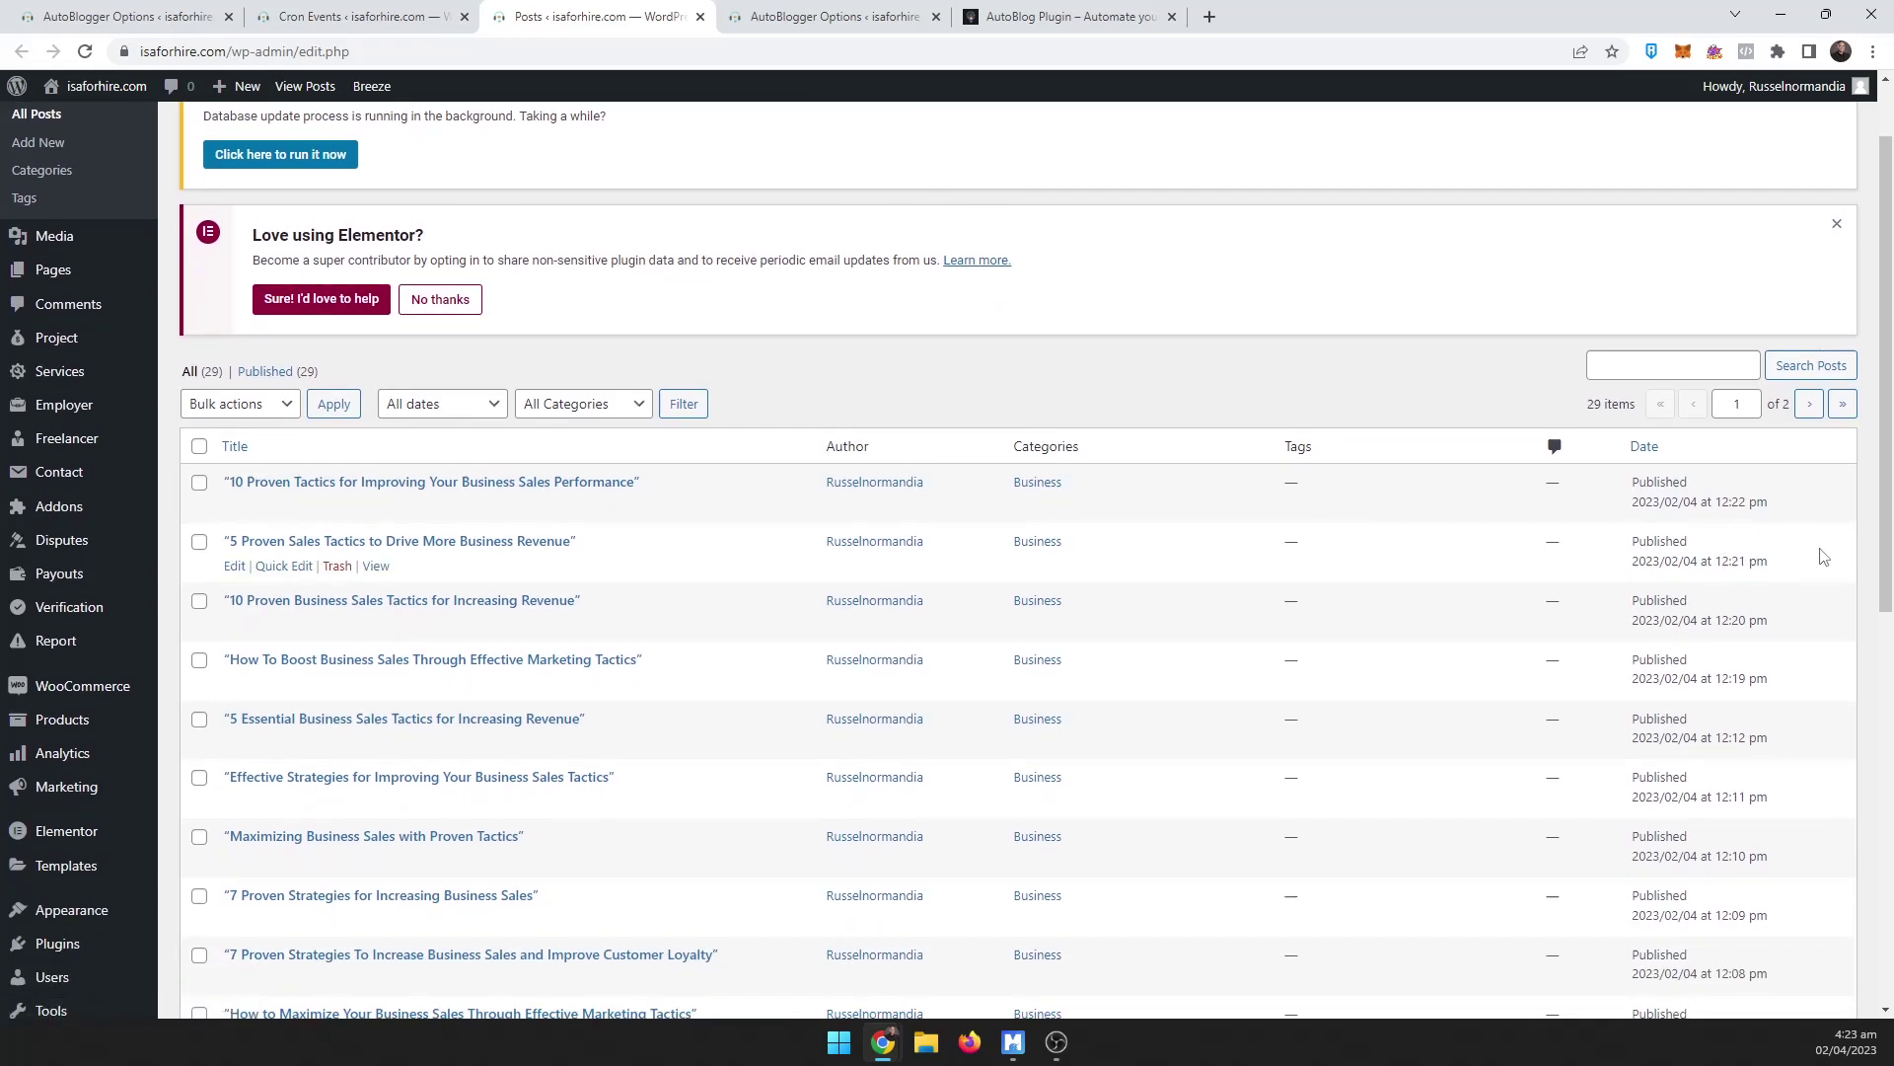
triple_click(1734, 506)
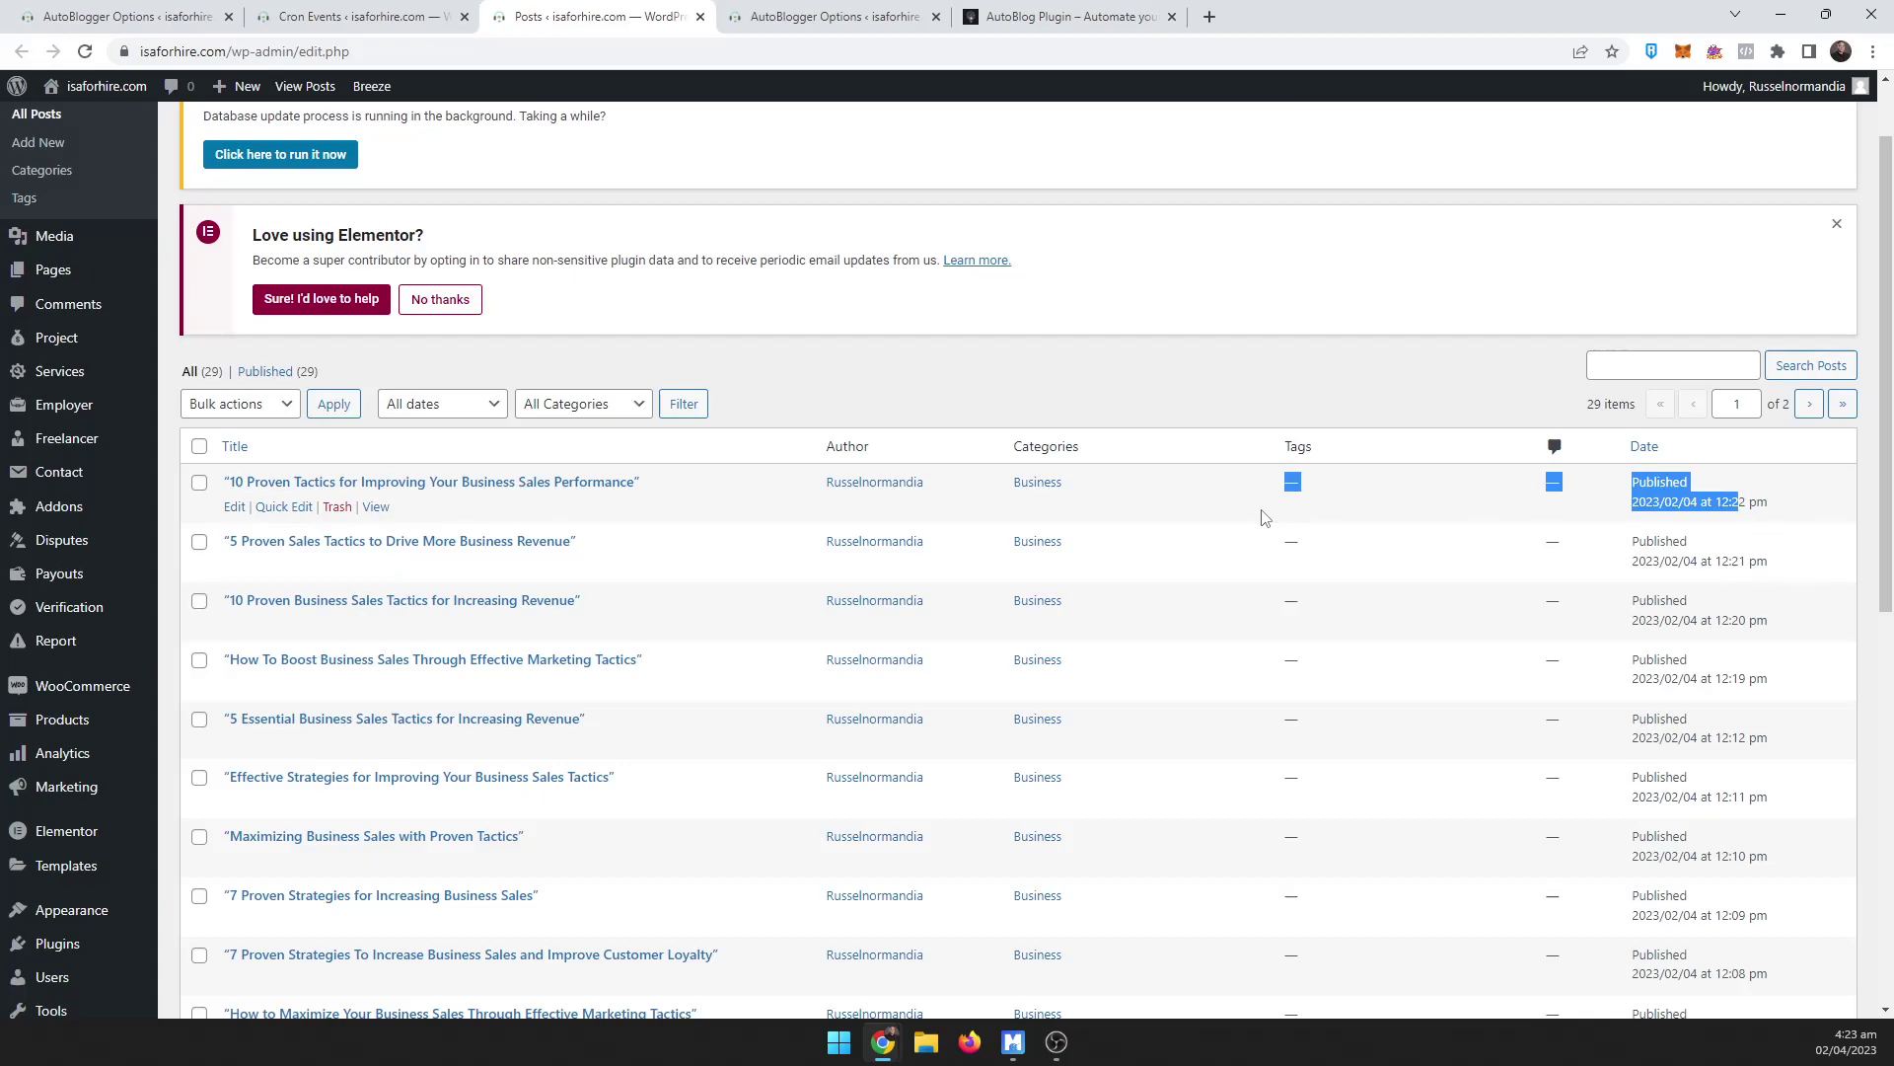
click(1783, 513)
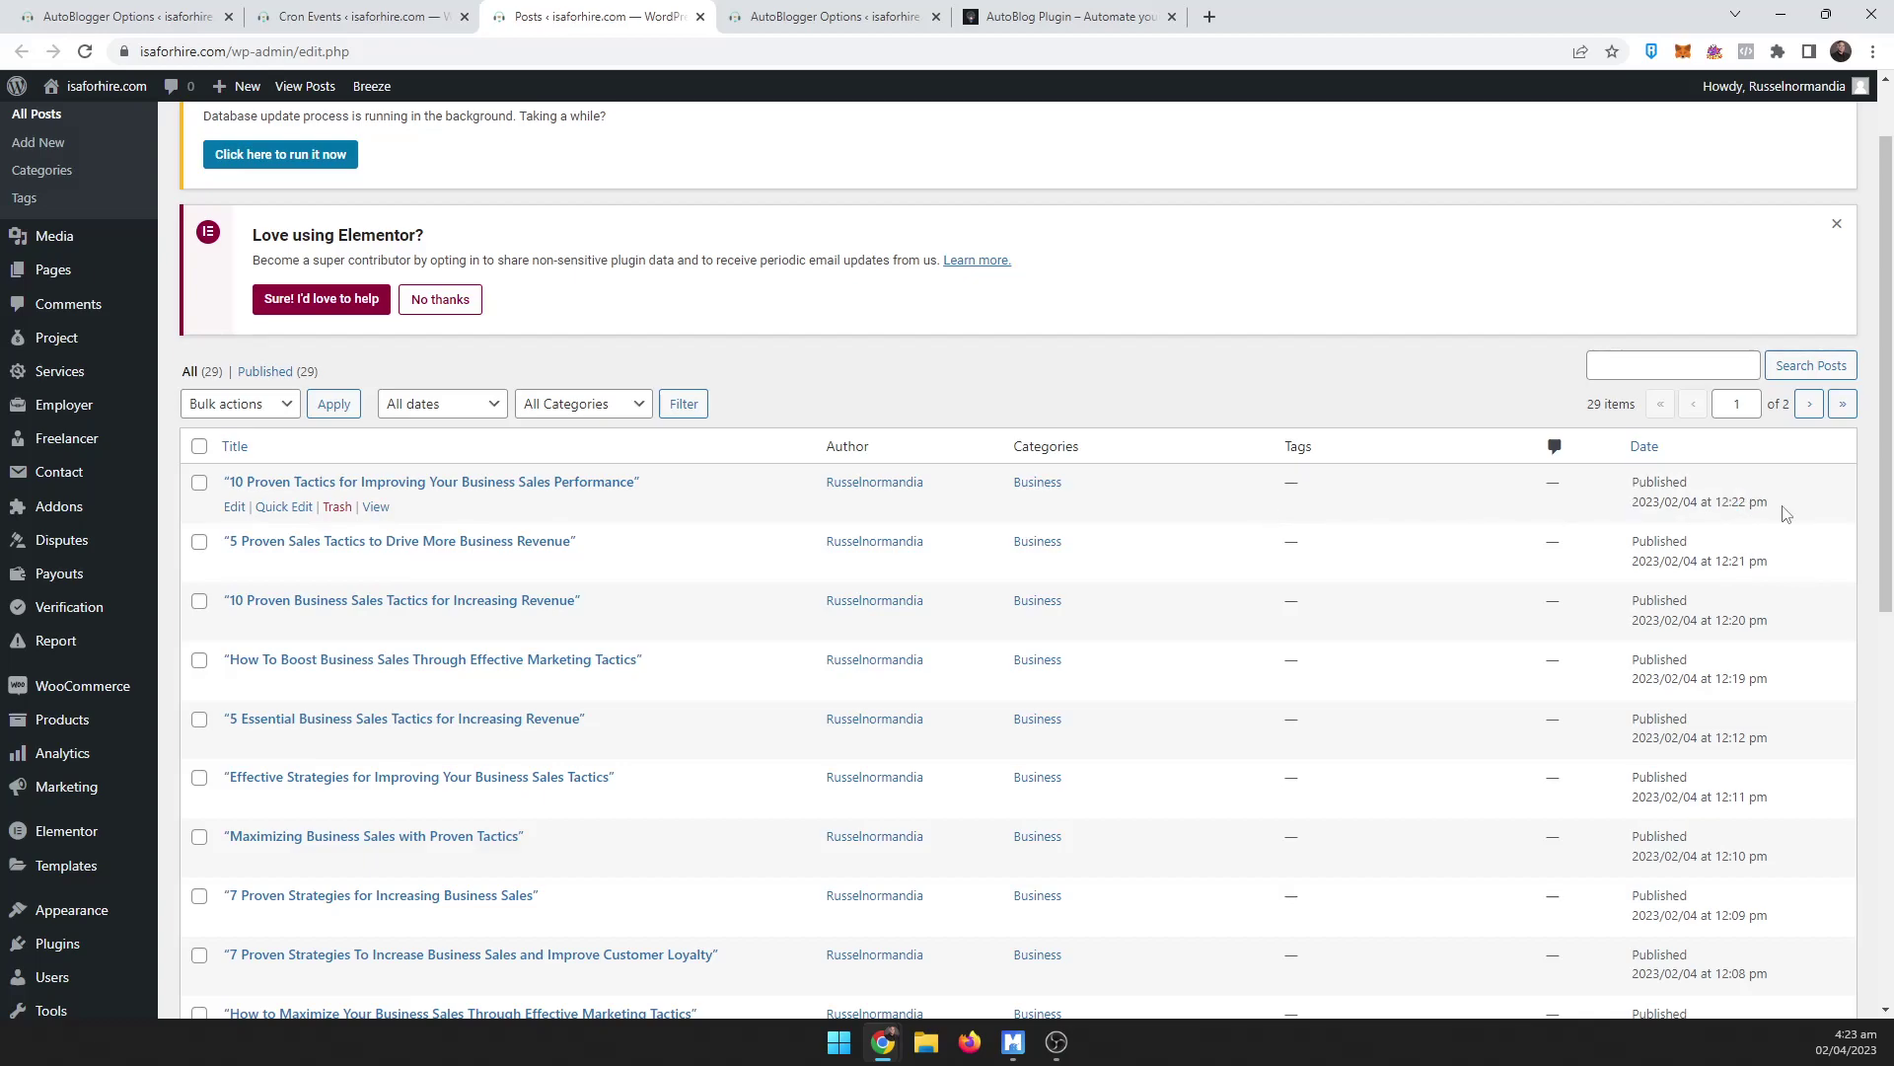
click(82, 55)
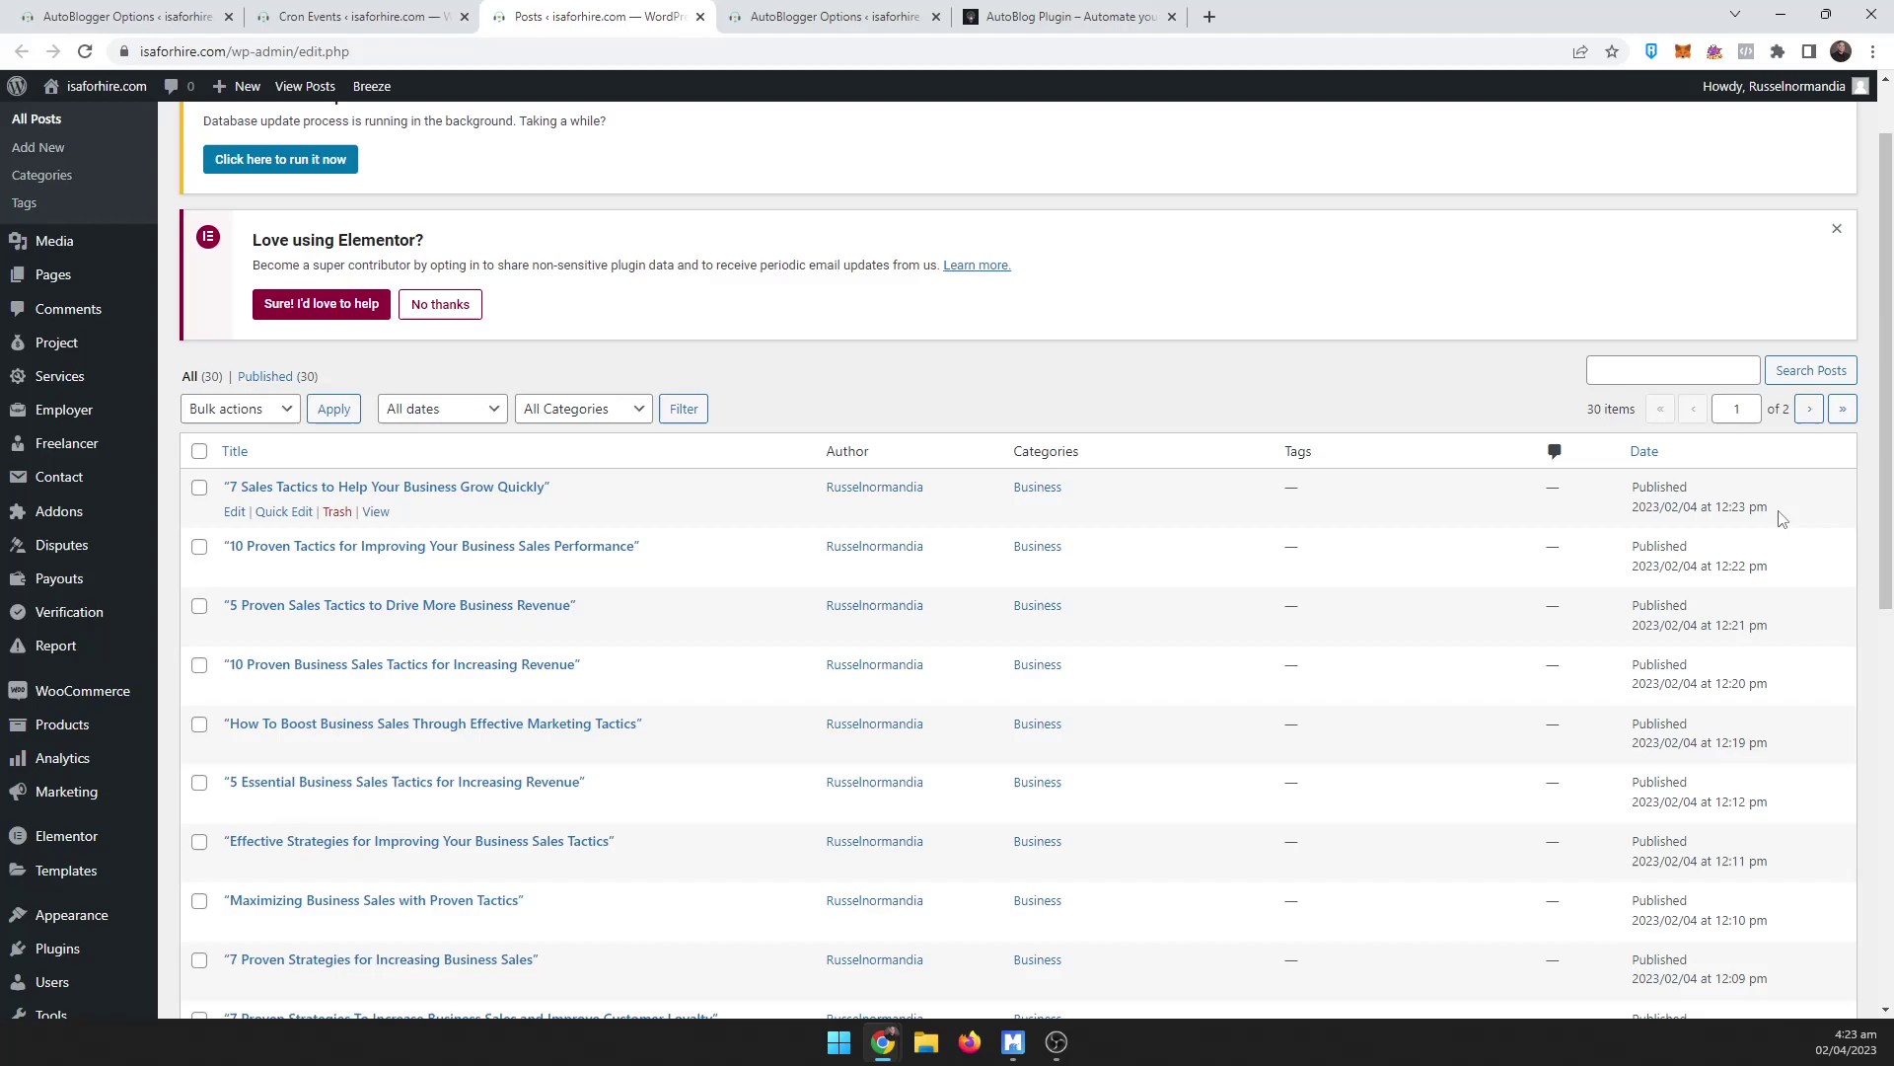
drag(1774, 508, 1713, 511)
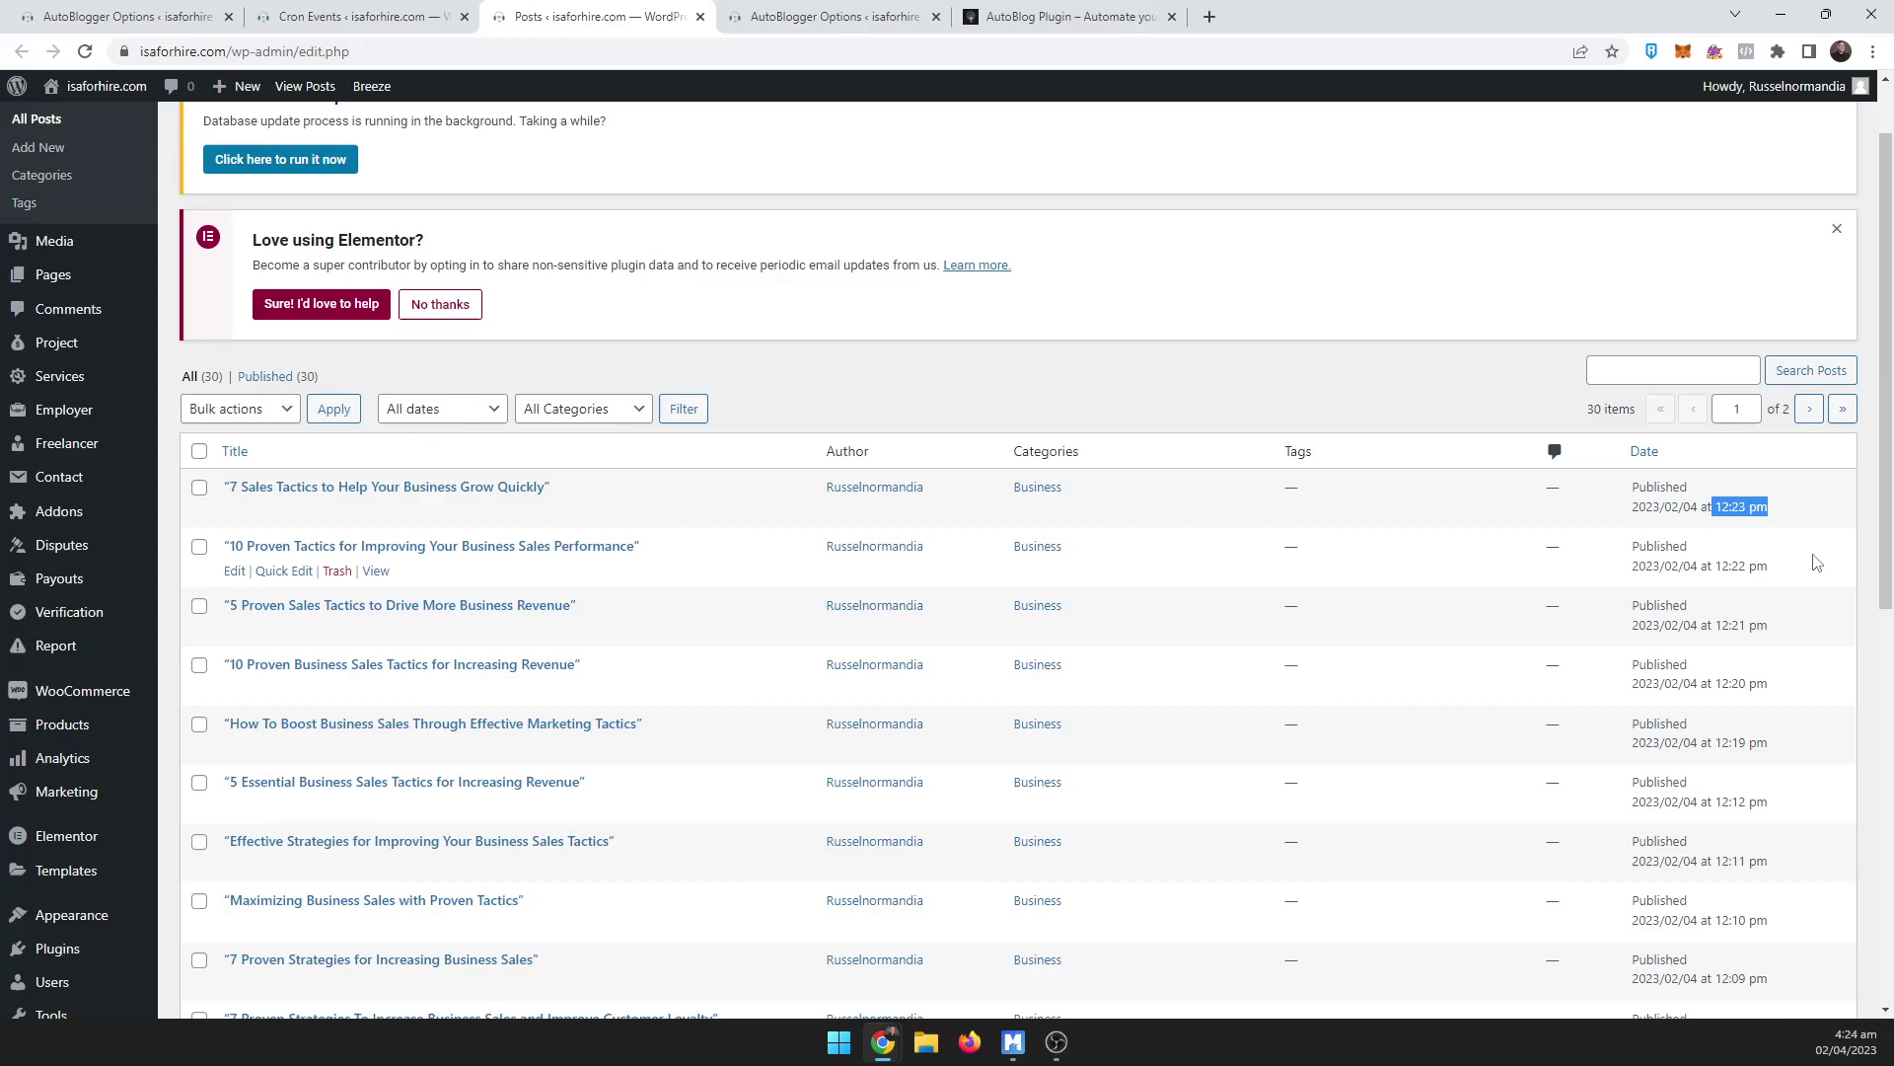
Step: Glance at the AutoBlogger interval list without changes and return to Posts
click(67, 12)
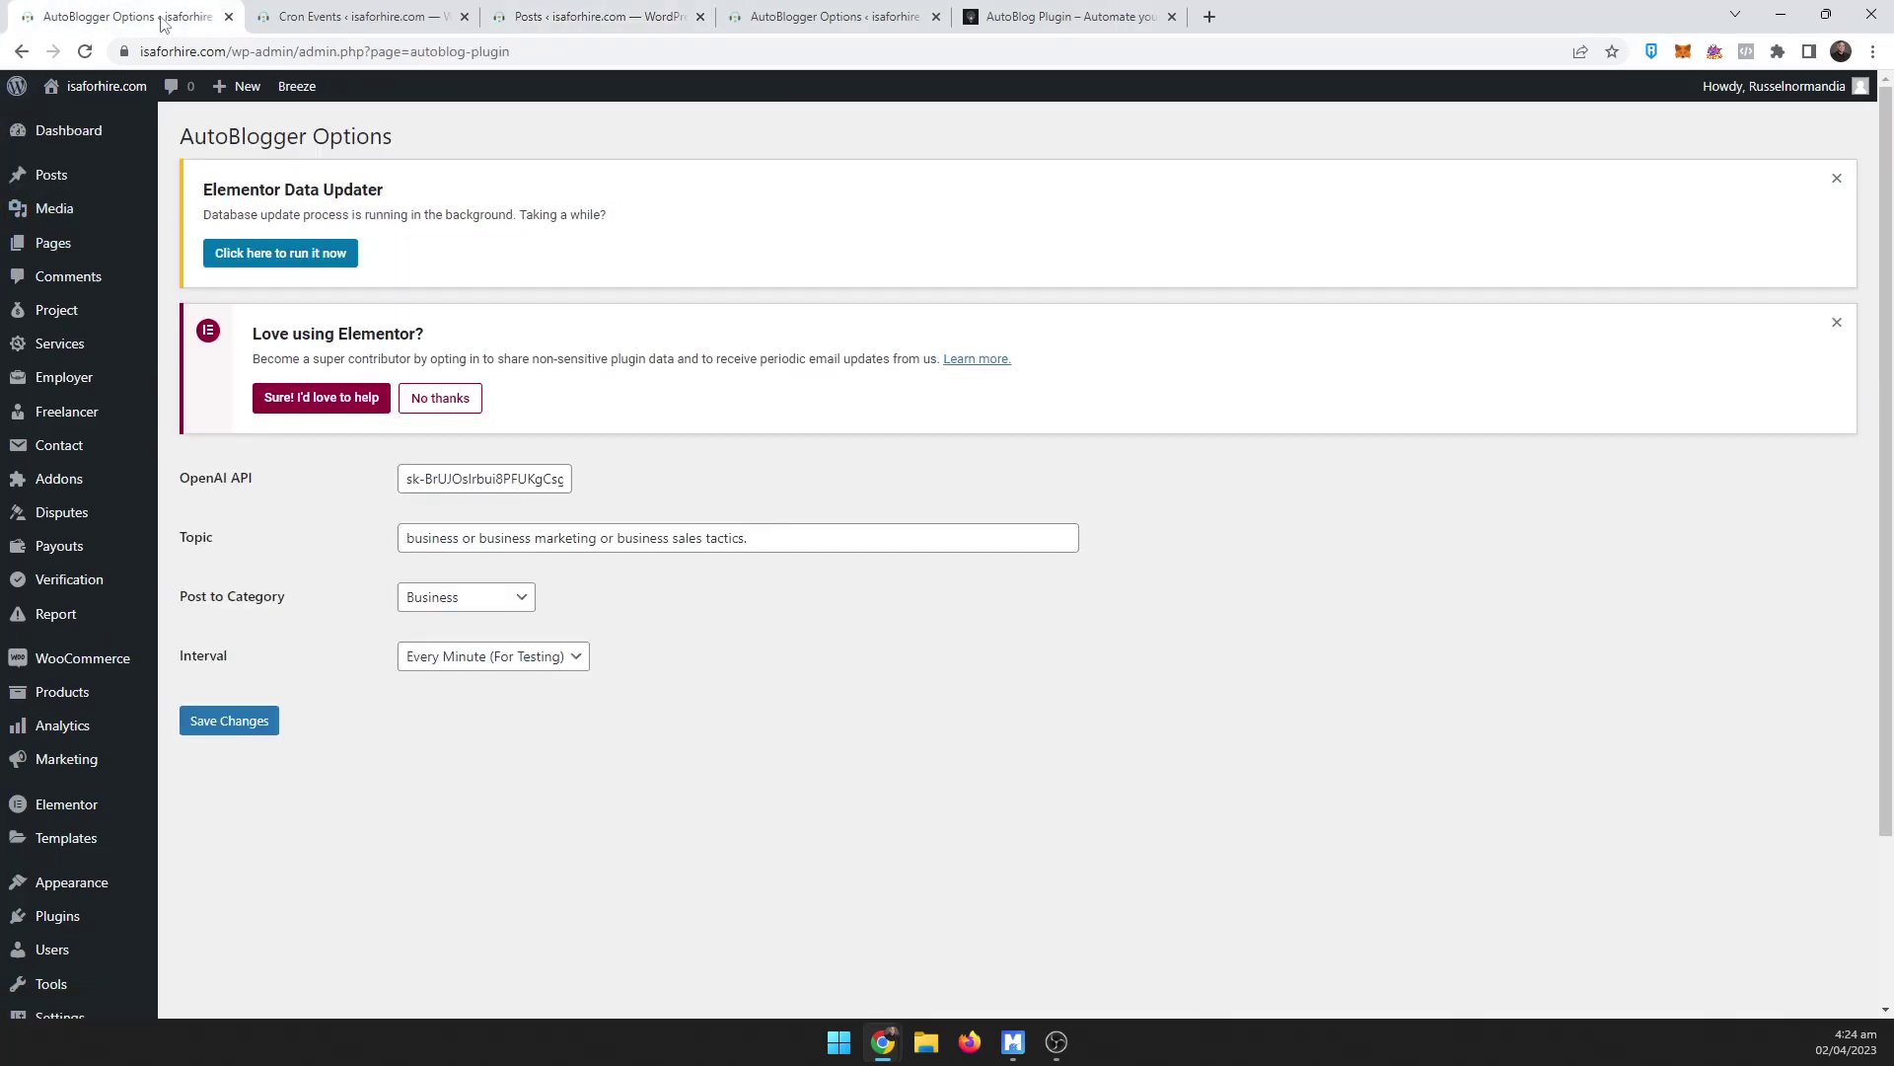
click(449, 656)
click(599, 16)
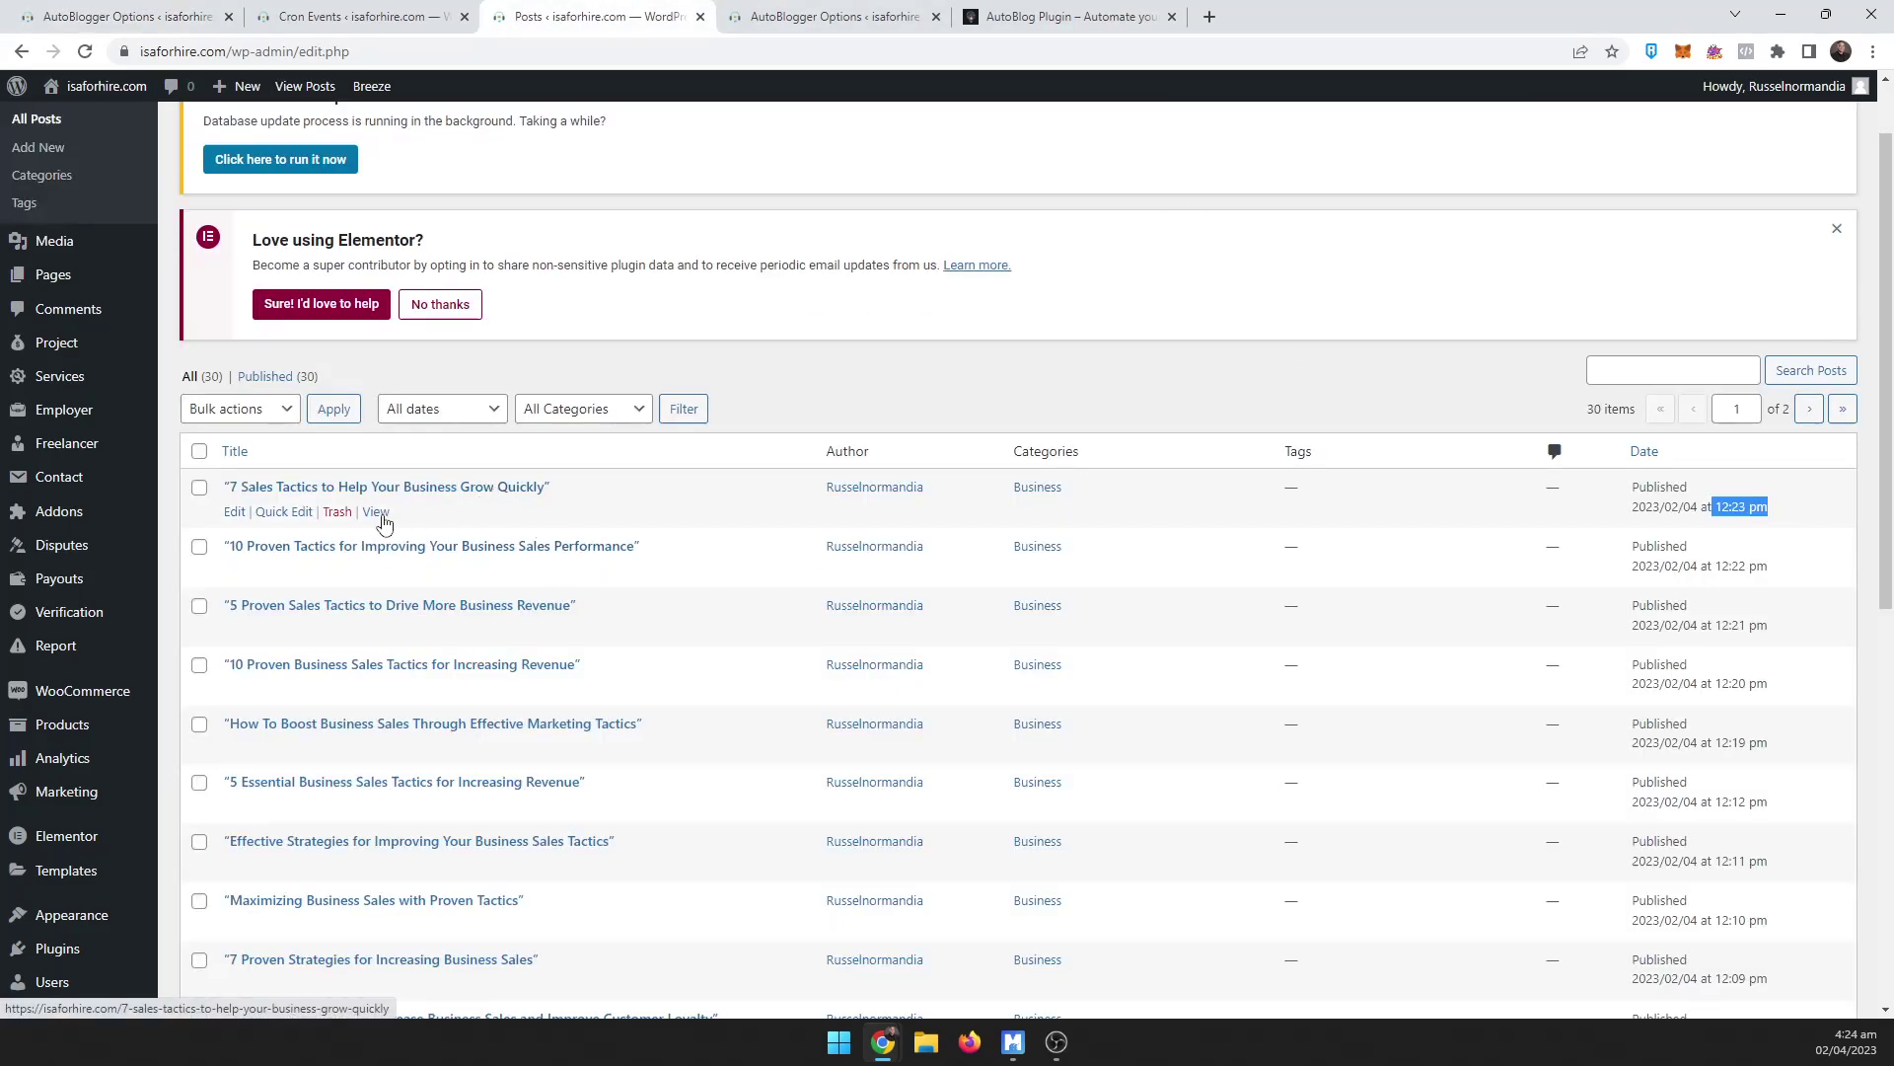
middle_click(378, 512)
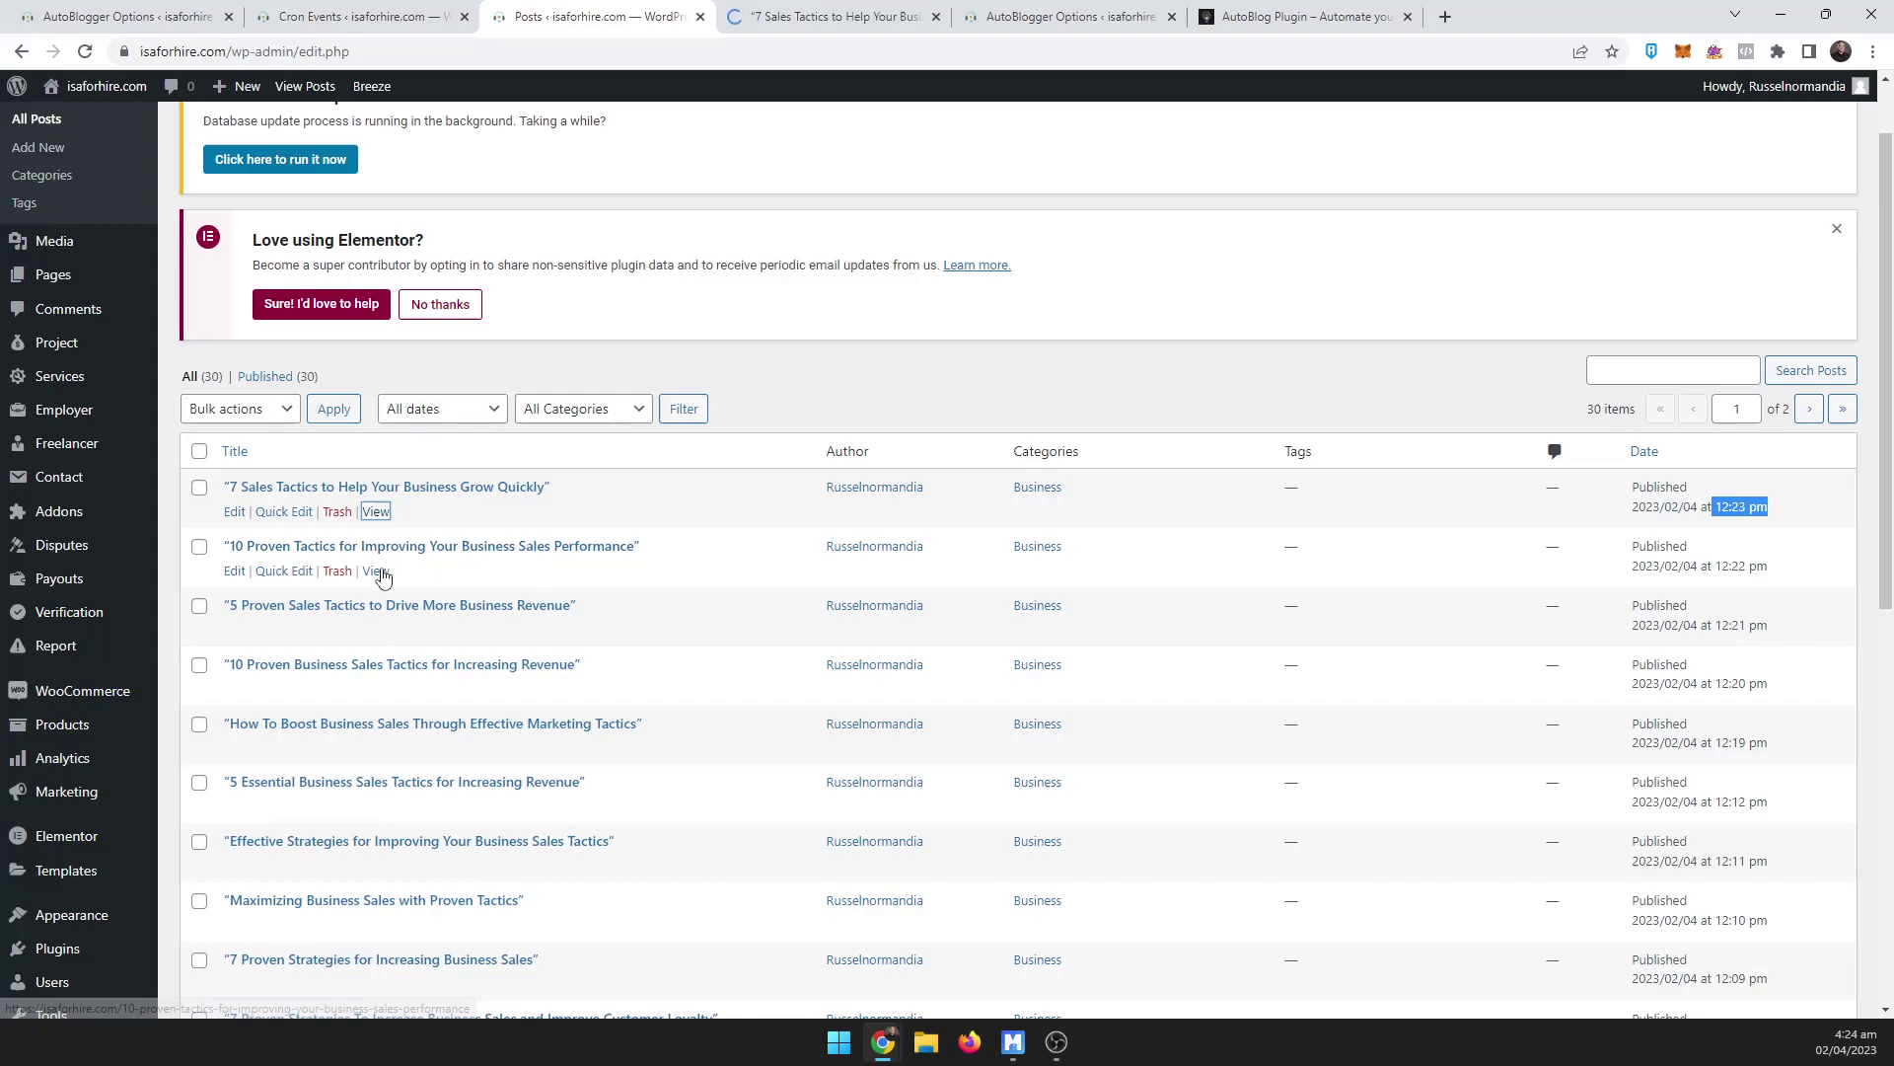
middle_click(376, 571)
middle_click(377, 629)
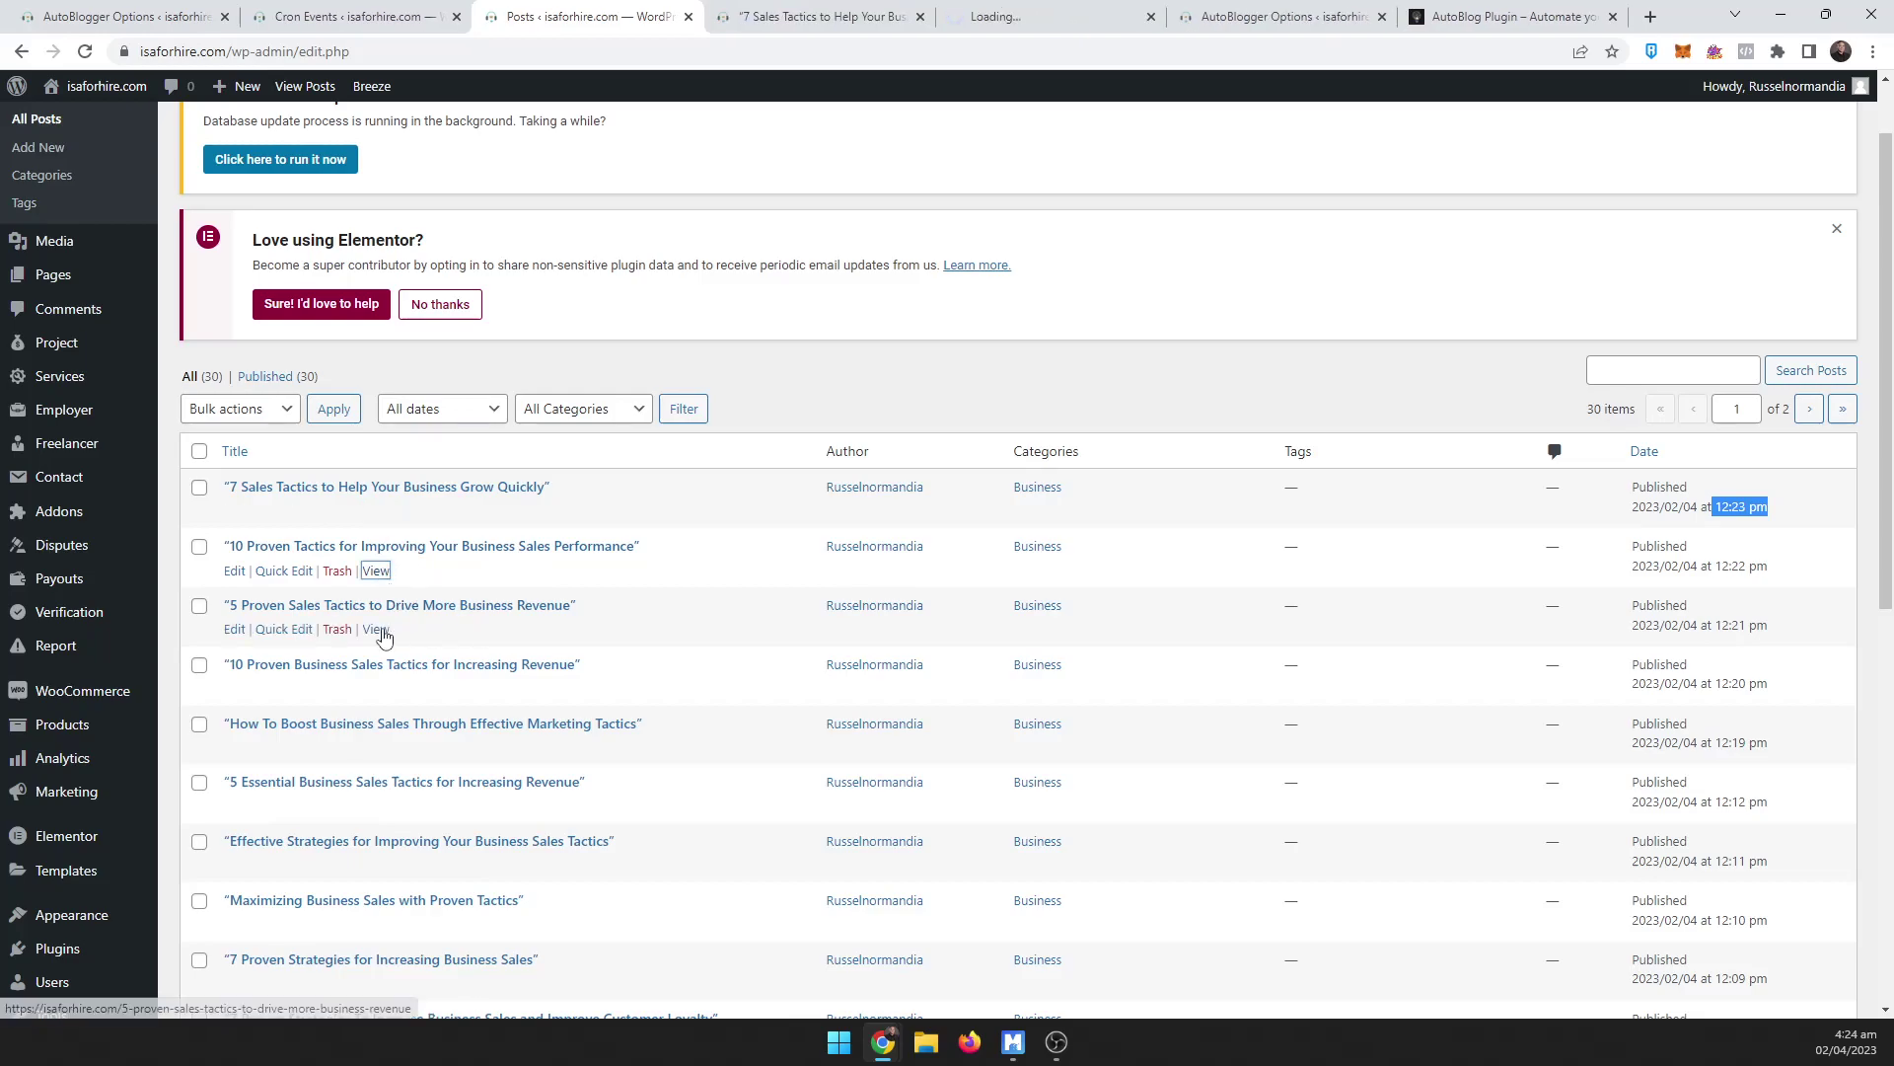
key(ctrl+Tab)
scroll(1110, 504, down, 5)
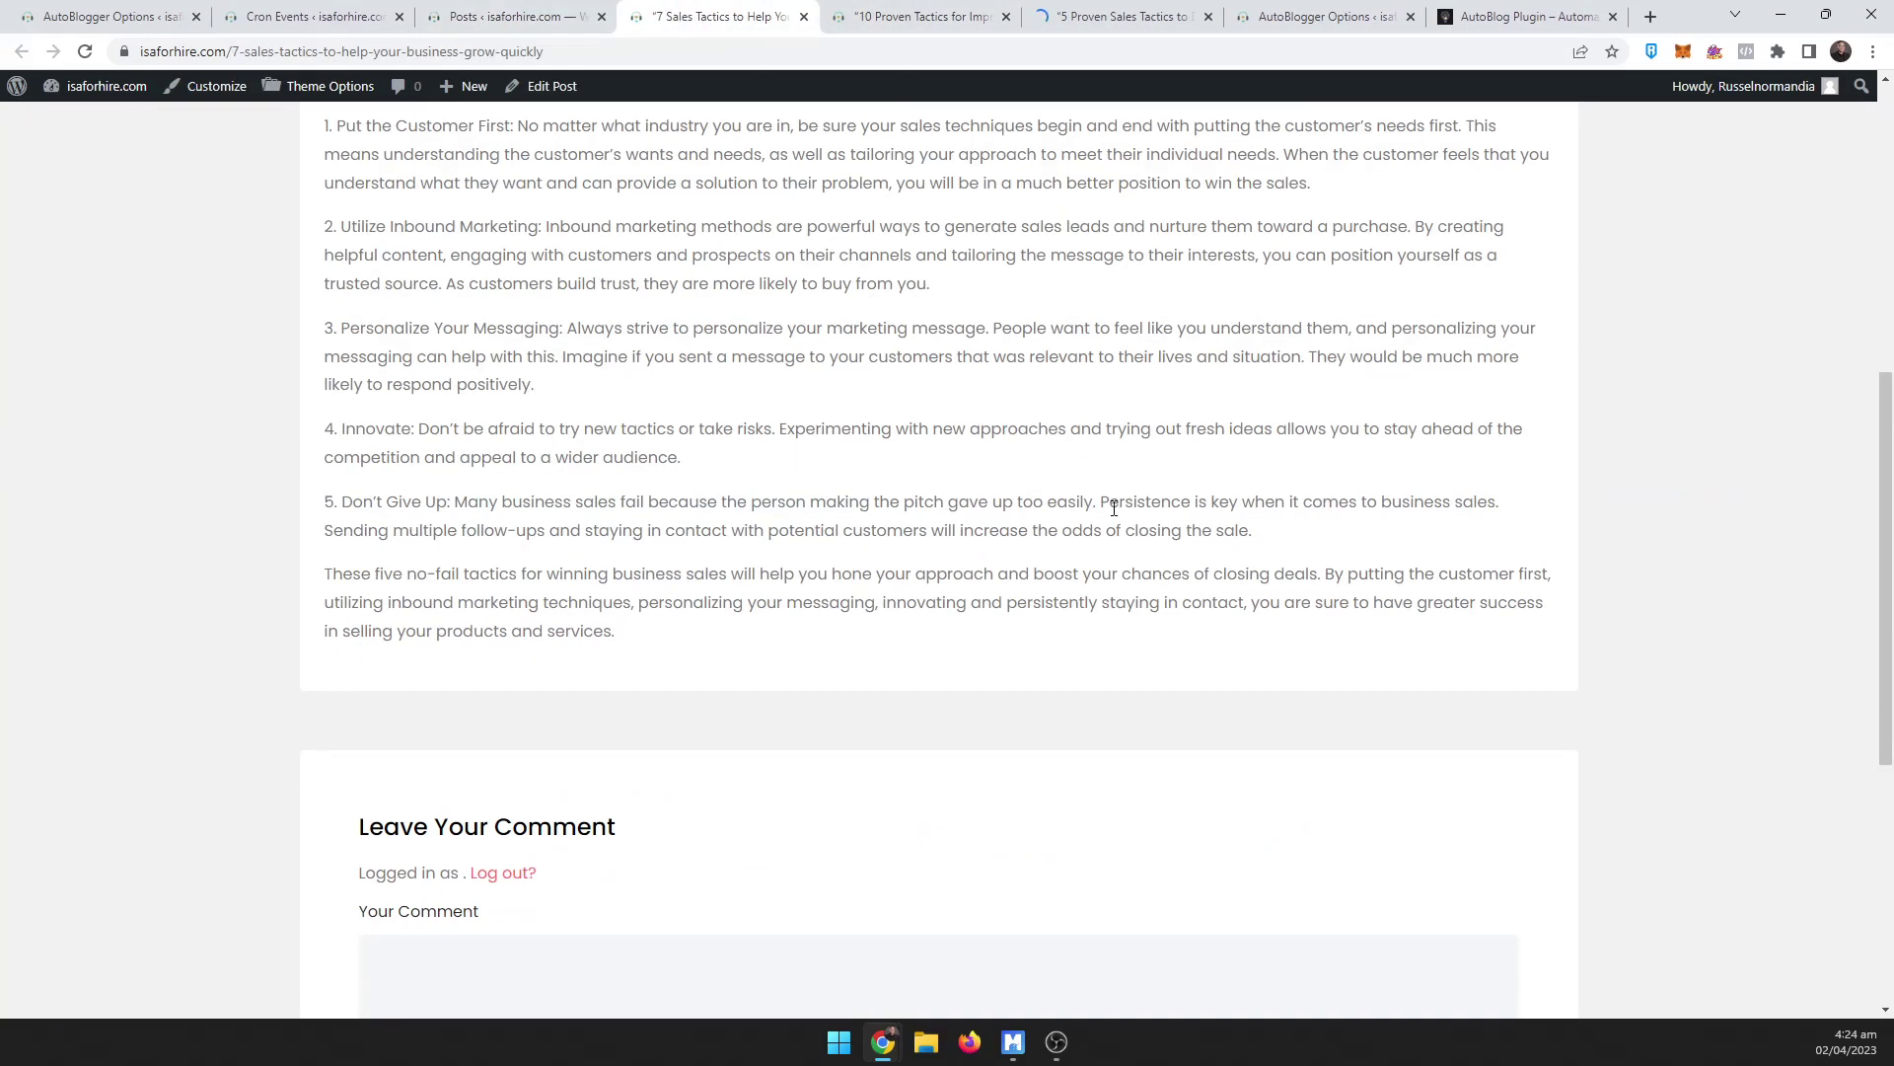
scroll(1111, 503, up, 2)
key(ctrl+Tab)
scroll(944, 477, down, 4)
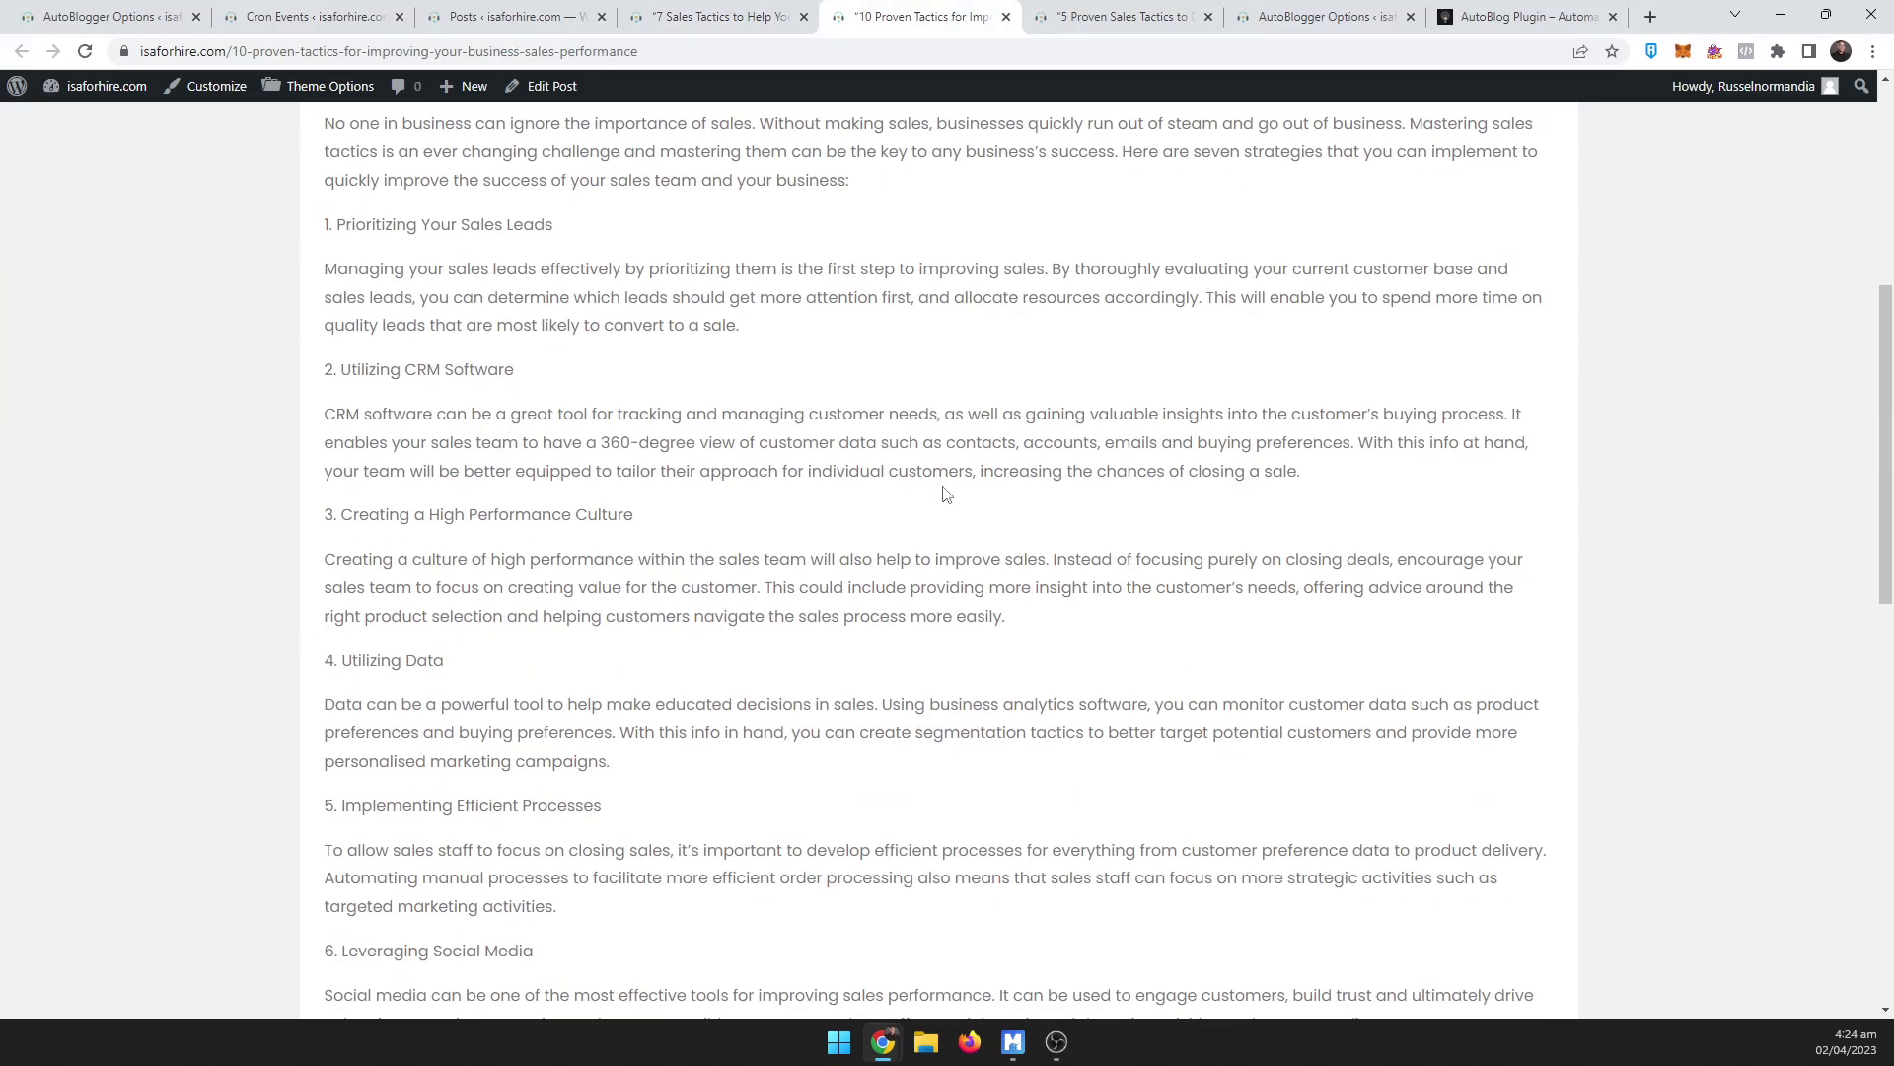
scroll(943, 478, down, 4)
scroll(949, 503, up, 3)
scroll(949, 504, up, 5)
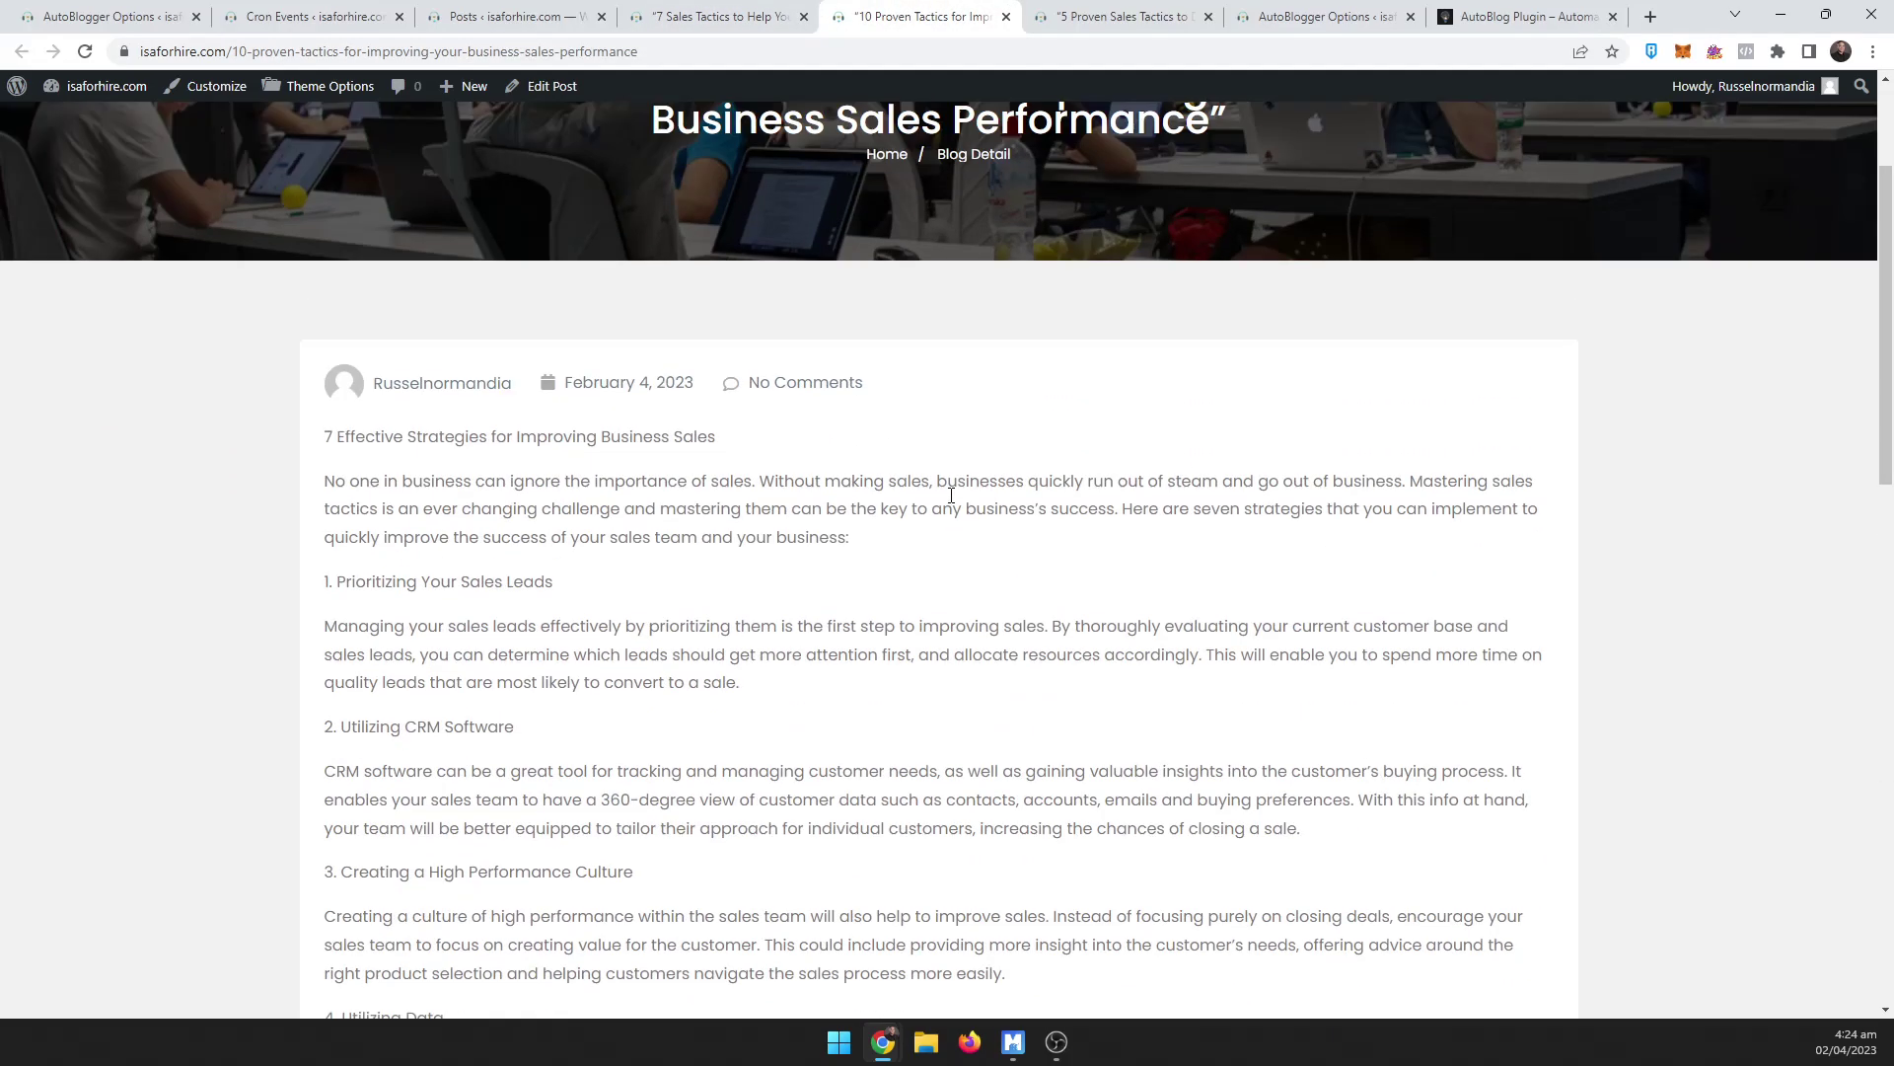
scroll(949, 504, up, 2)
key(ctrl+Tab)
scroll(1034, 433, down, 4)
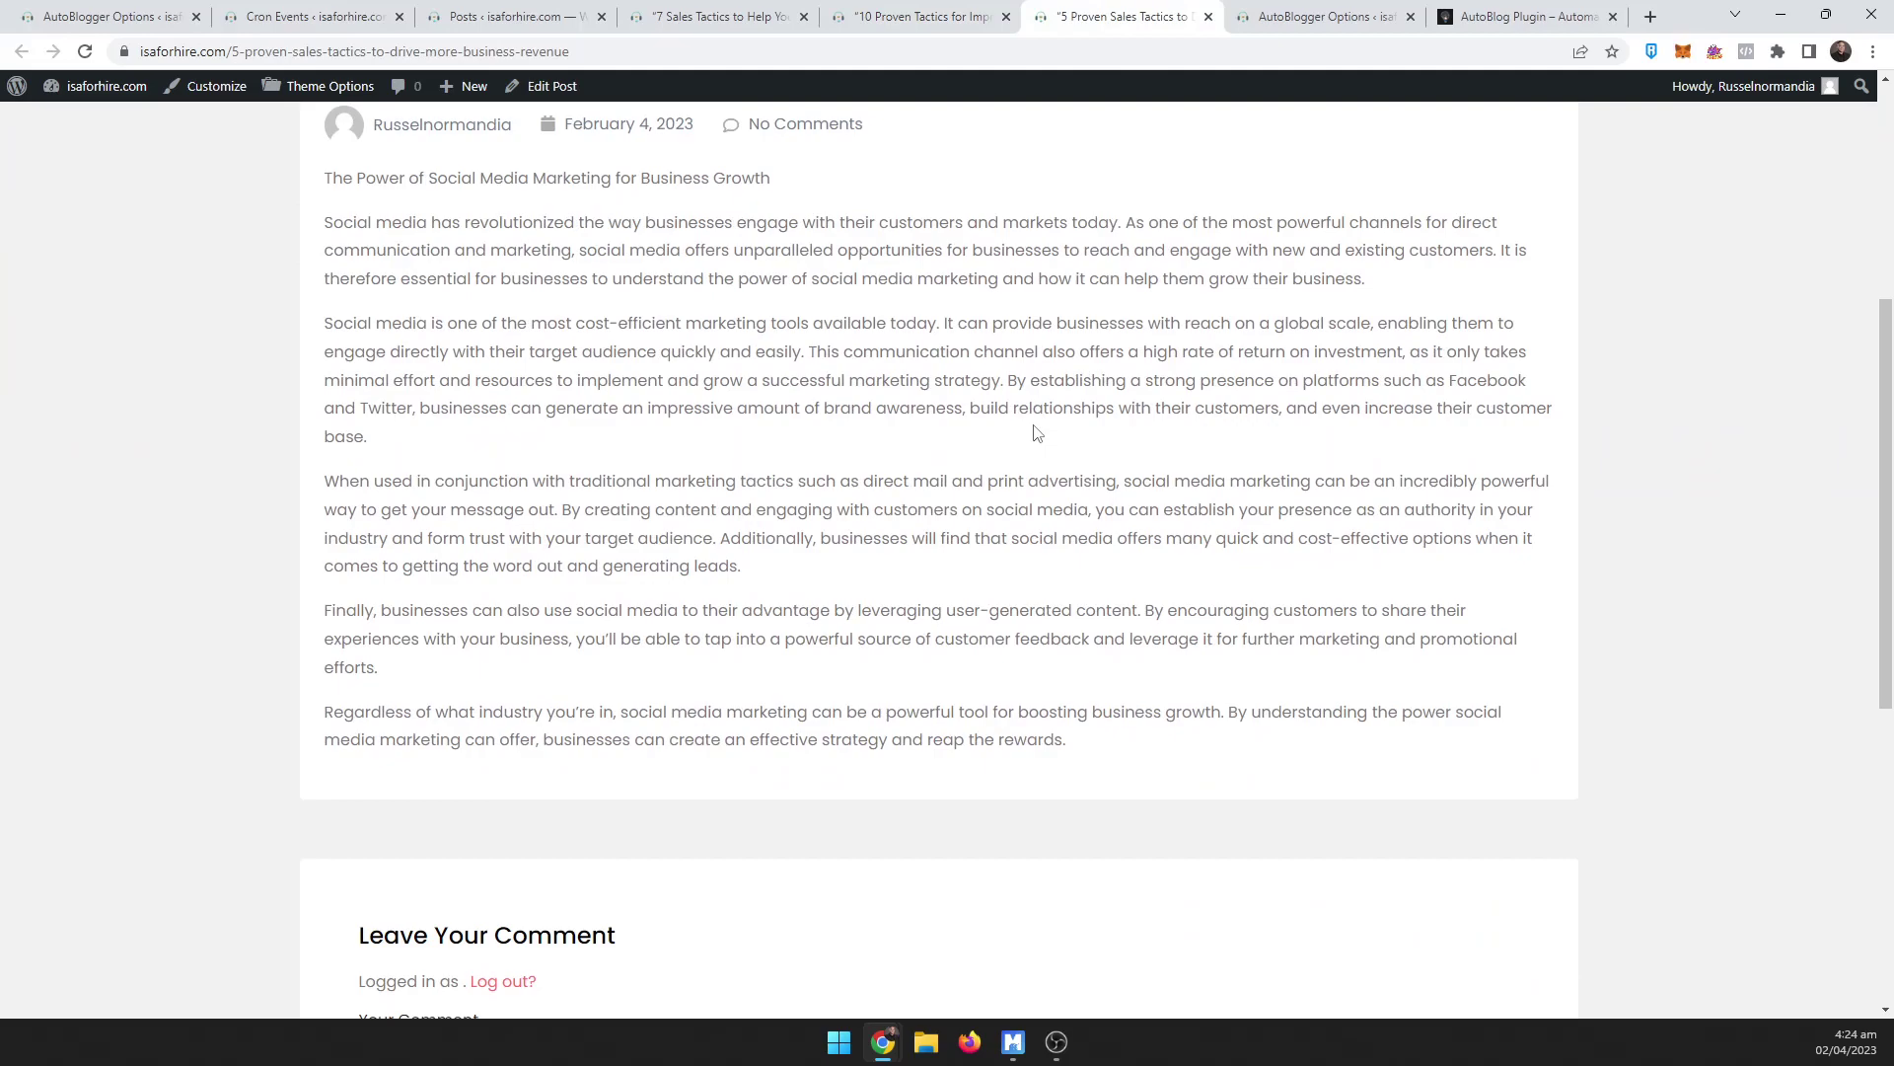
scroll(1035, 433, up, 5)
click(792, 21)
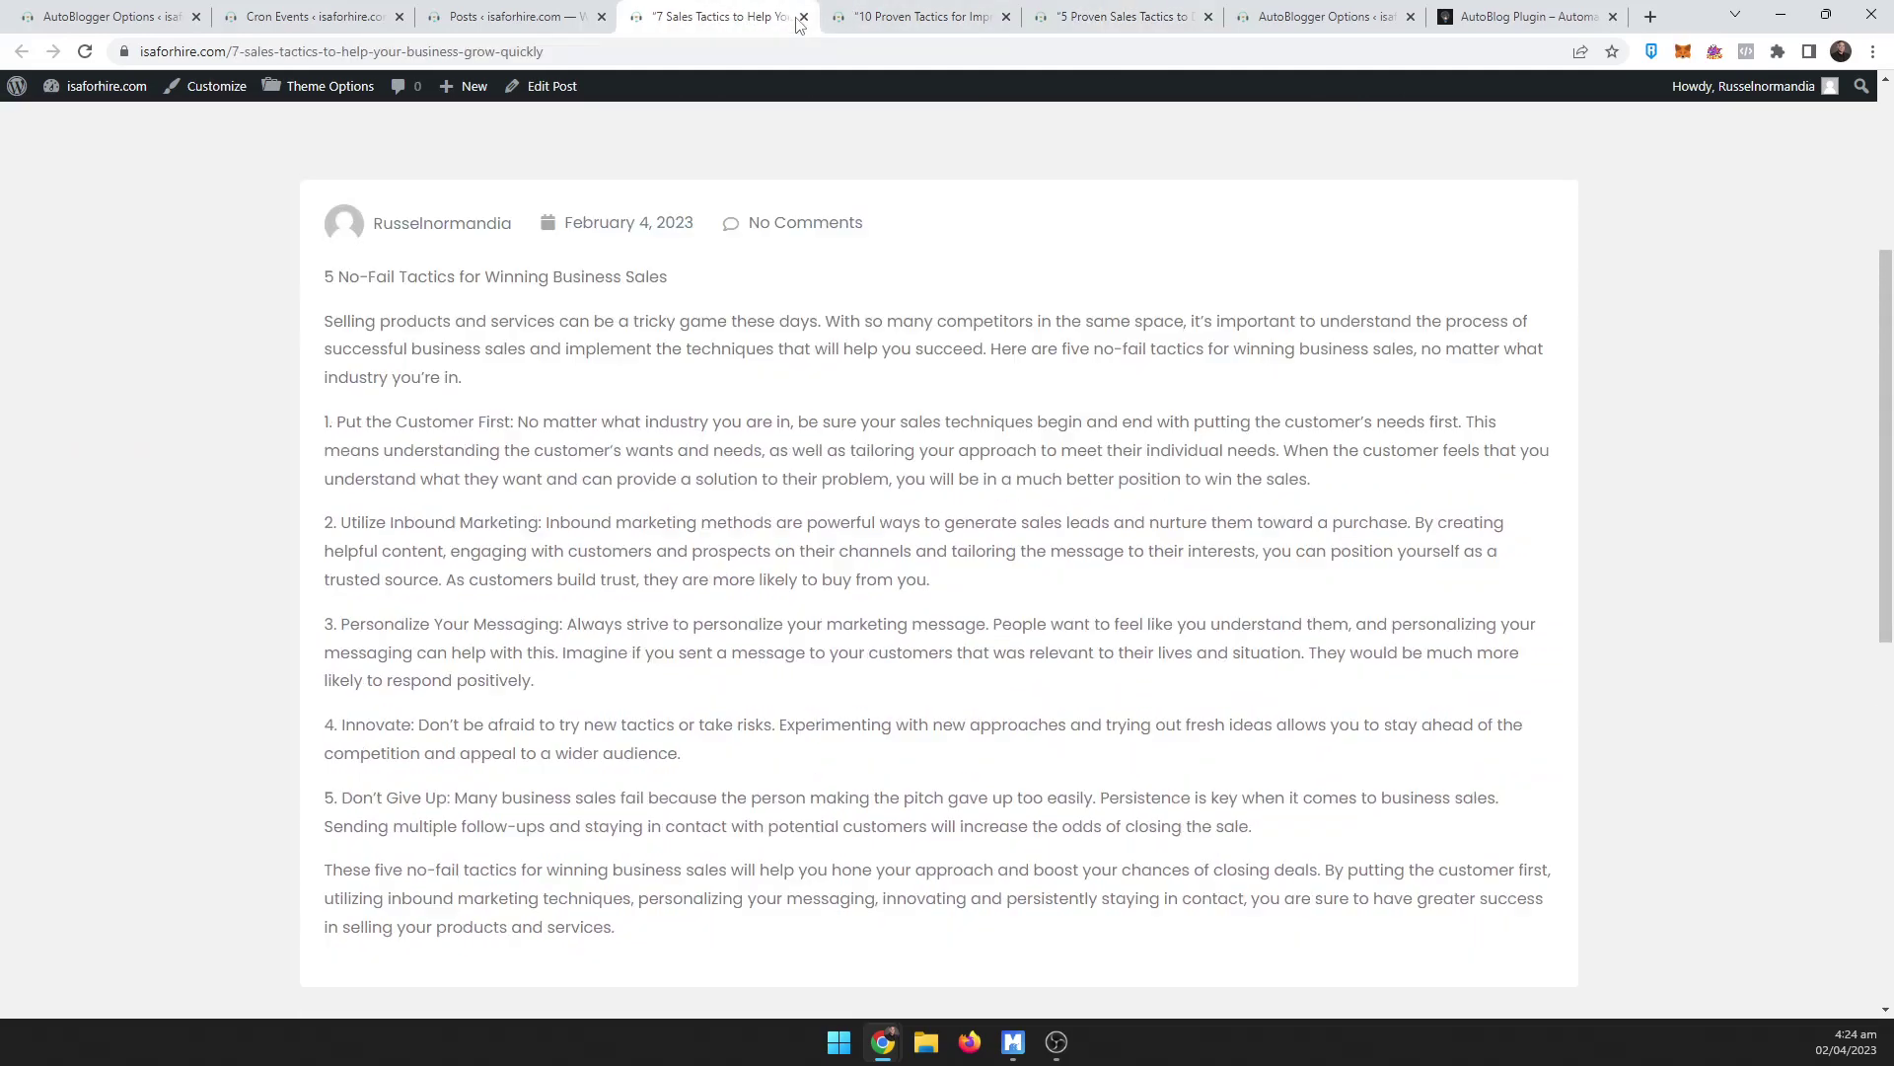
click(801, 17)
click(801, 17)
click(309, 14)
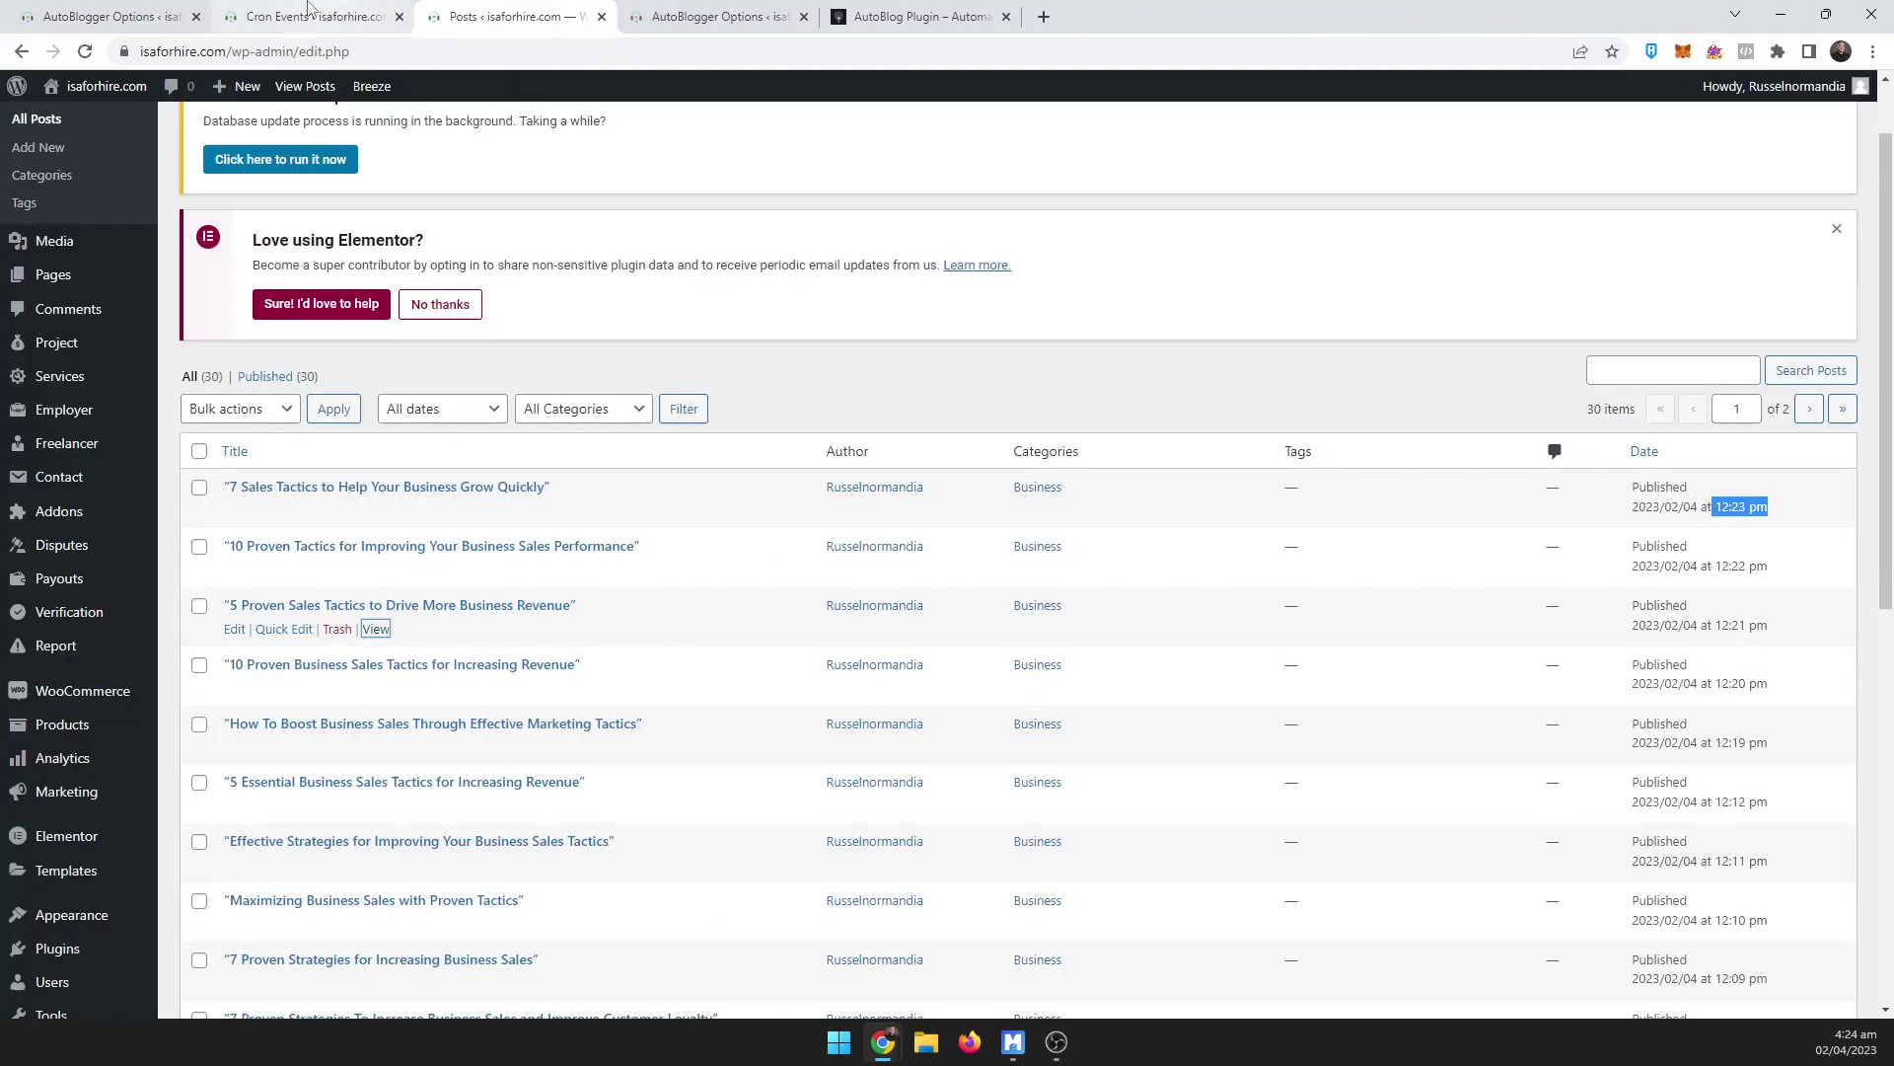
Step: Set the AutoBlogger interval to Hourly and save
click(111, 16)
click(503, 657)
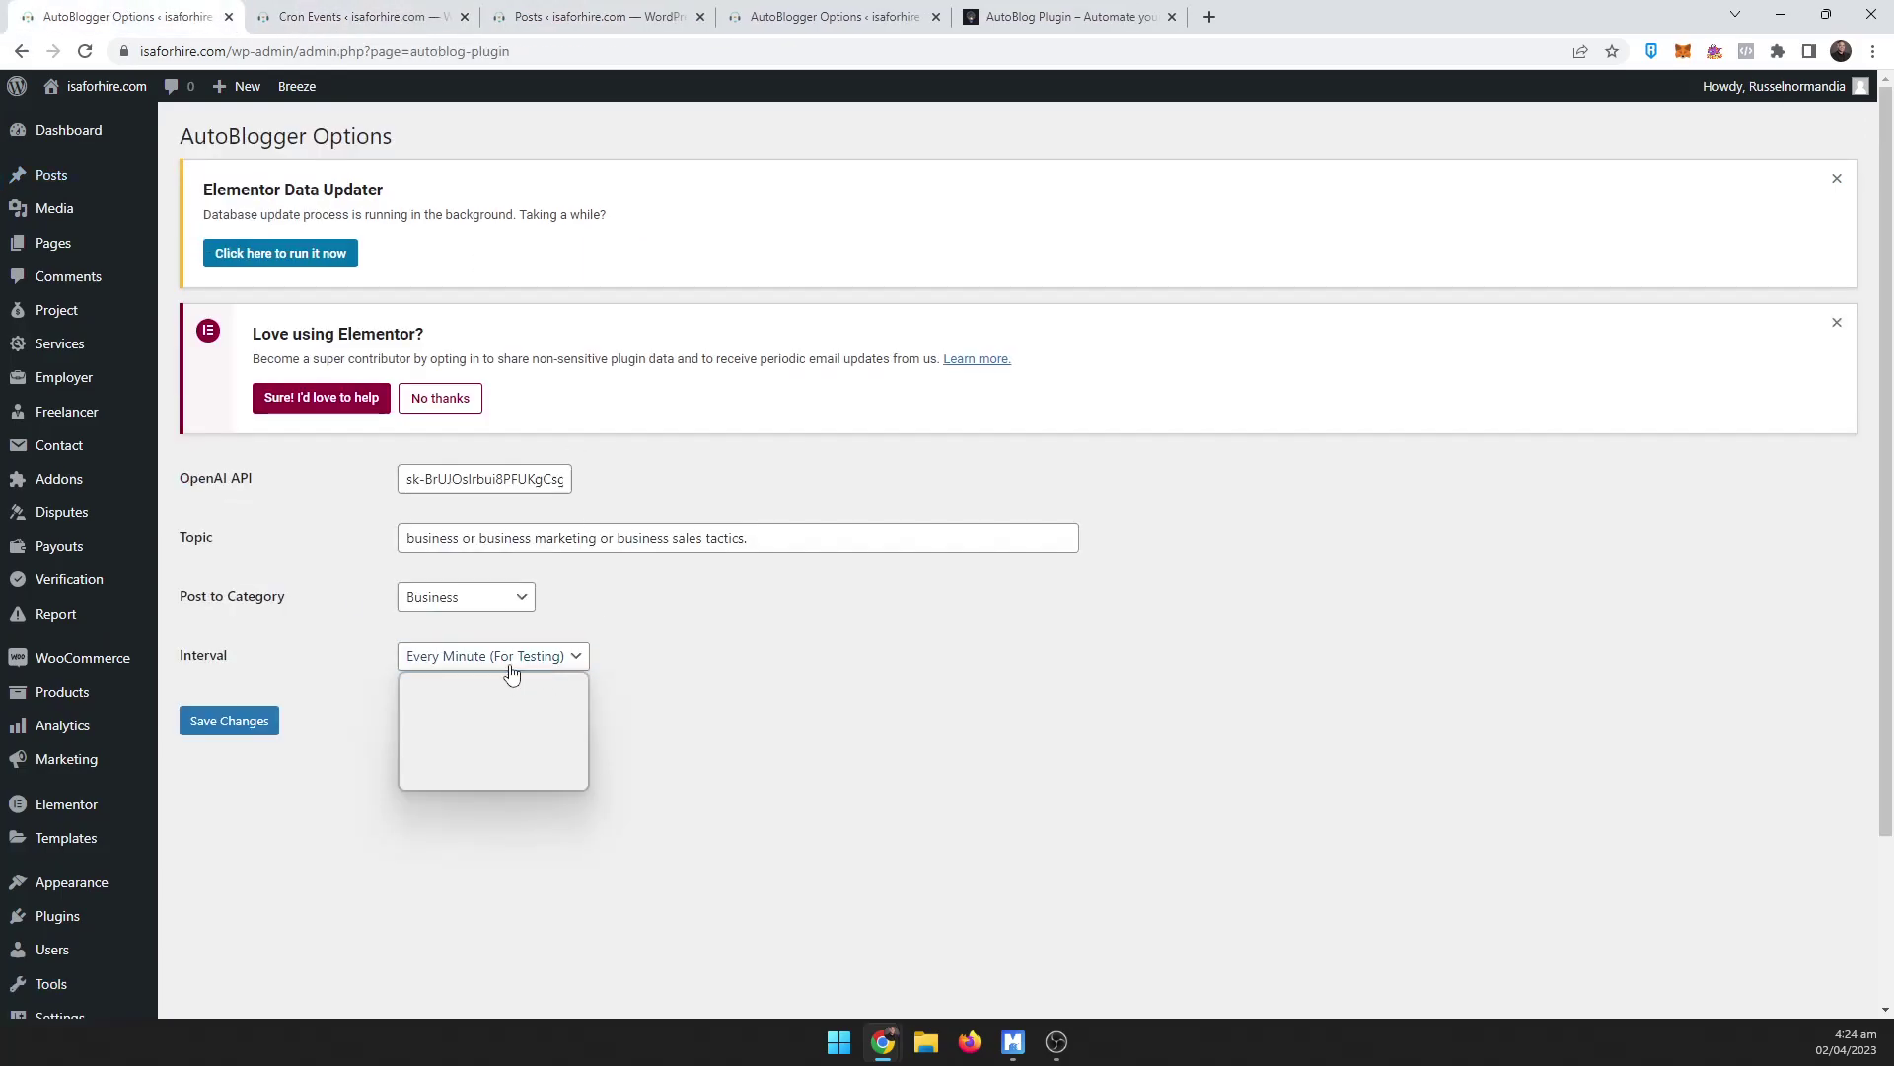
click(448, 708)
click(261, 721)
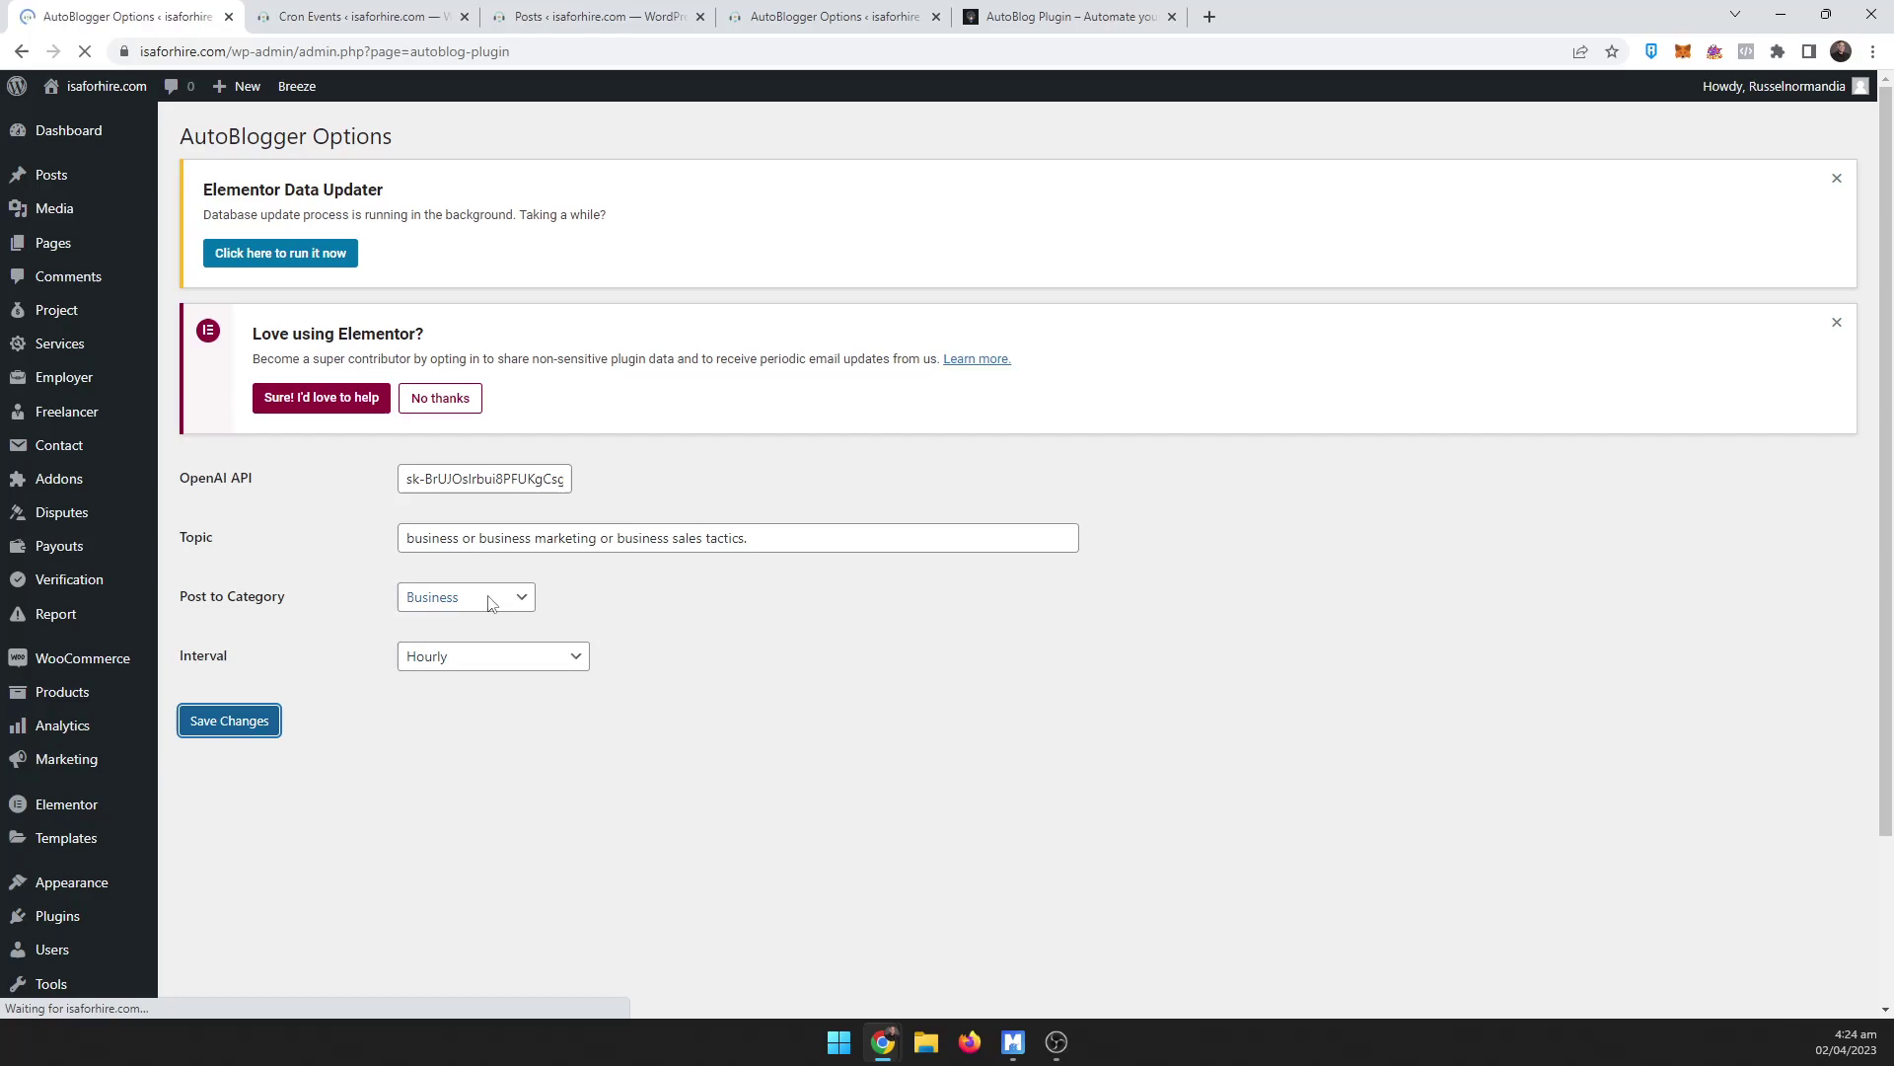
Step: Reload Cron Events and confirm the generator event recurs Once Hourly
click(334, 17)
scroll(430, 302, down, 1)
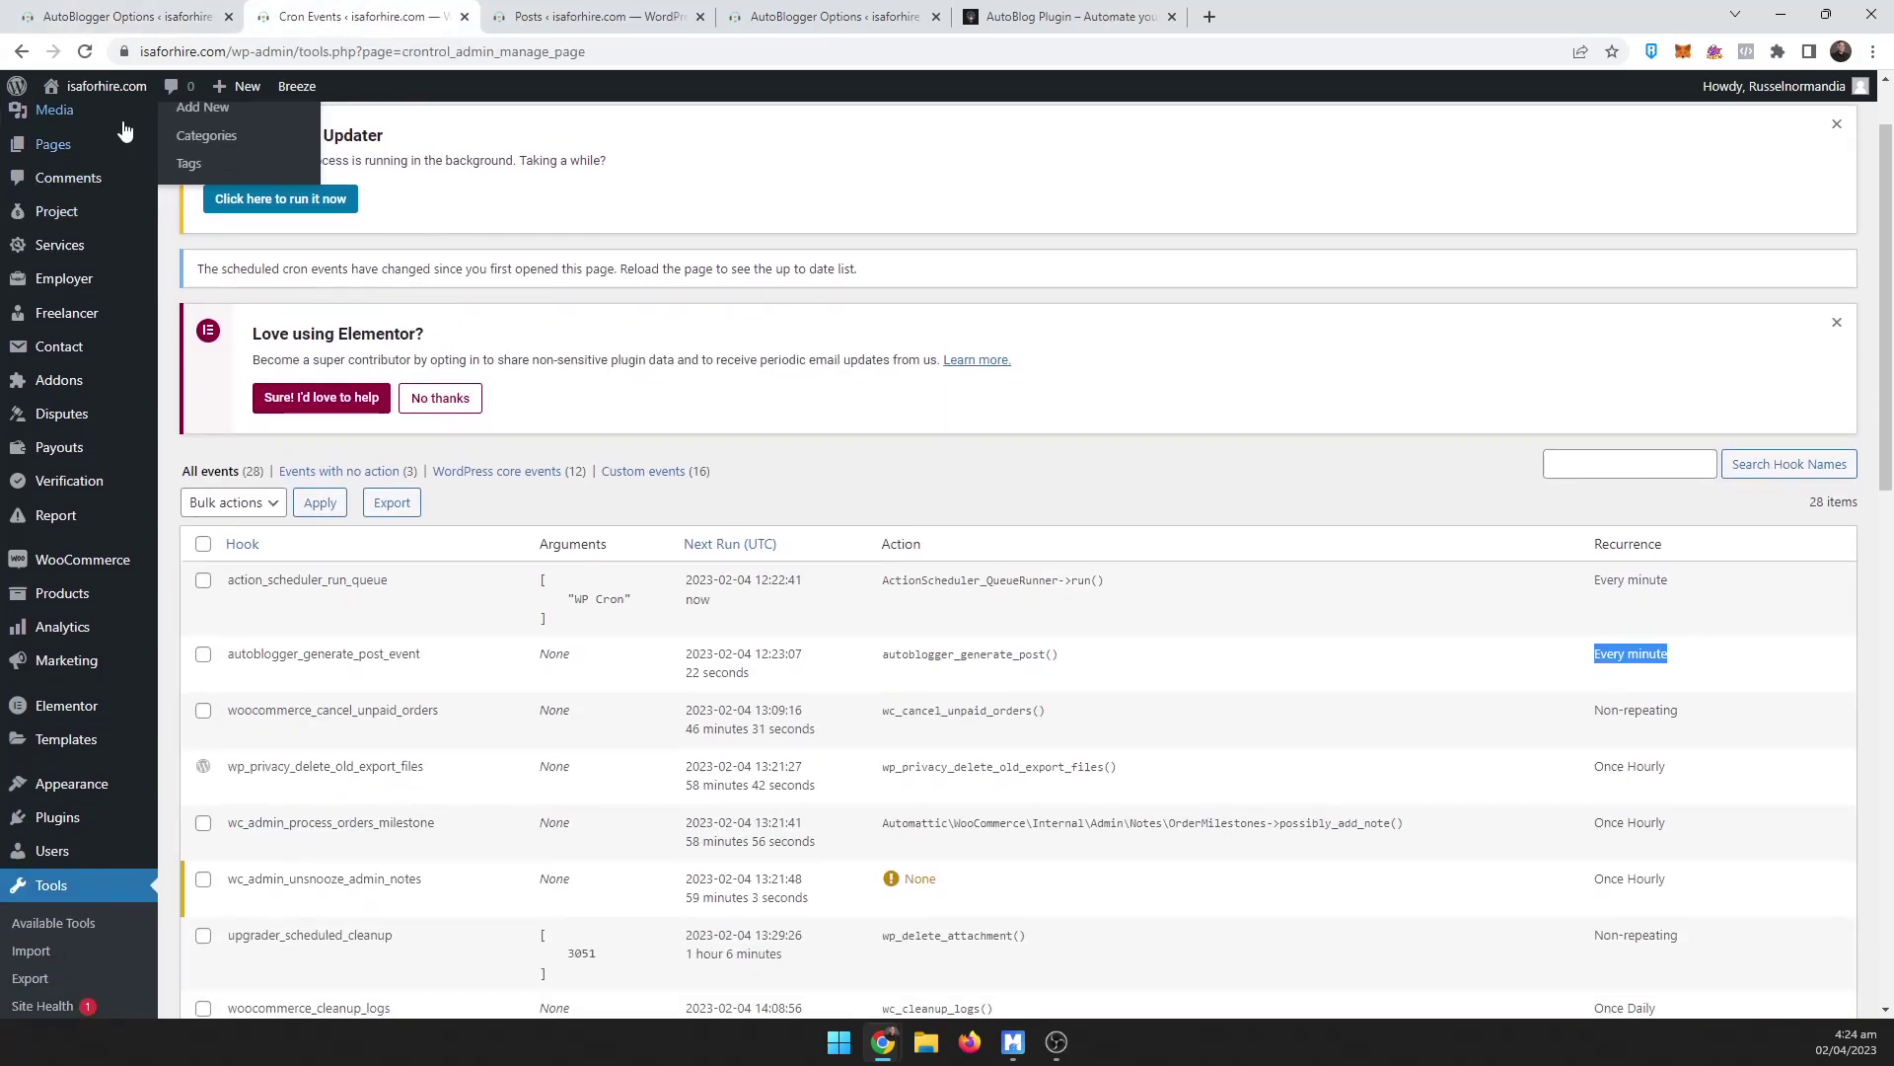
click(84, 51)
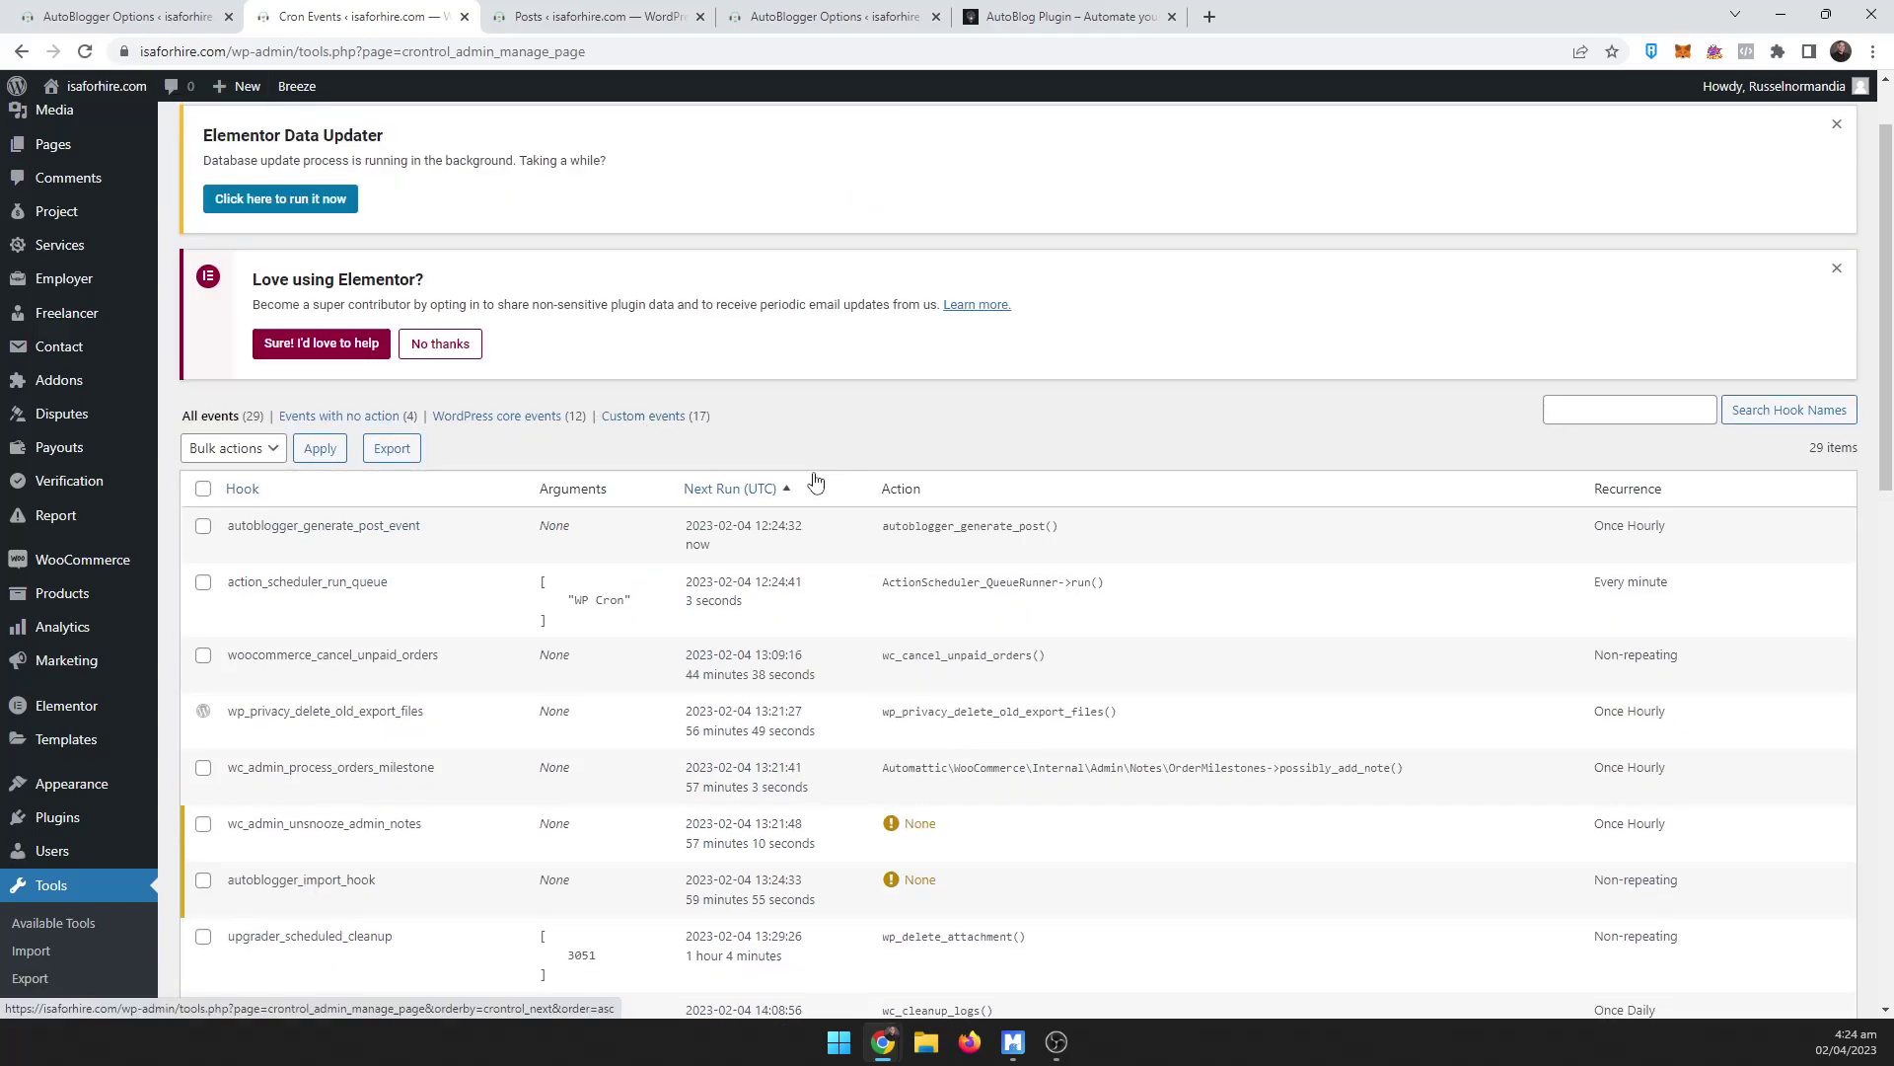
mouse_move(888, 535)
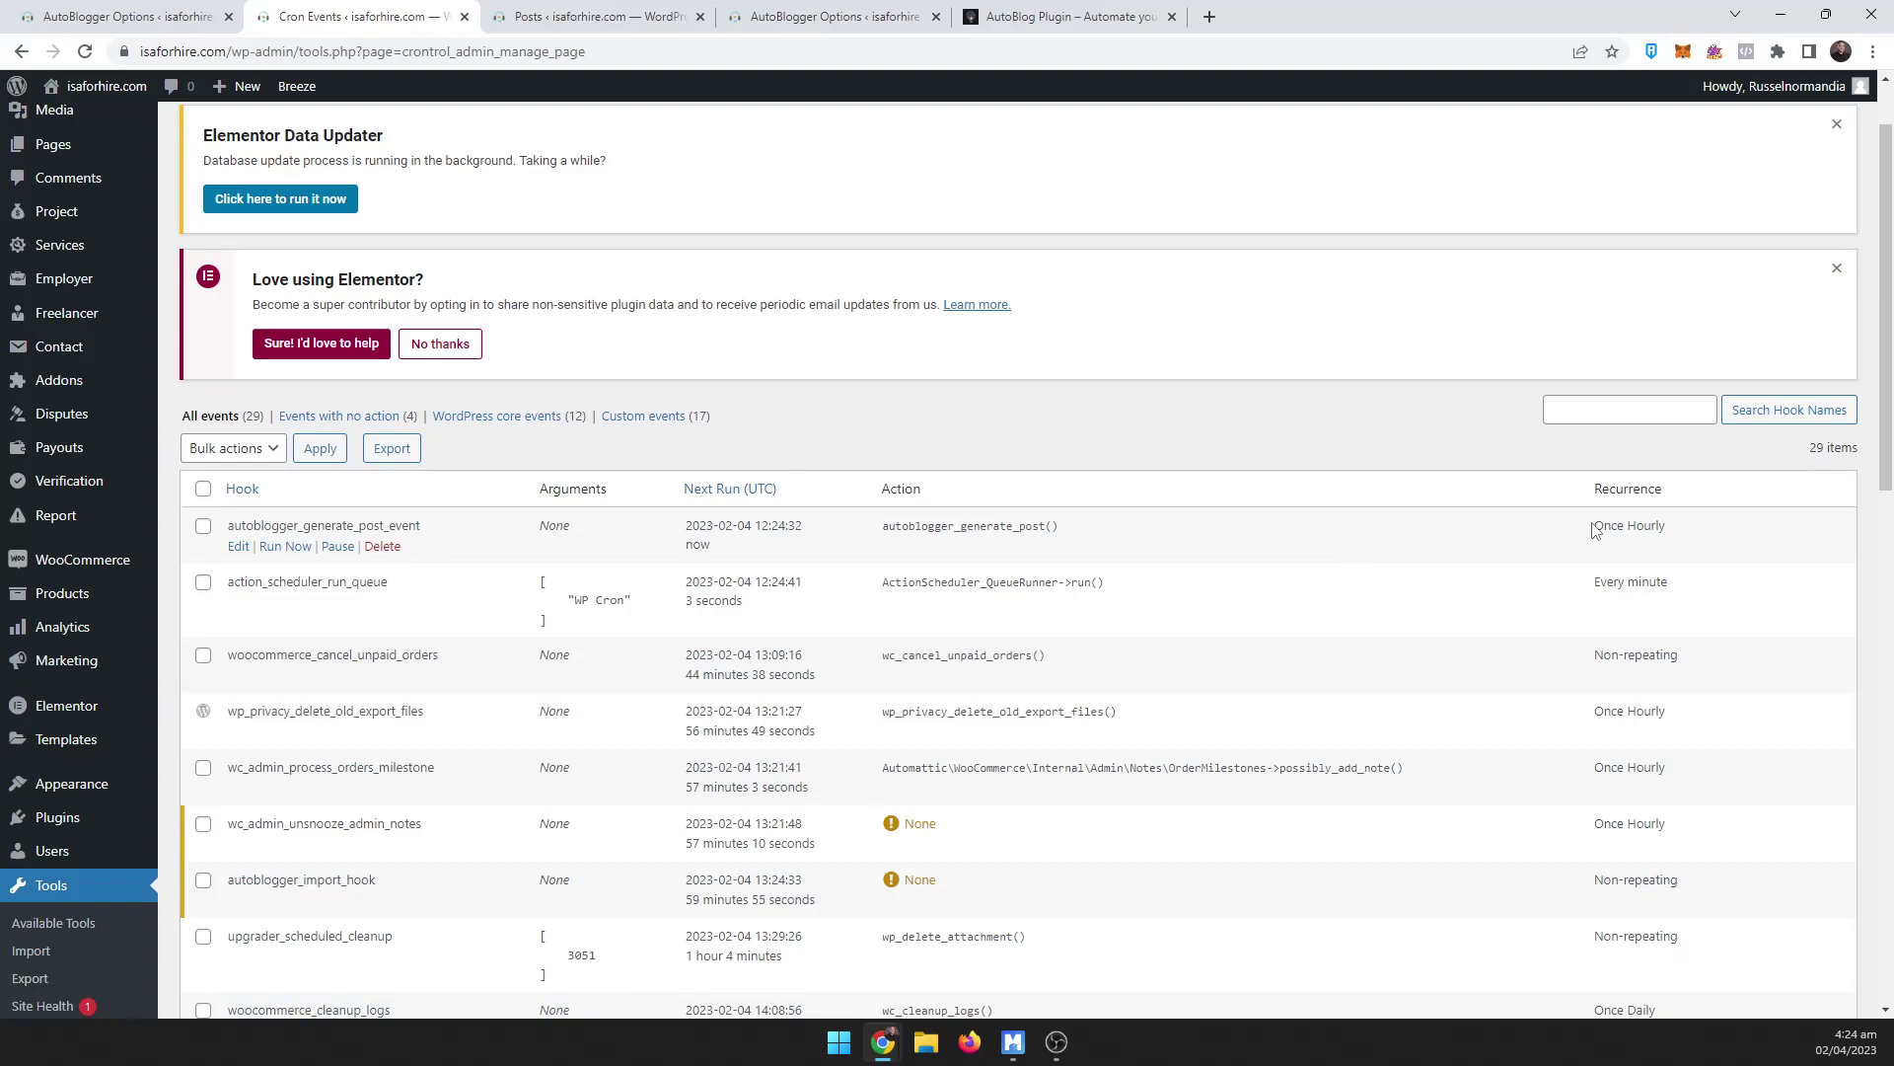
drag(1595, 531, 1681, 535)
Step: Change the AutoBlogger interval to Every 3 Hours and save
click(126, 17)
scroll(488, 504, down, 1)
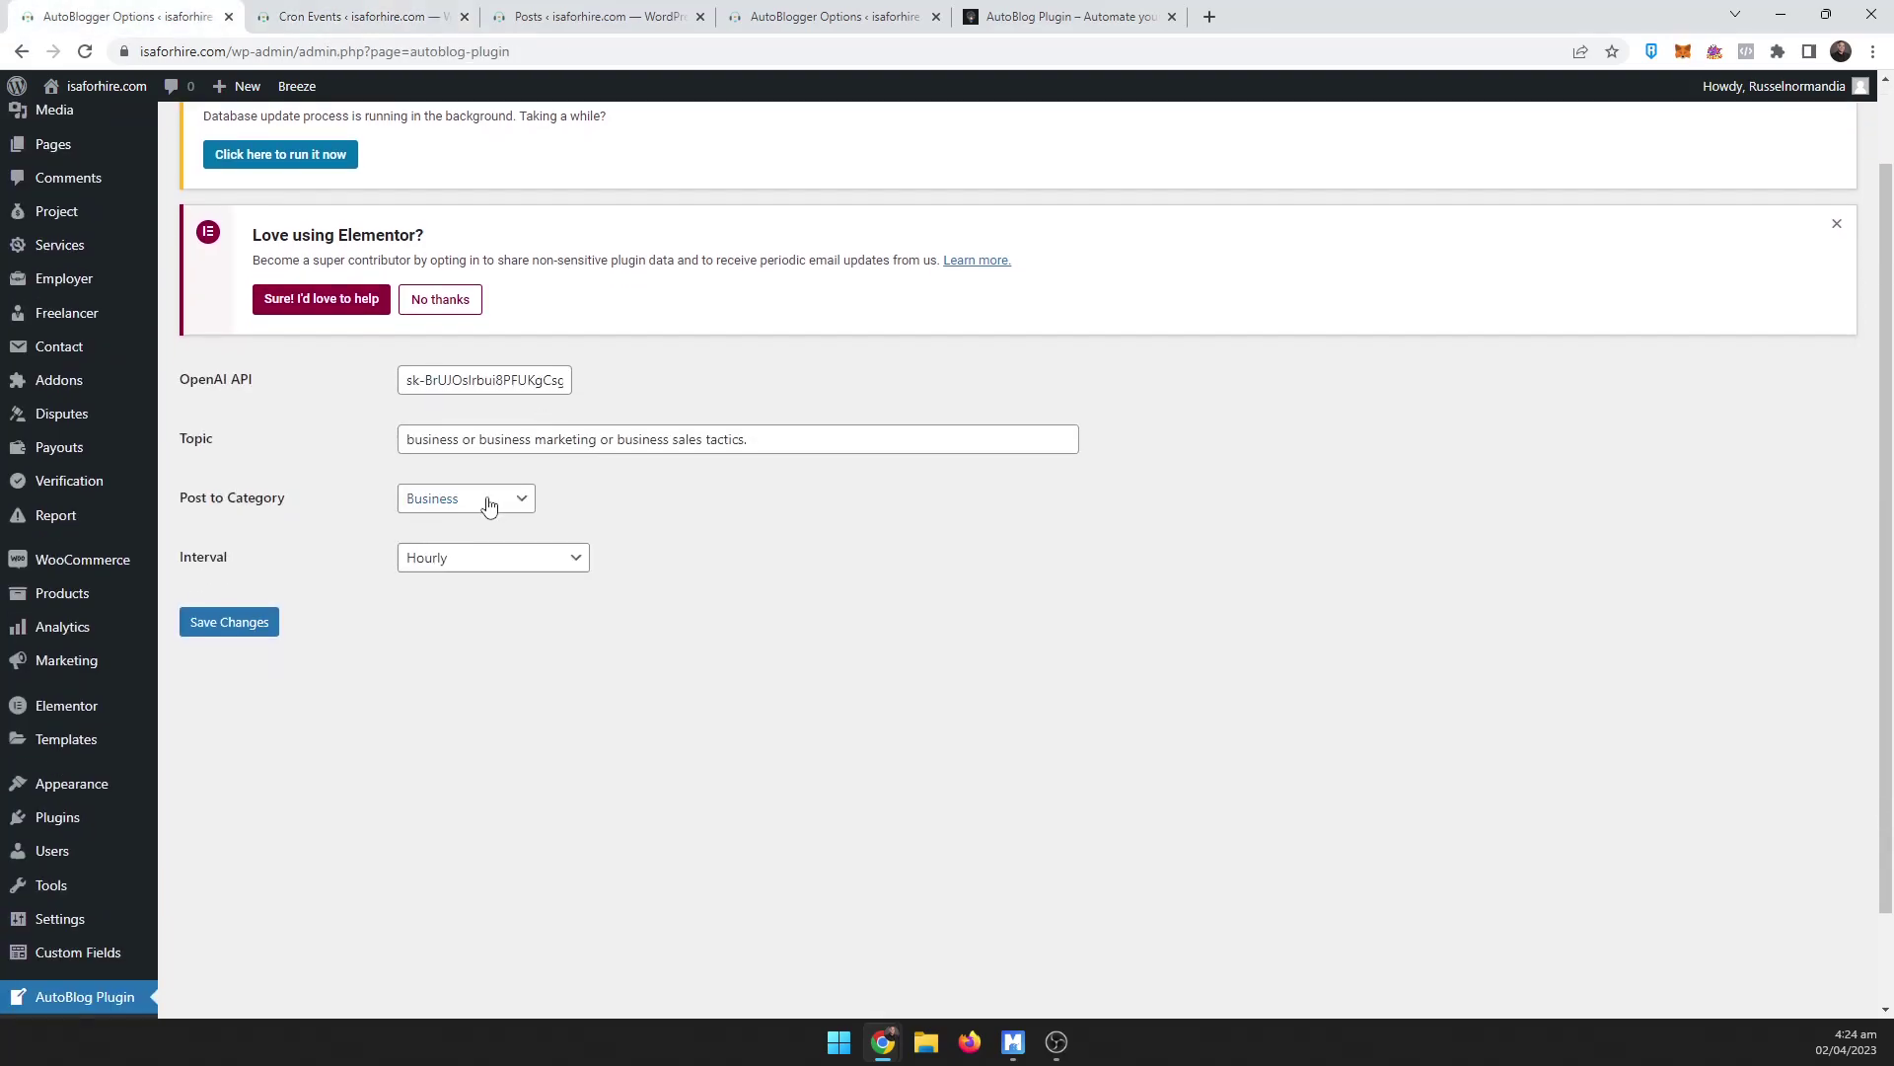
click(478, 558)
click(448, 623)
click(266, 628)
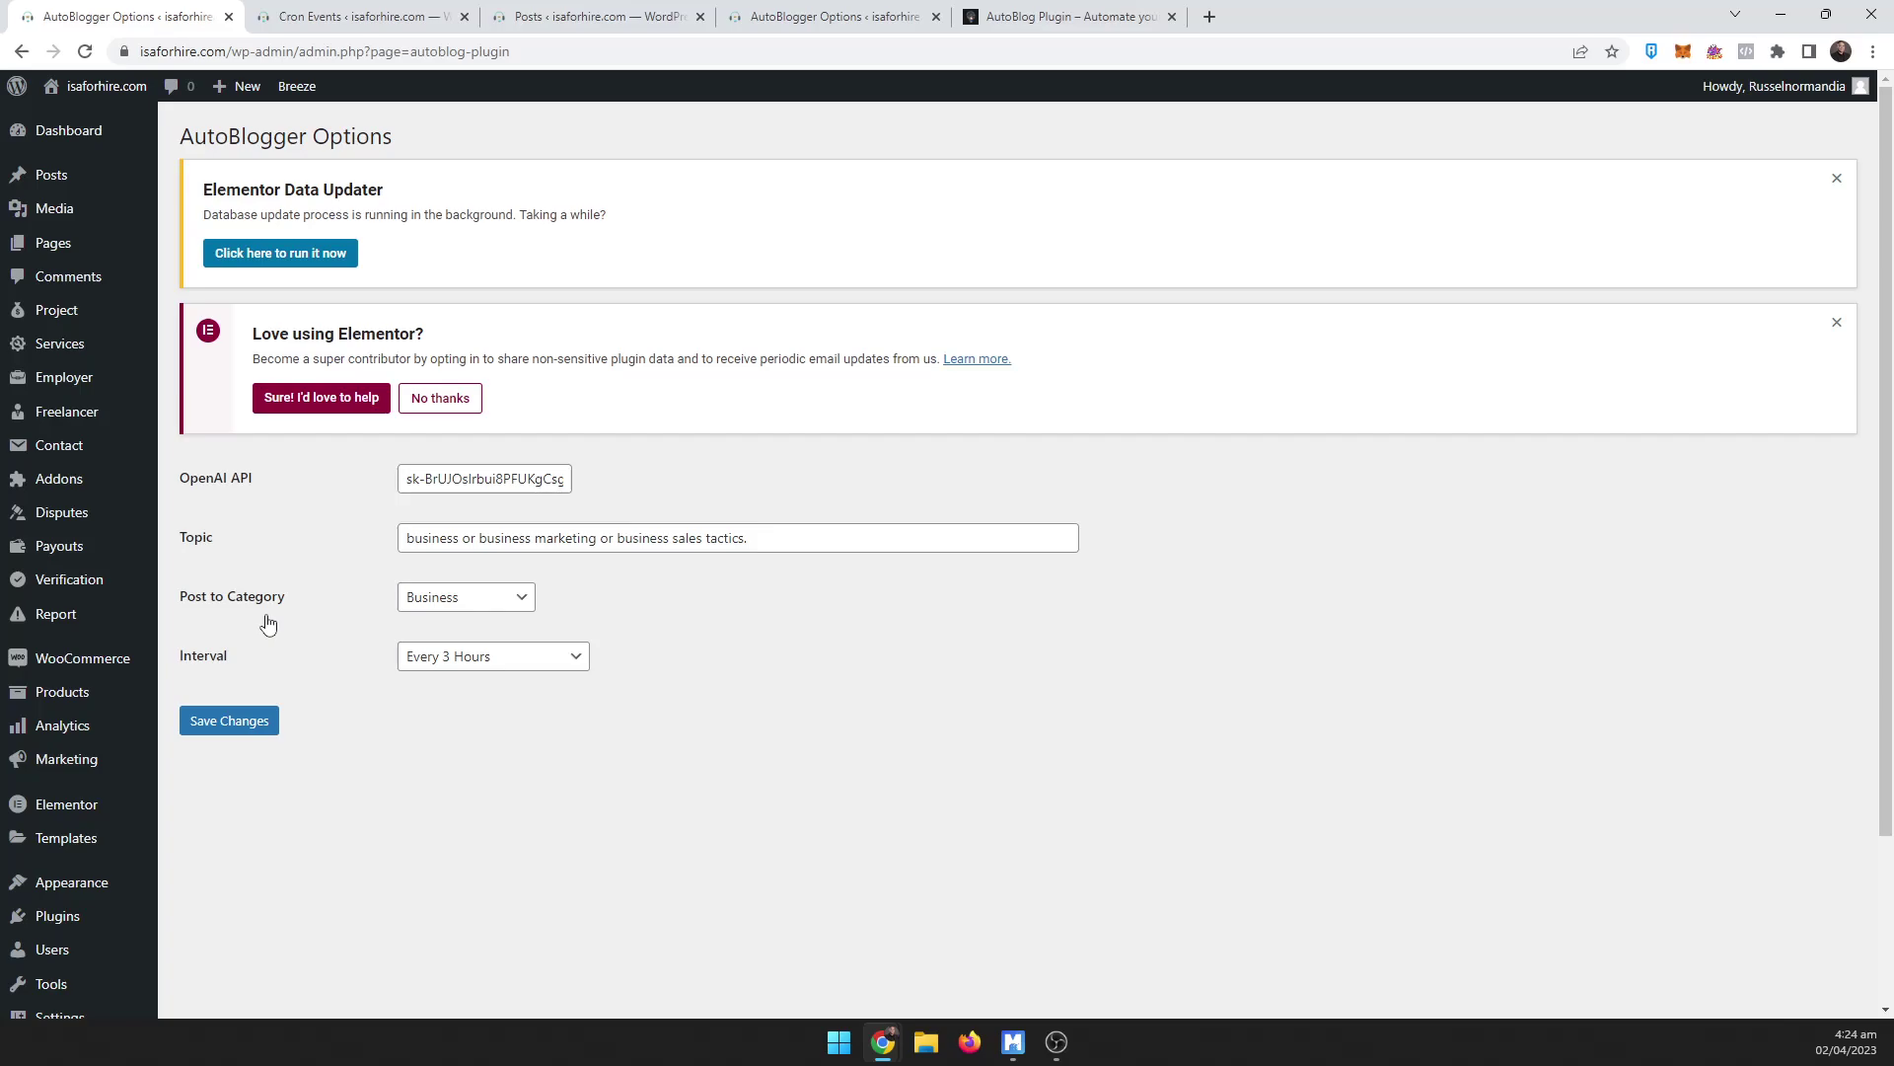
Step: Reload Cron Events and re-save the AutoBlogger interval as Every 3 Hours
click(350, 12)
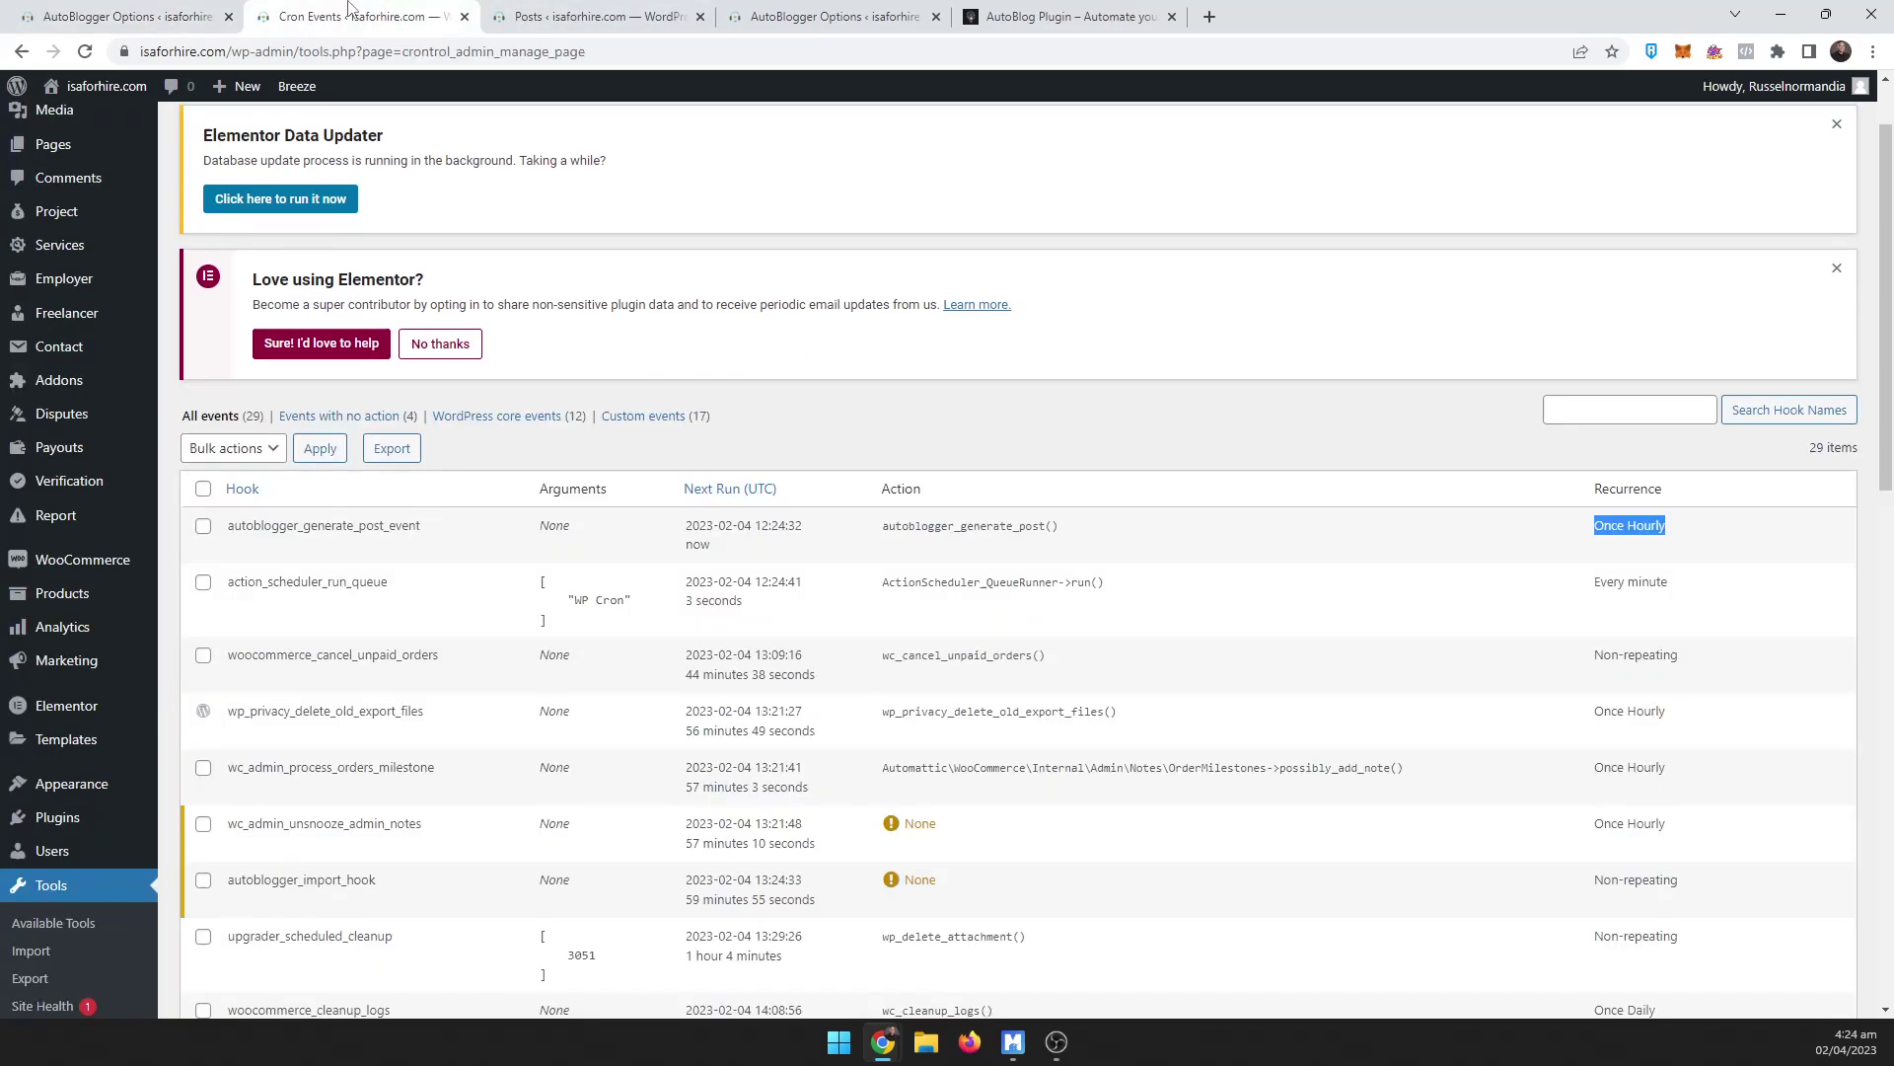
click(85, 52)
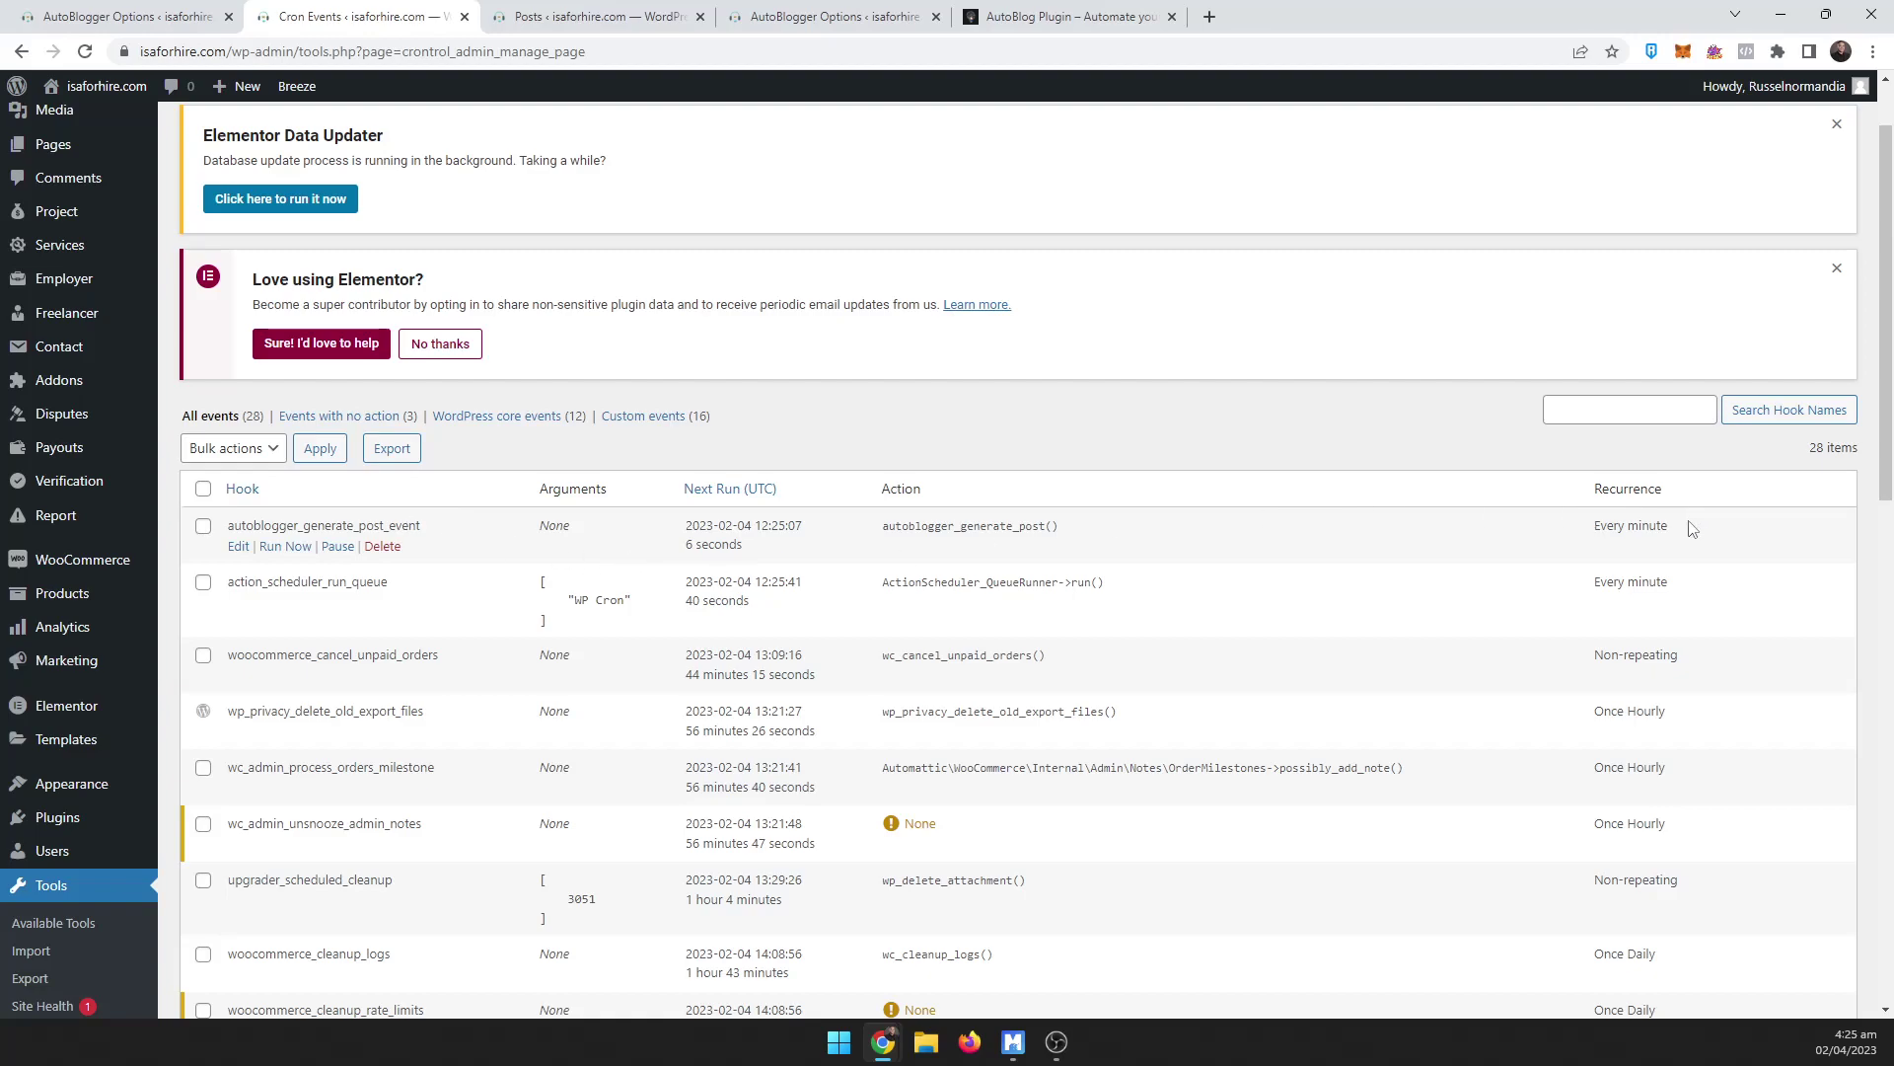
click(126, 16)
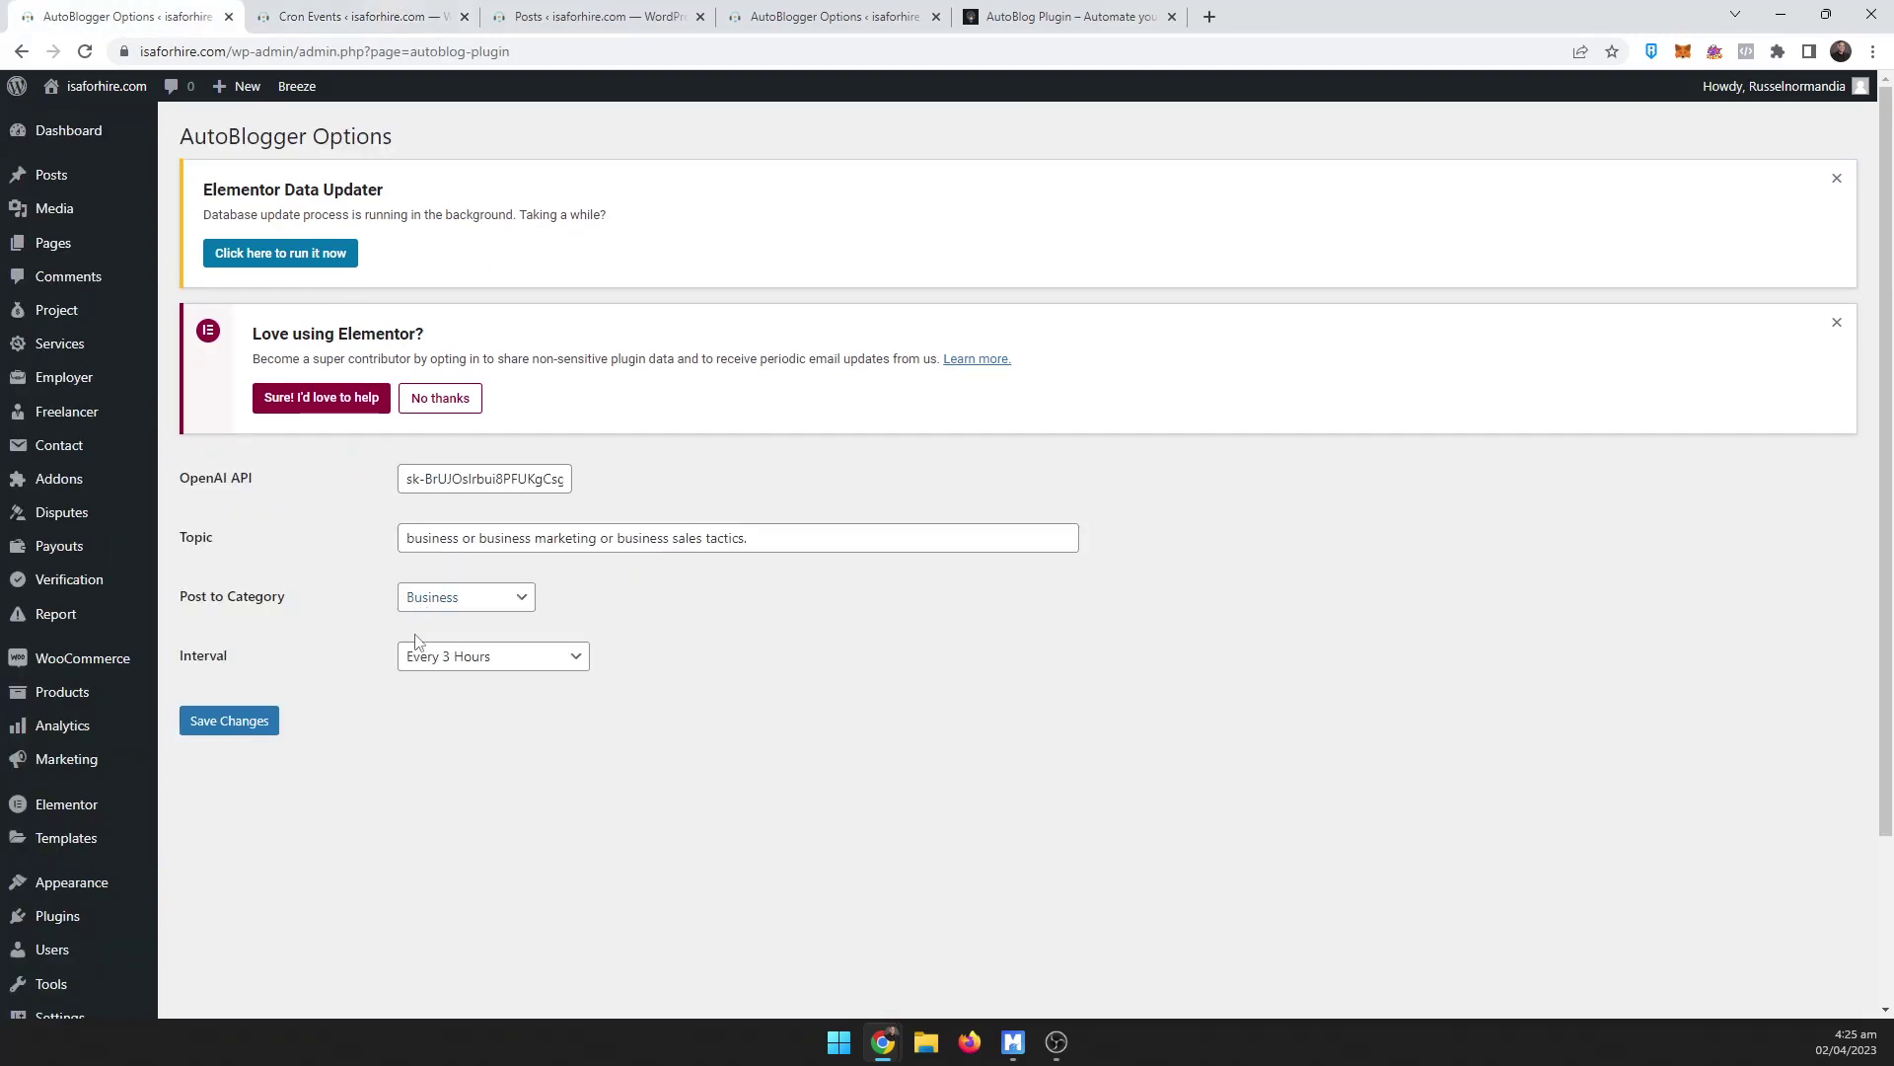
click(441, 661)
click(263, 721)
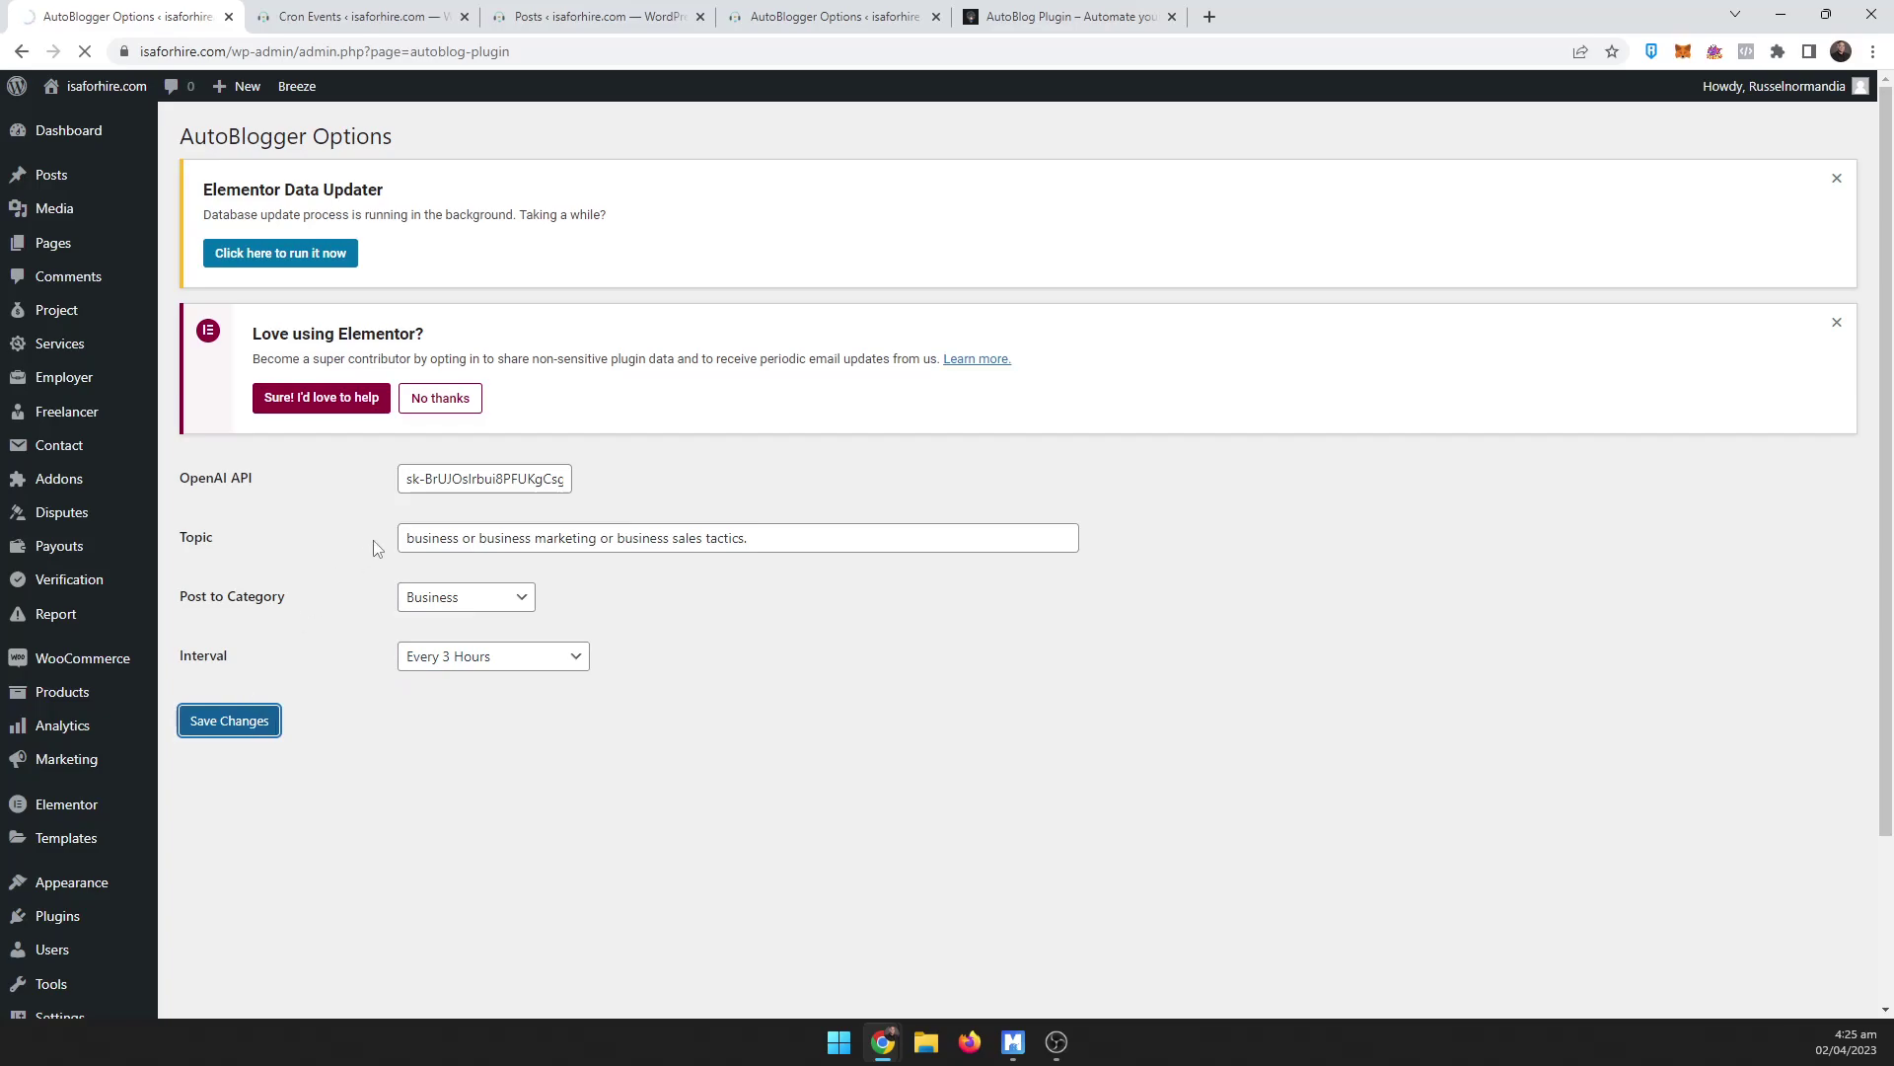
Step: Refresh Posts to reveal the 12:24 pm 31st post, then reload Cron Events
click(536, 12)
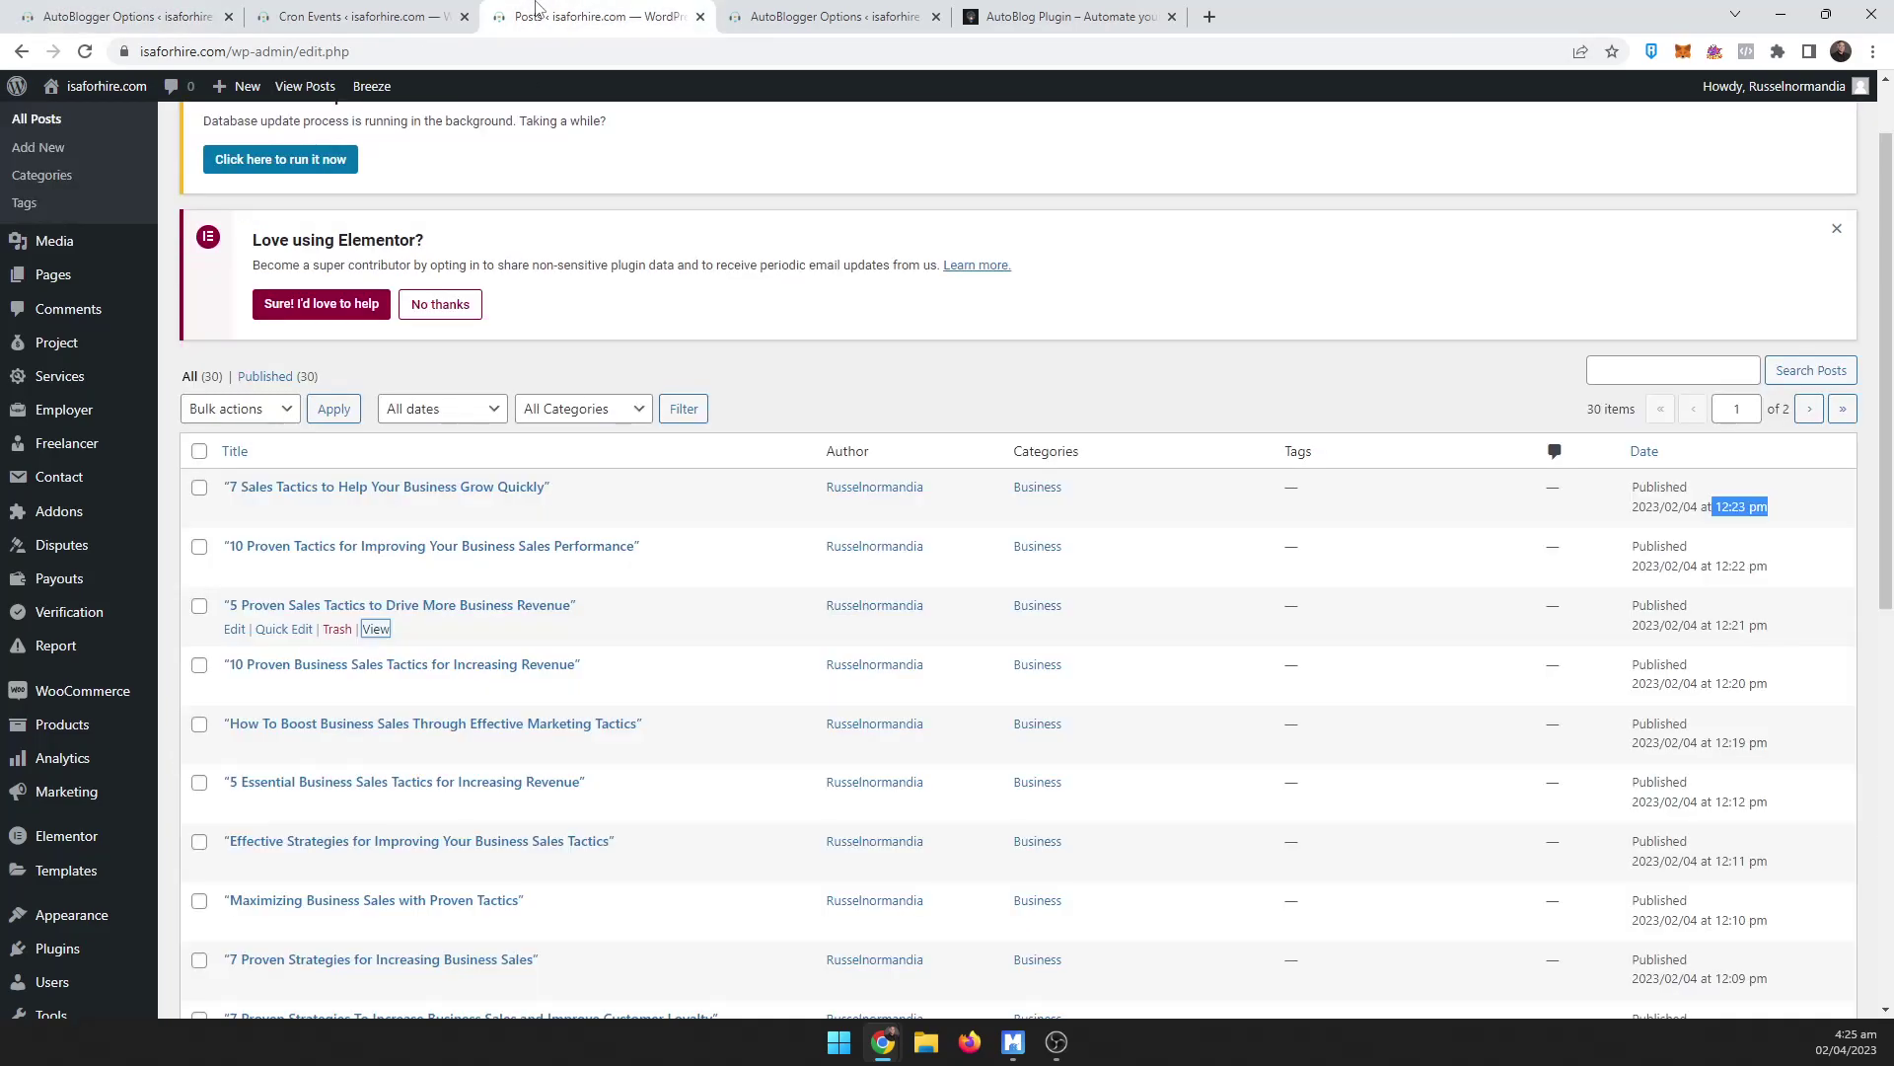
click(85, 53)
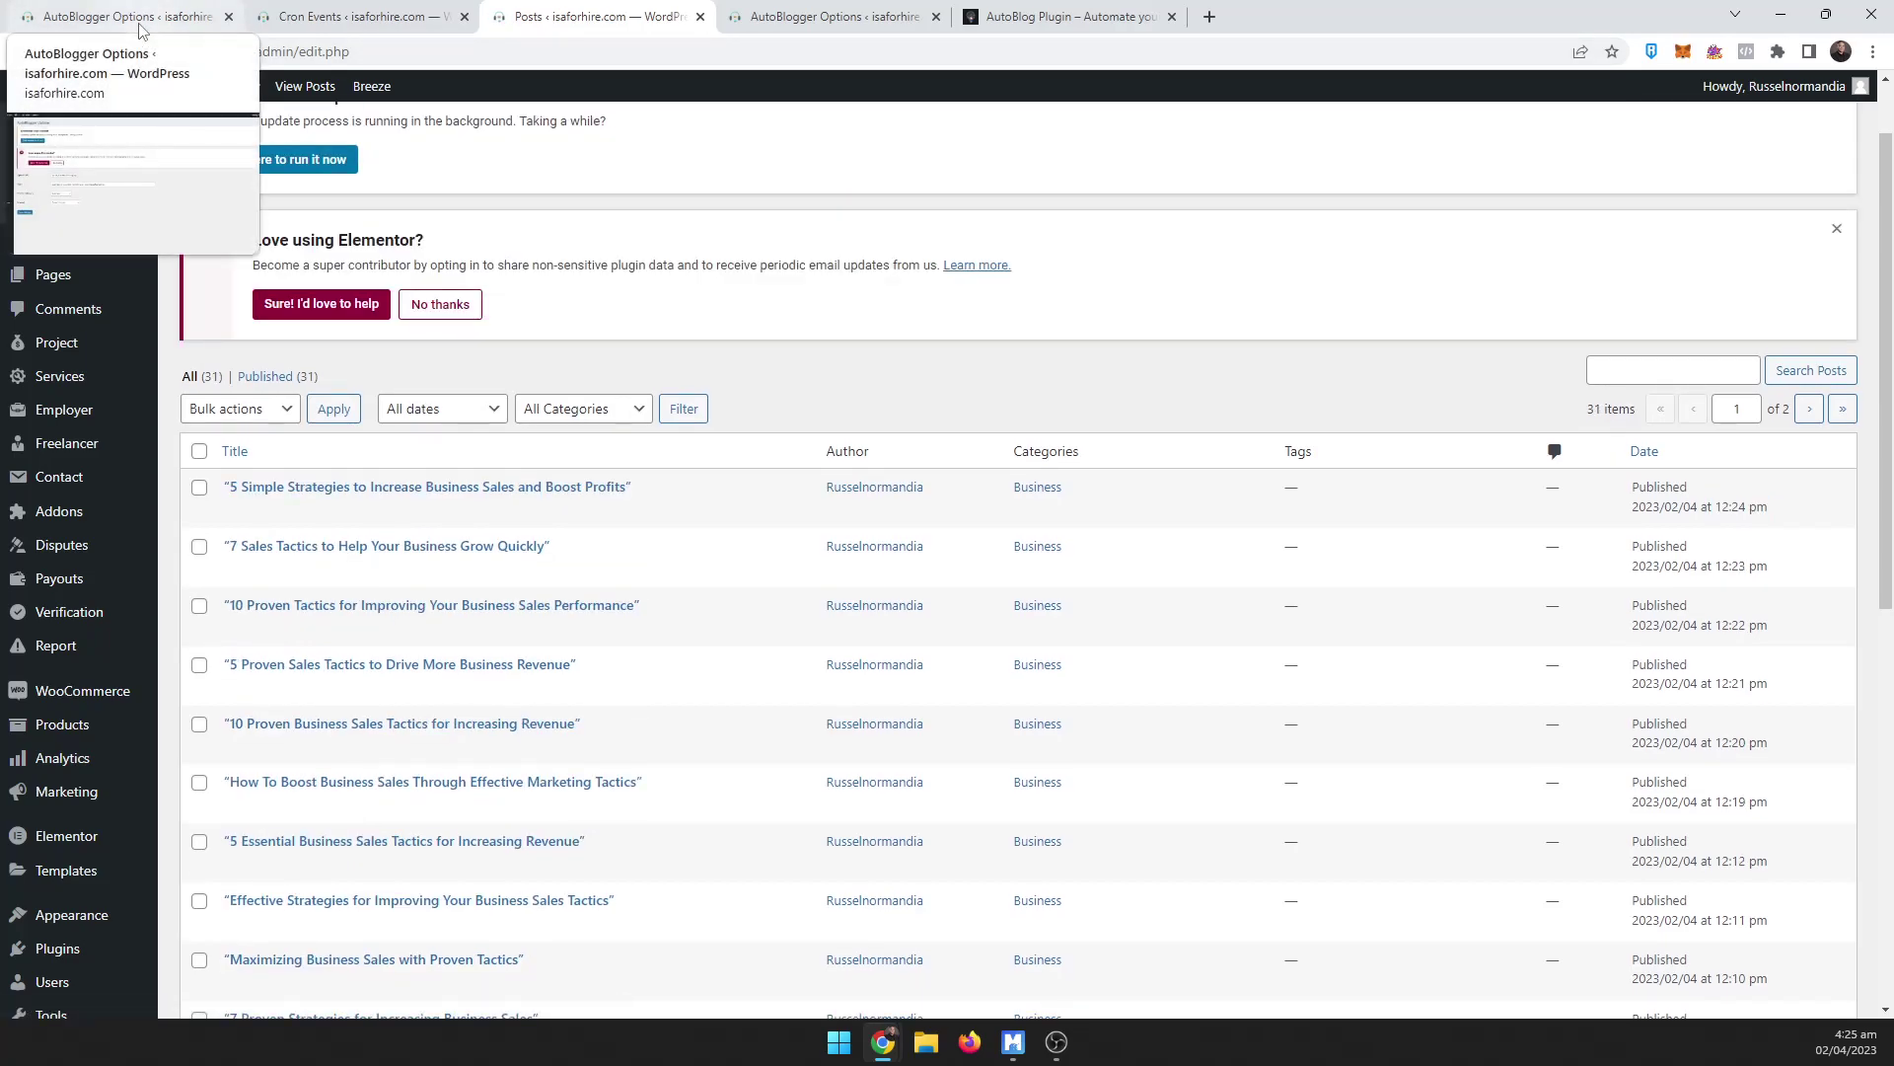
click(355, 16)
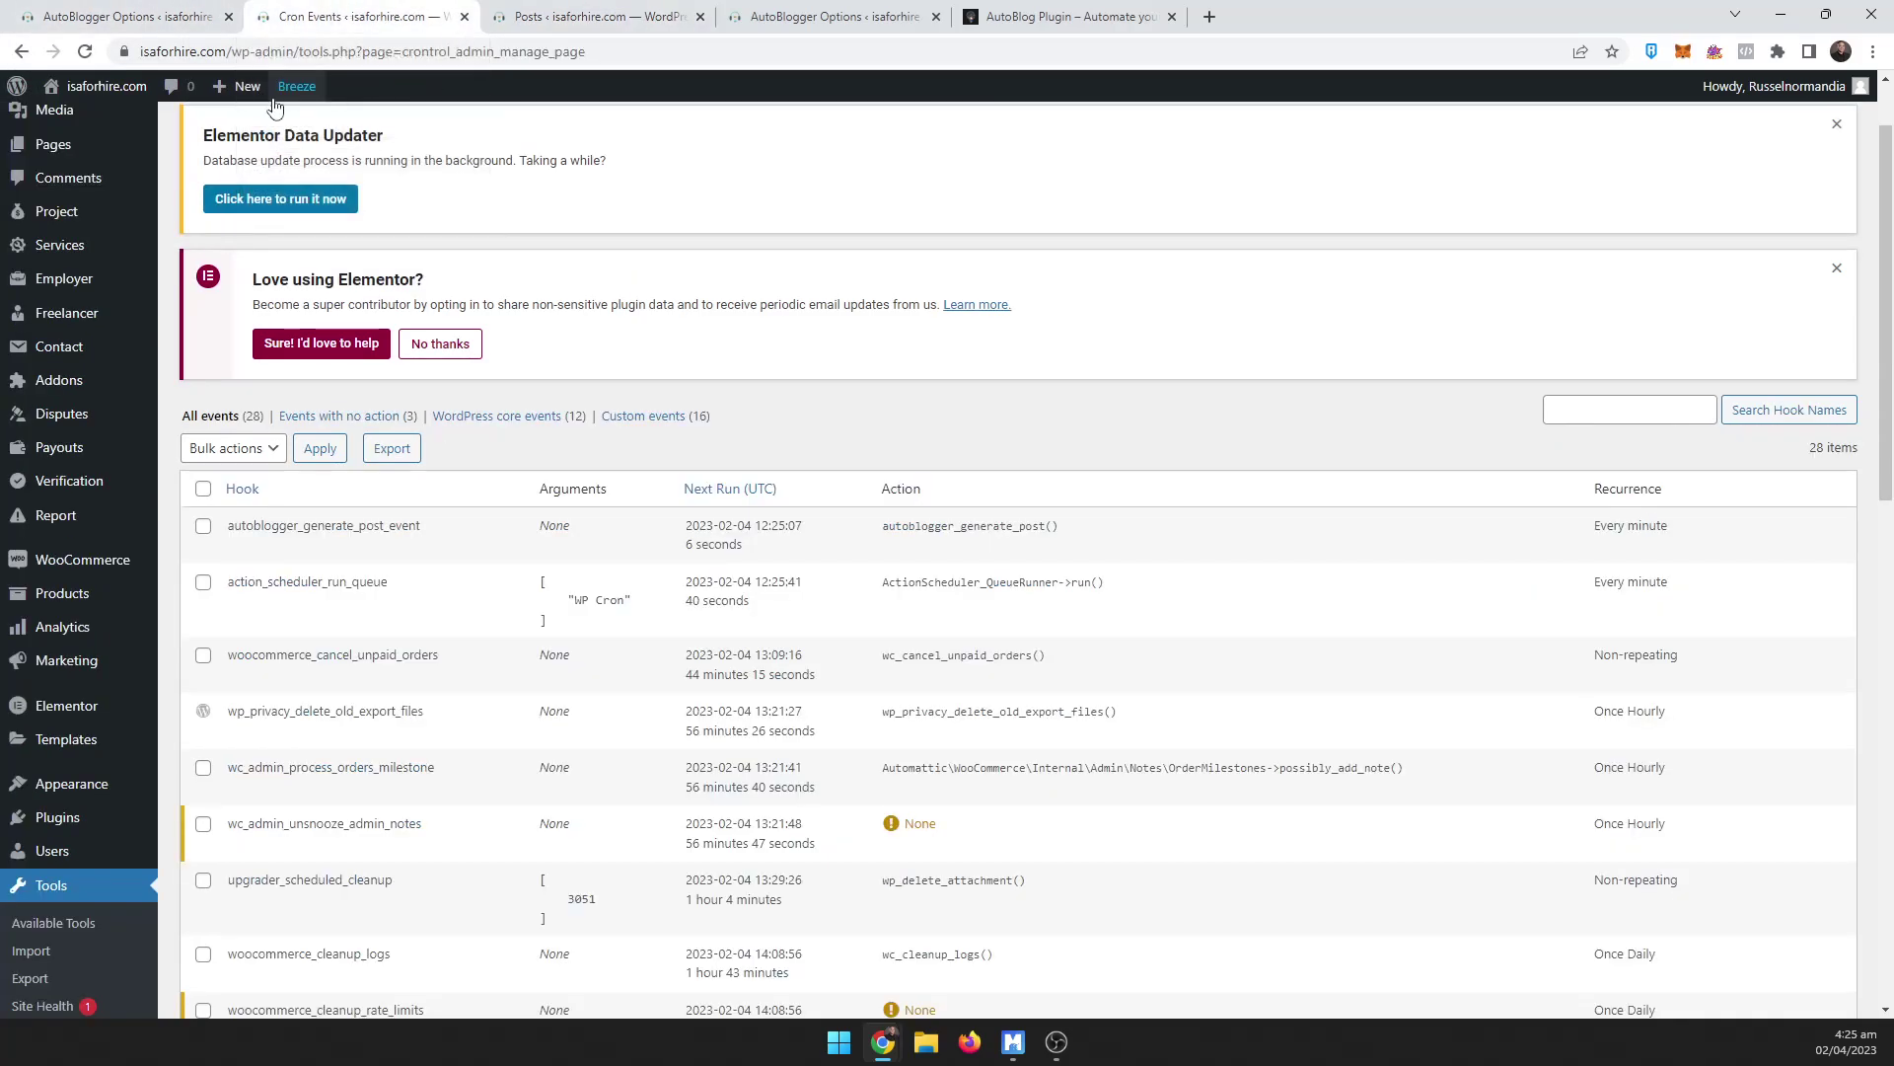
click(89, 53)
click(119, 16)
click(378, 16)
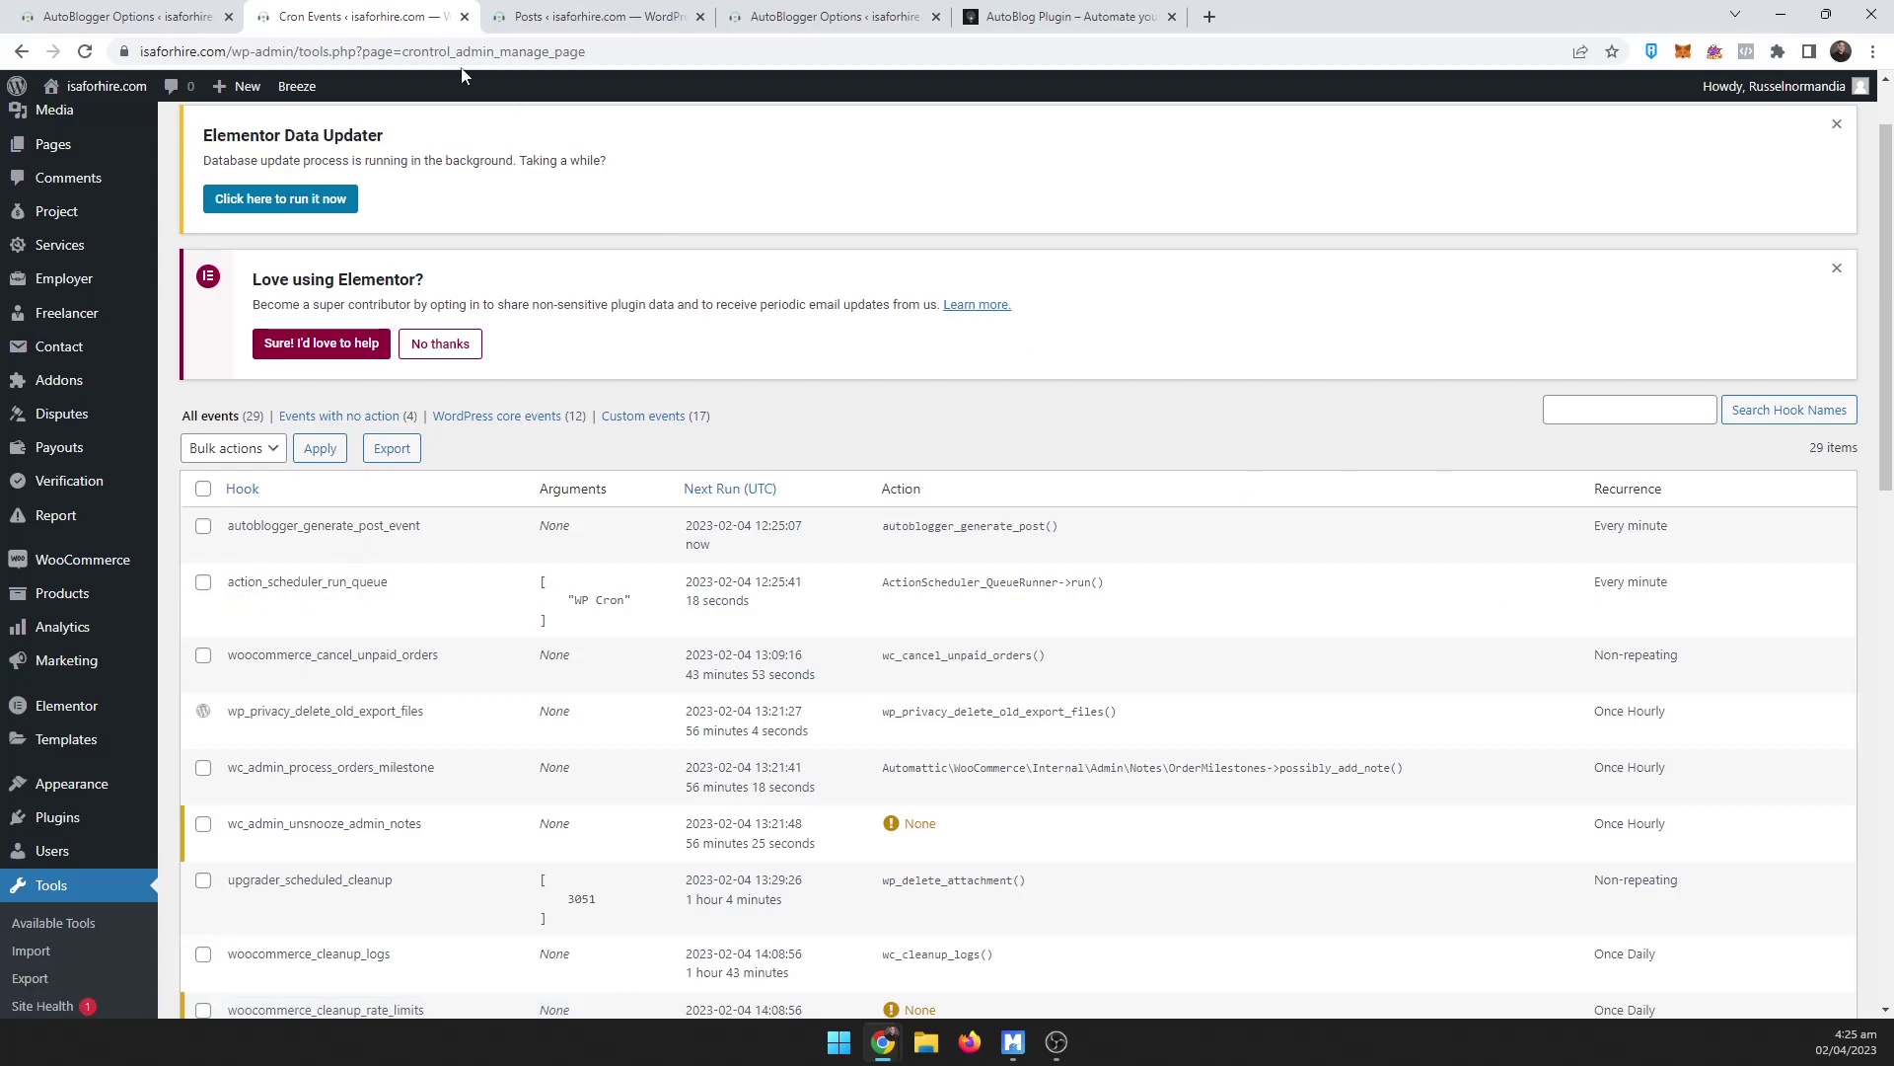
click(207, 15)
Step: Save the interval as Every 12 Hours and check the autoblogger event in Cron Events
click(458, 656)
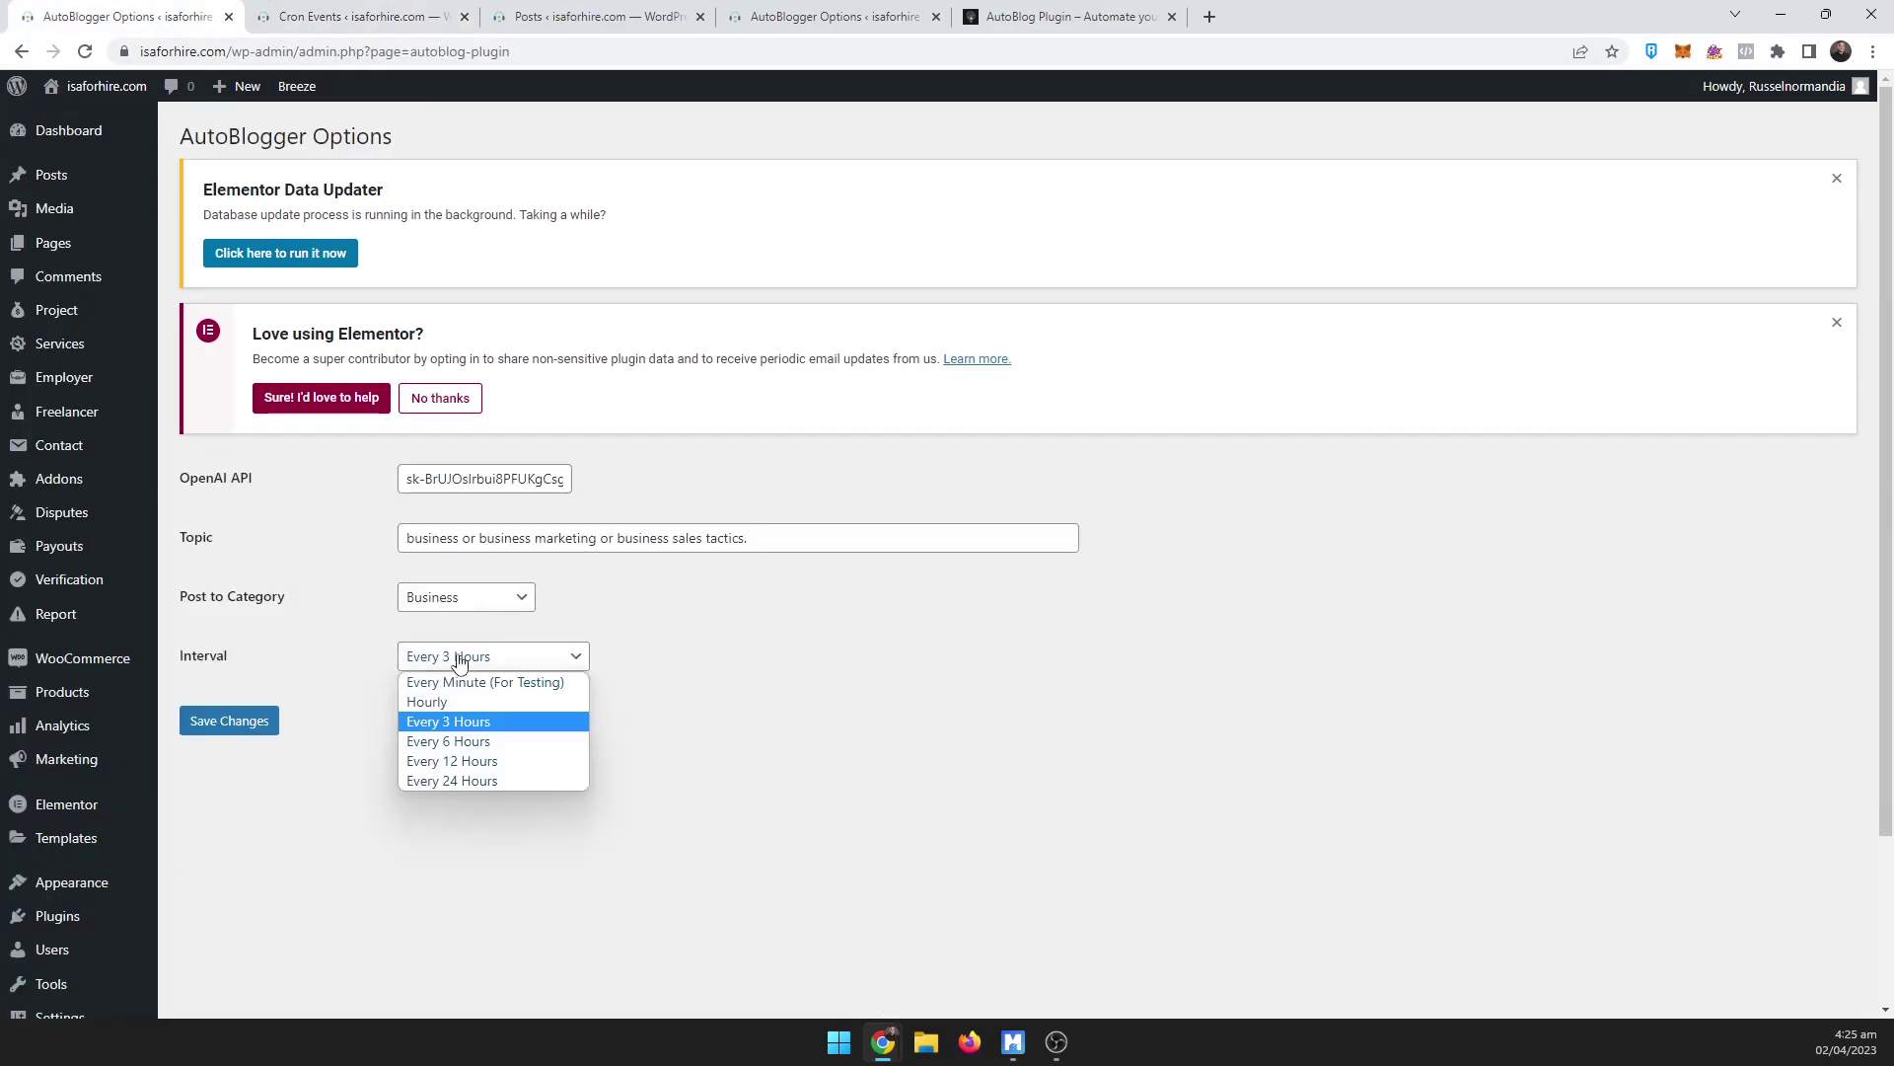
click(464, 753)
click(260, 724)
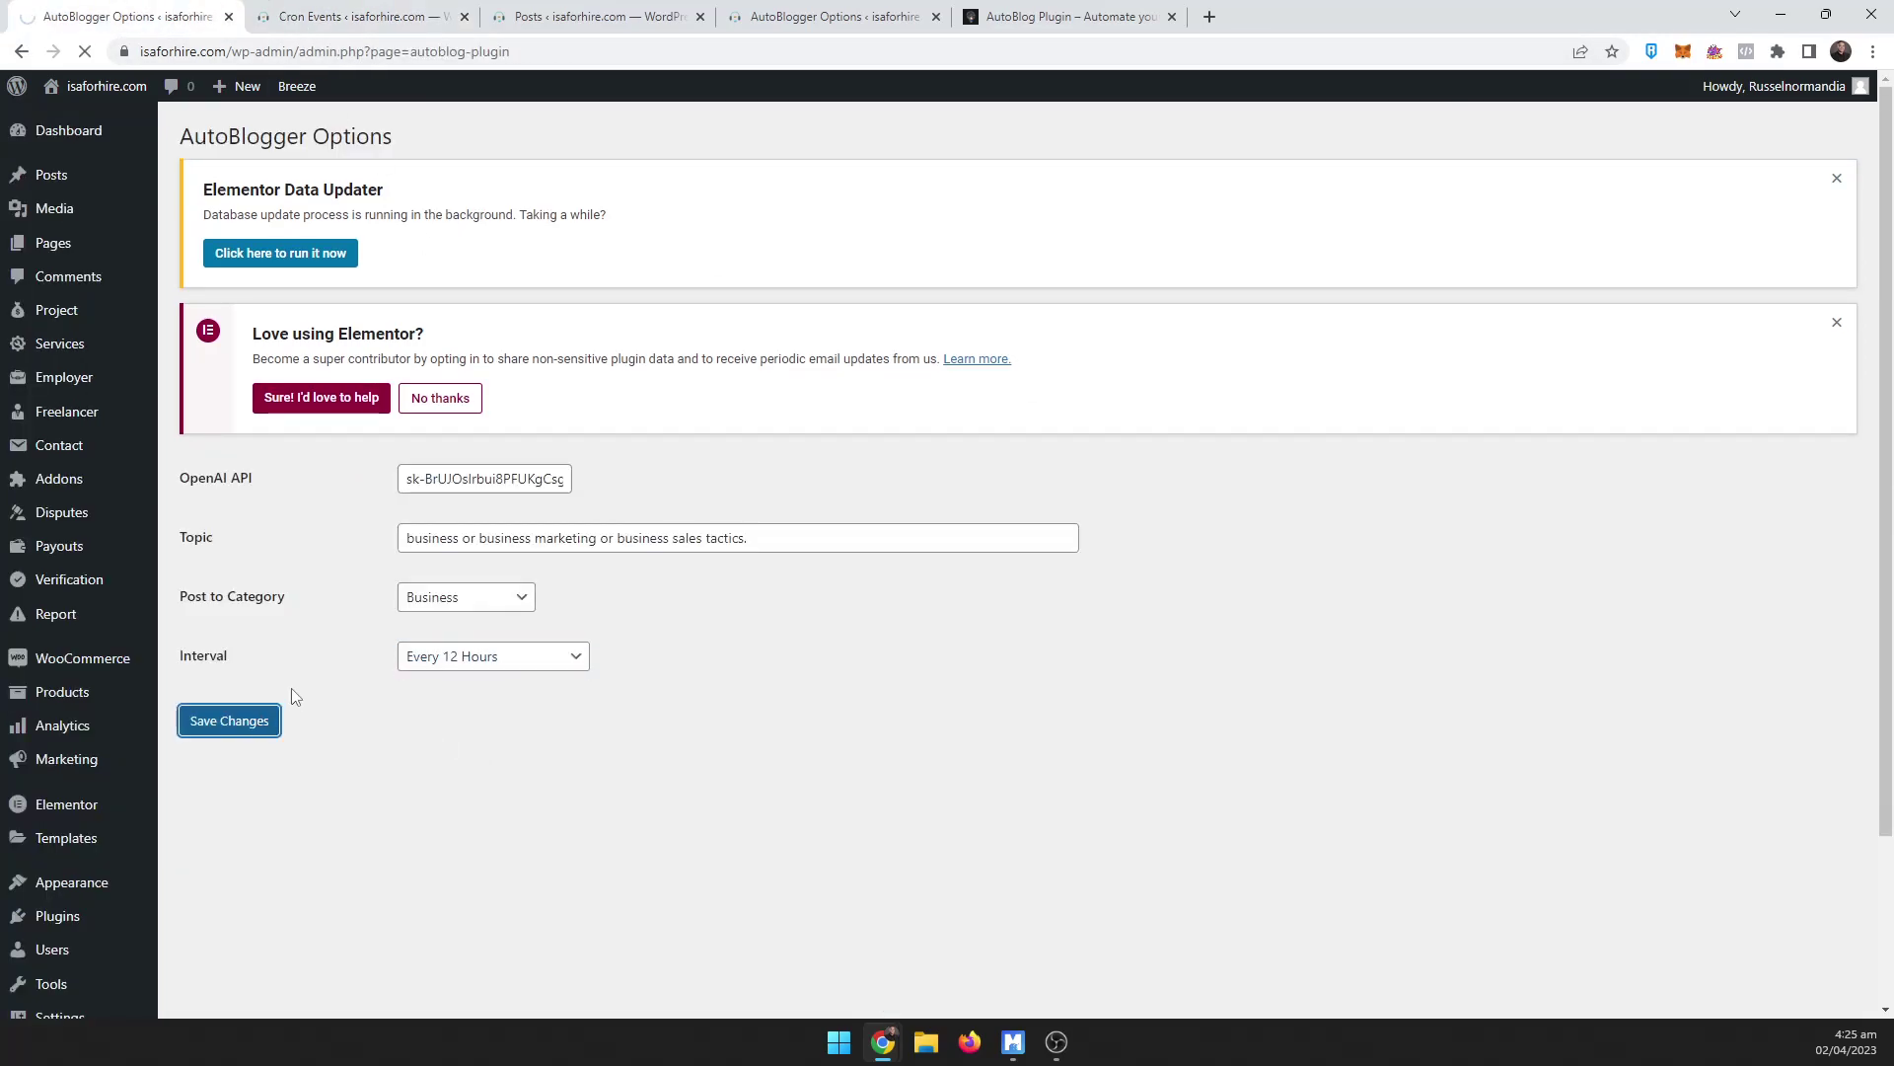
click(301, 15)
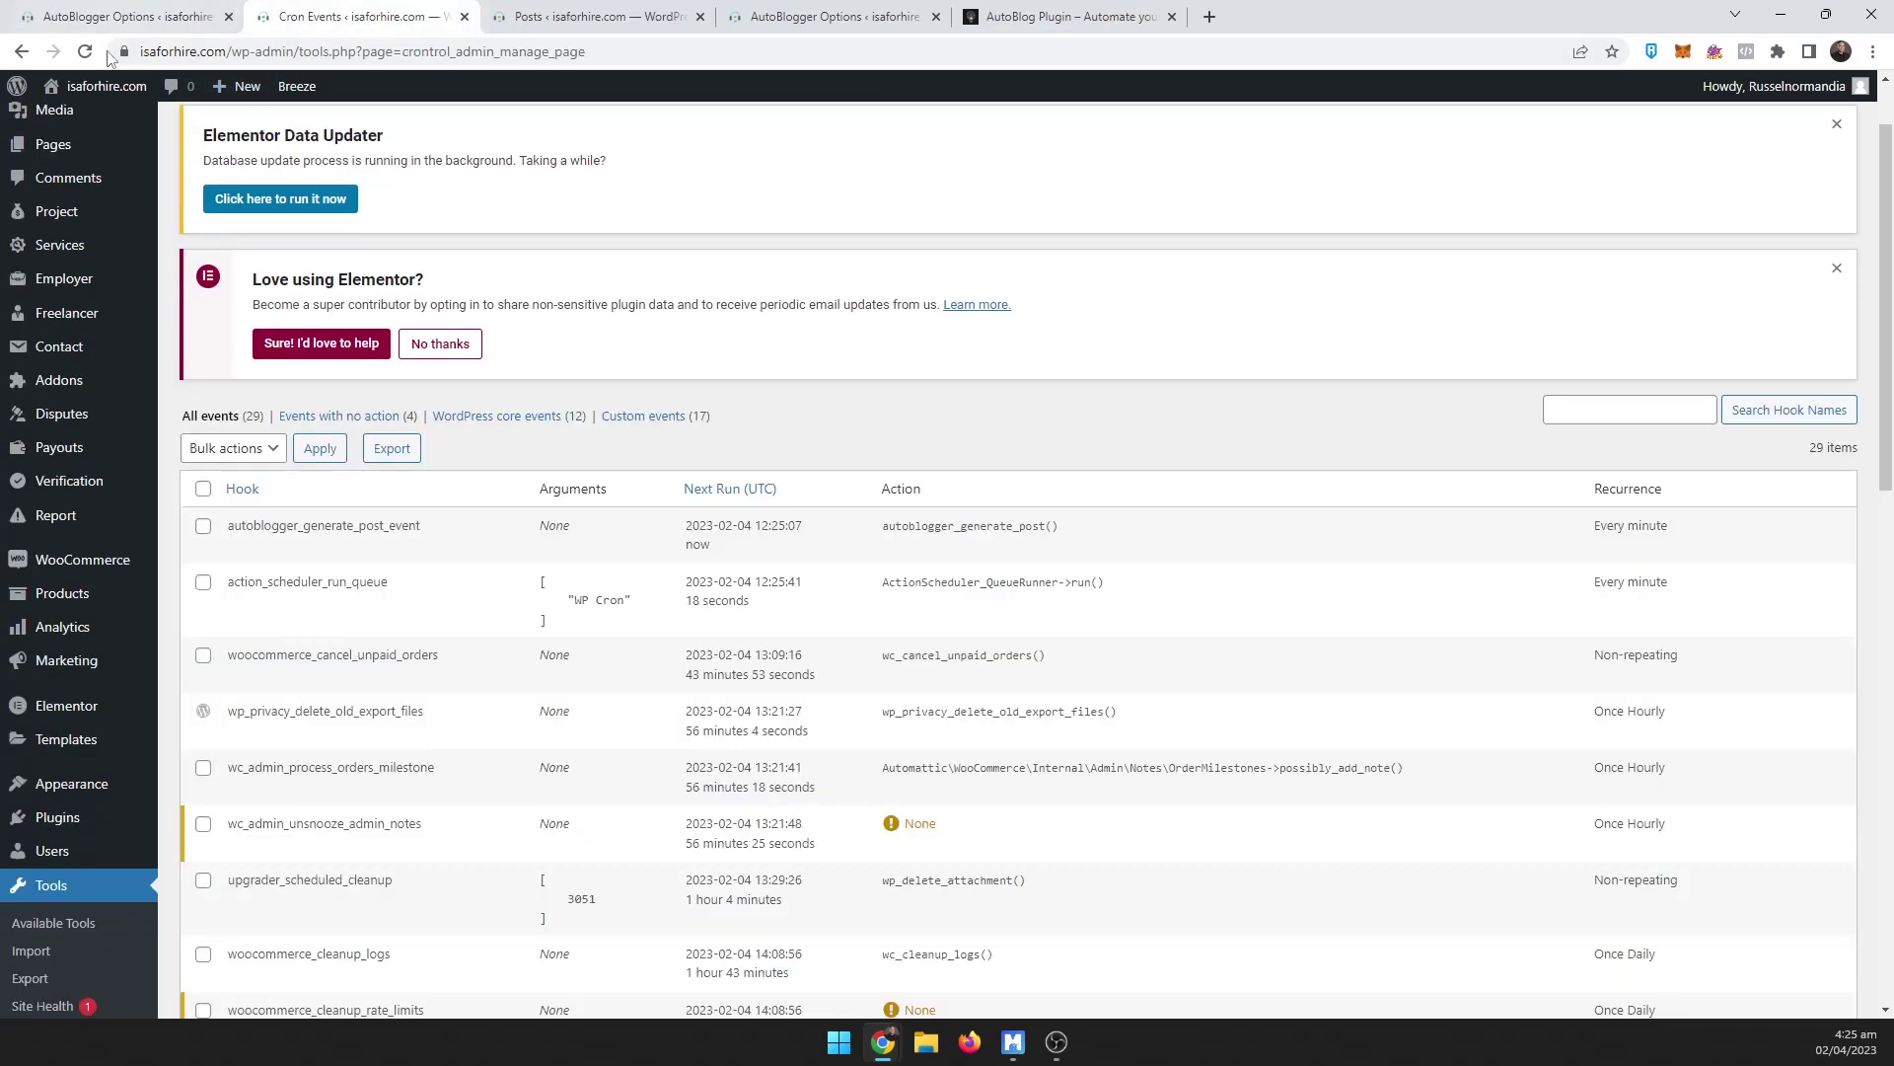
click(85, 50)
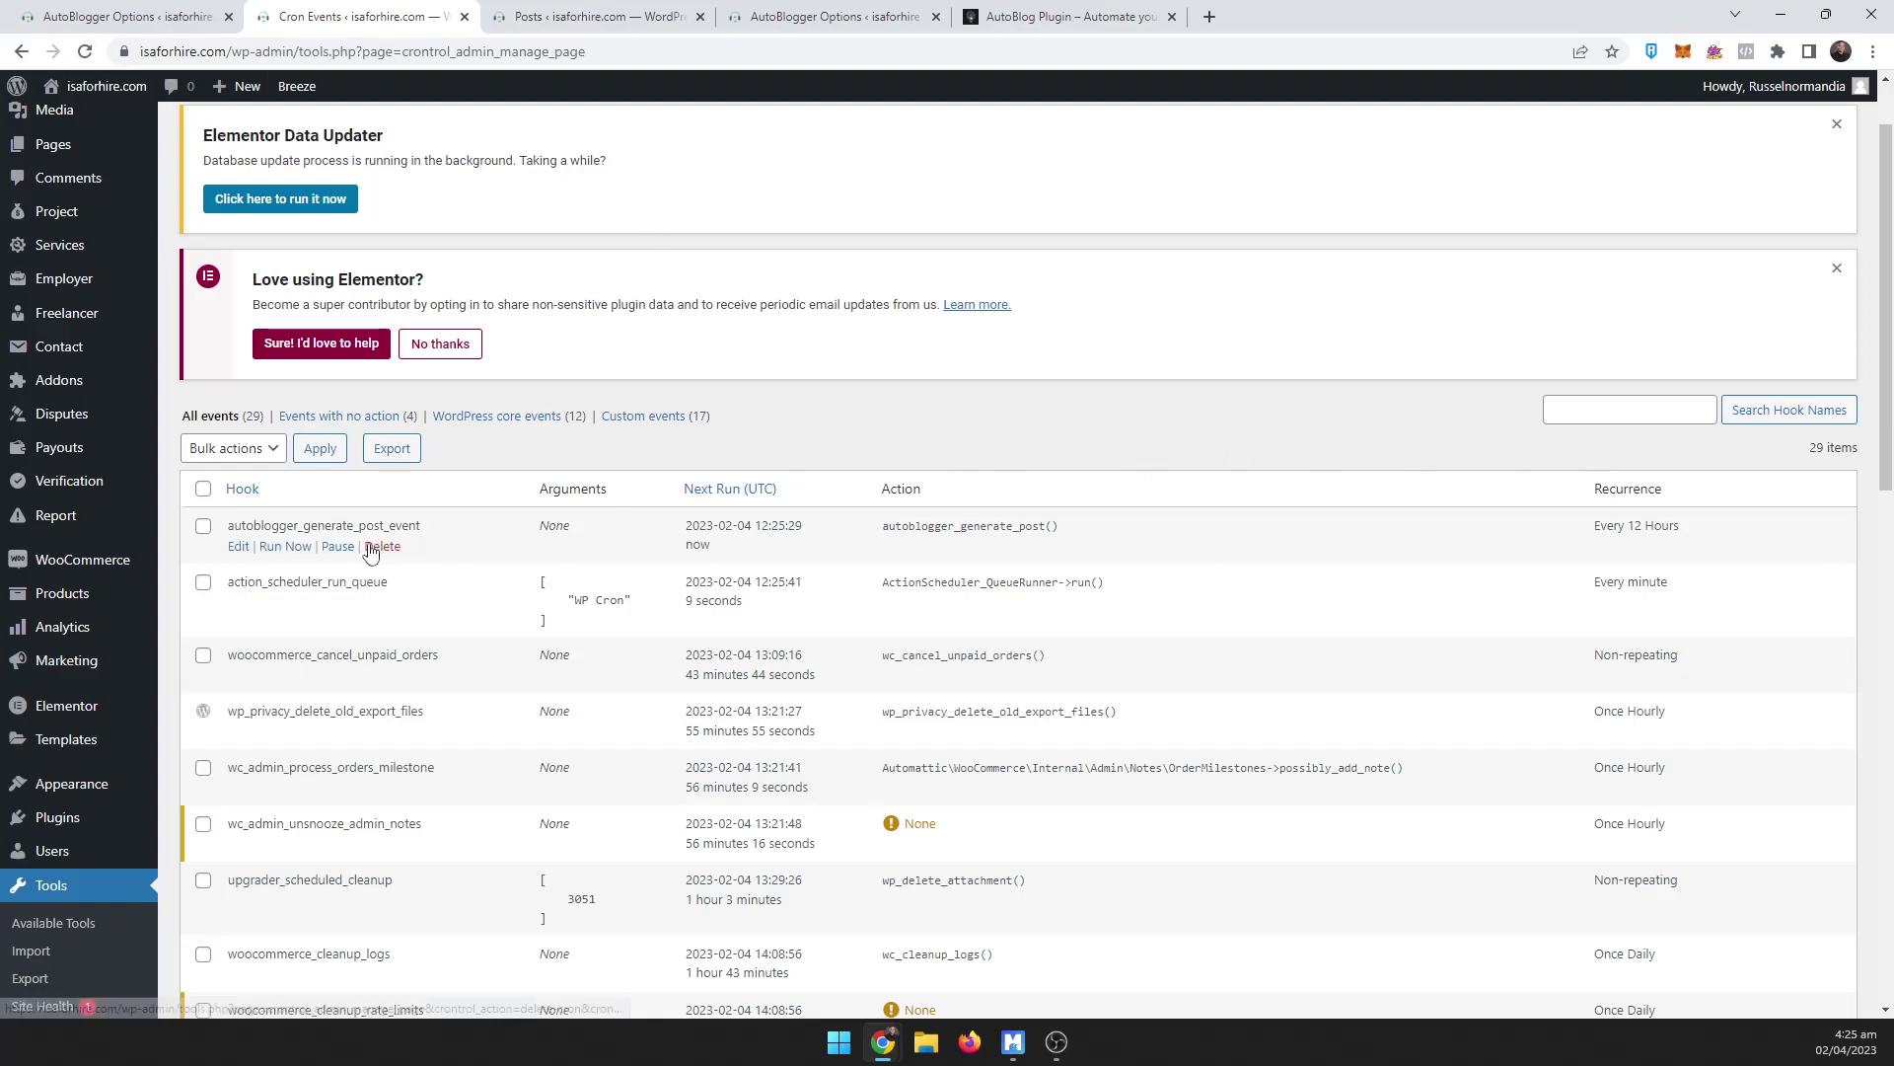
drag(278, 528, 1581, 517)
Step: Switch the interval to Every 3 Hours, save, and reload Cron Events
key(ctrl+shift+Tab)
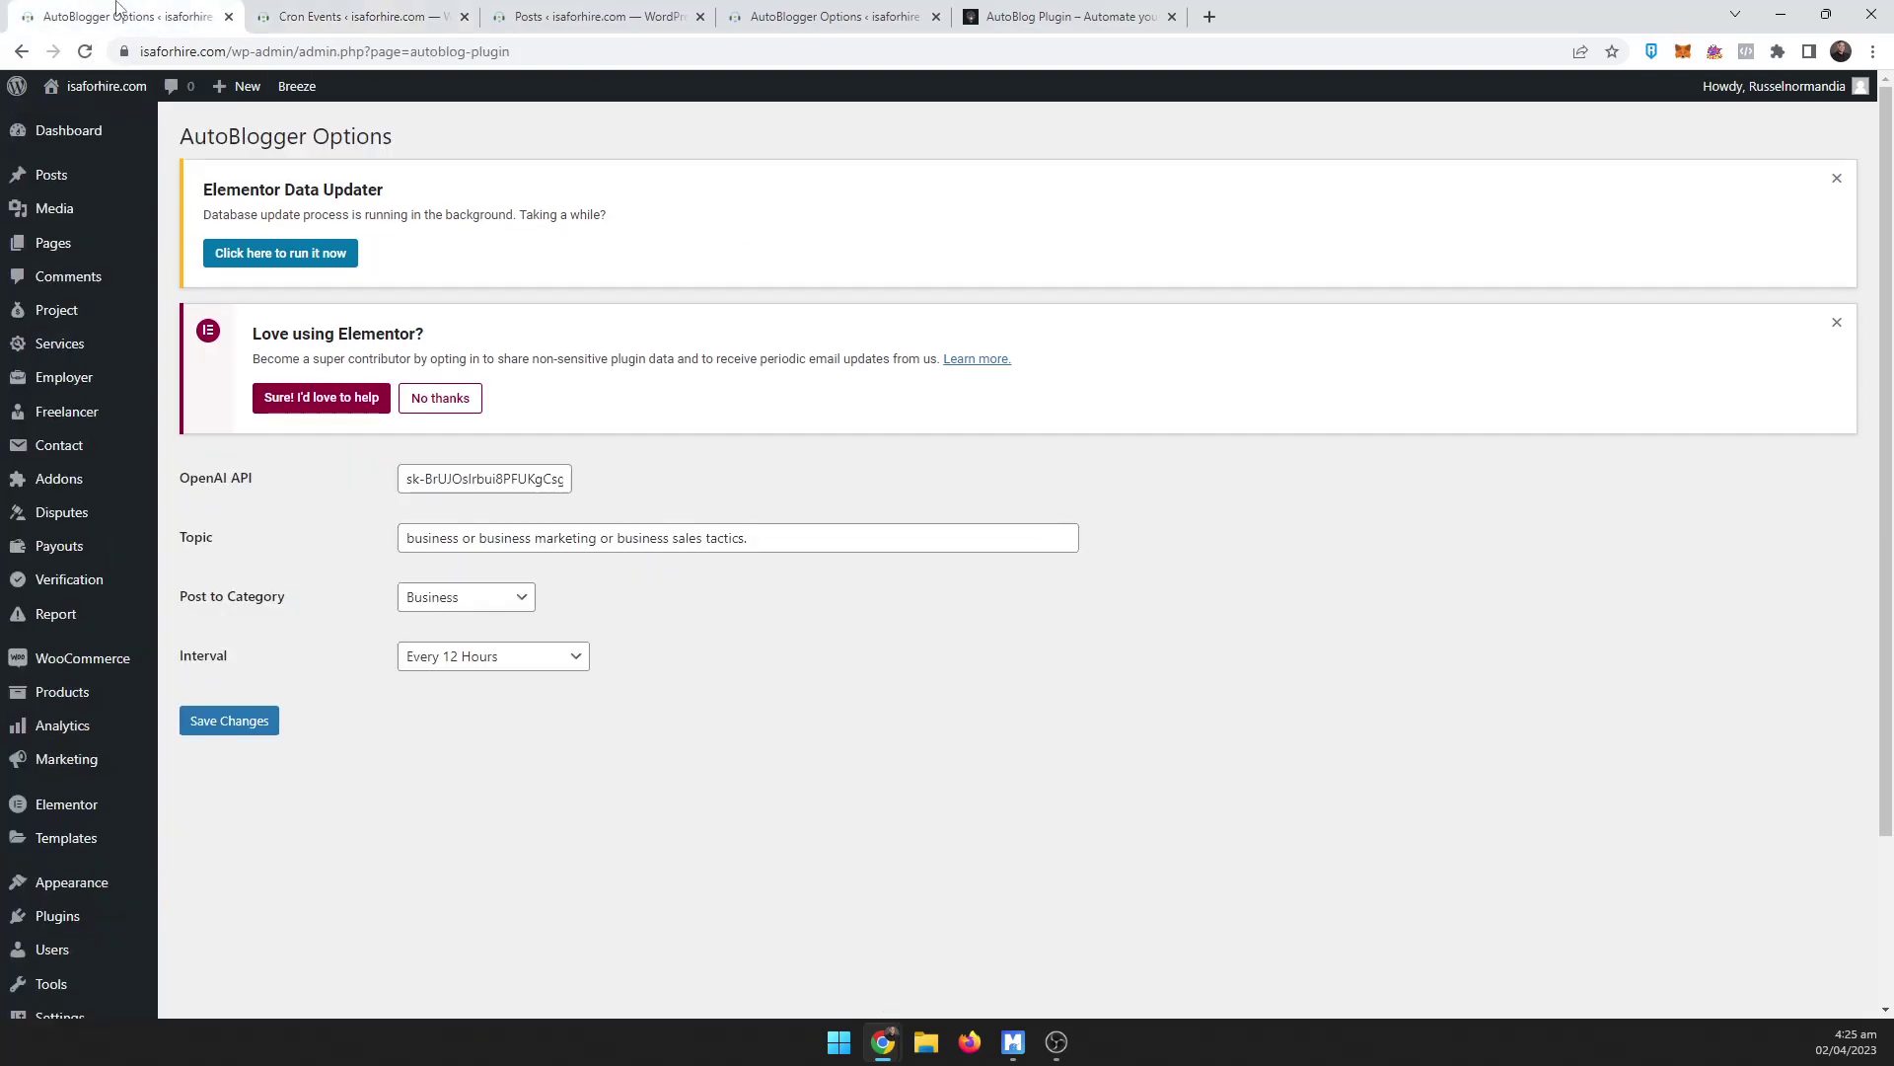
click(444, 658)
click(449, 721)
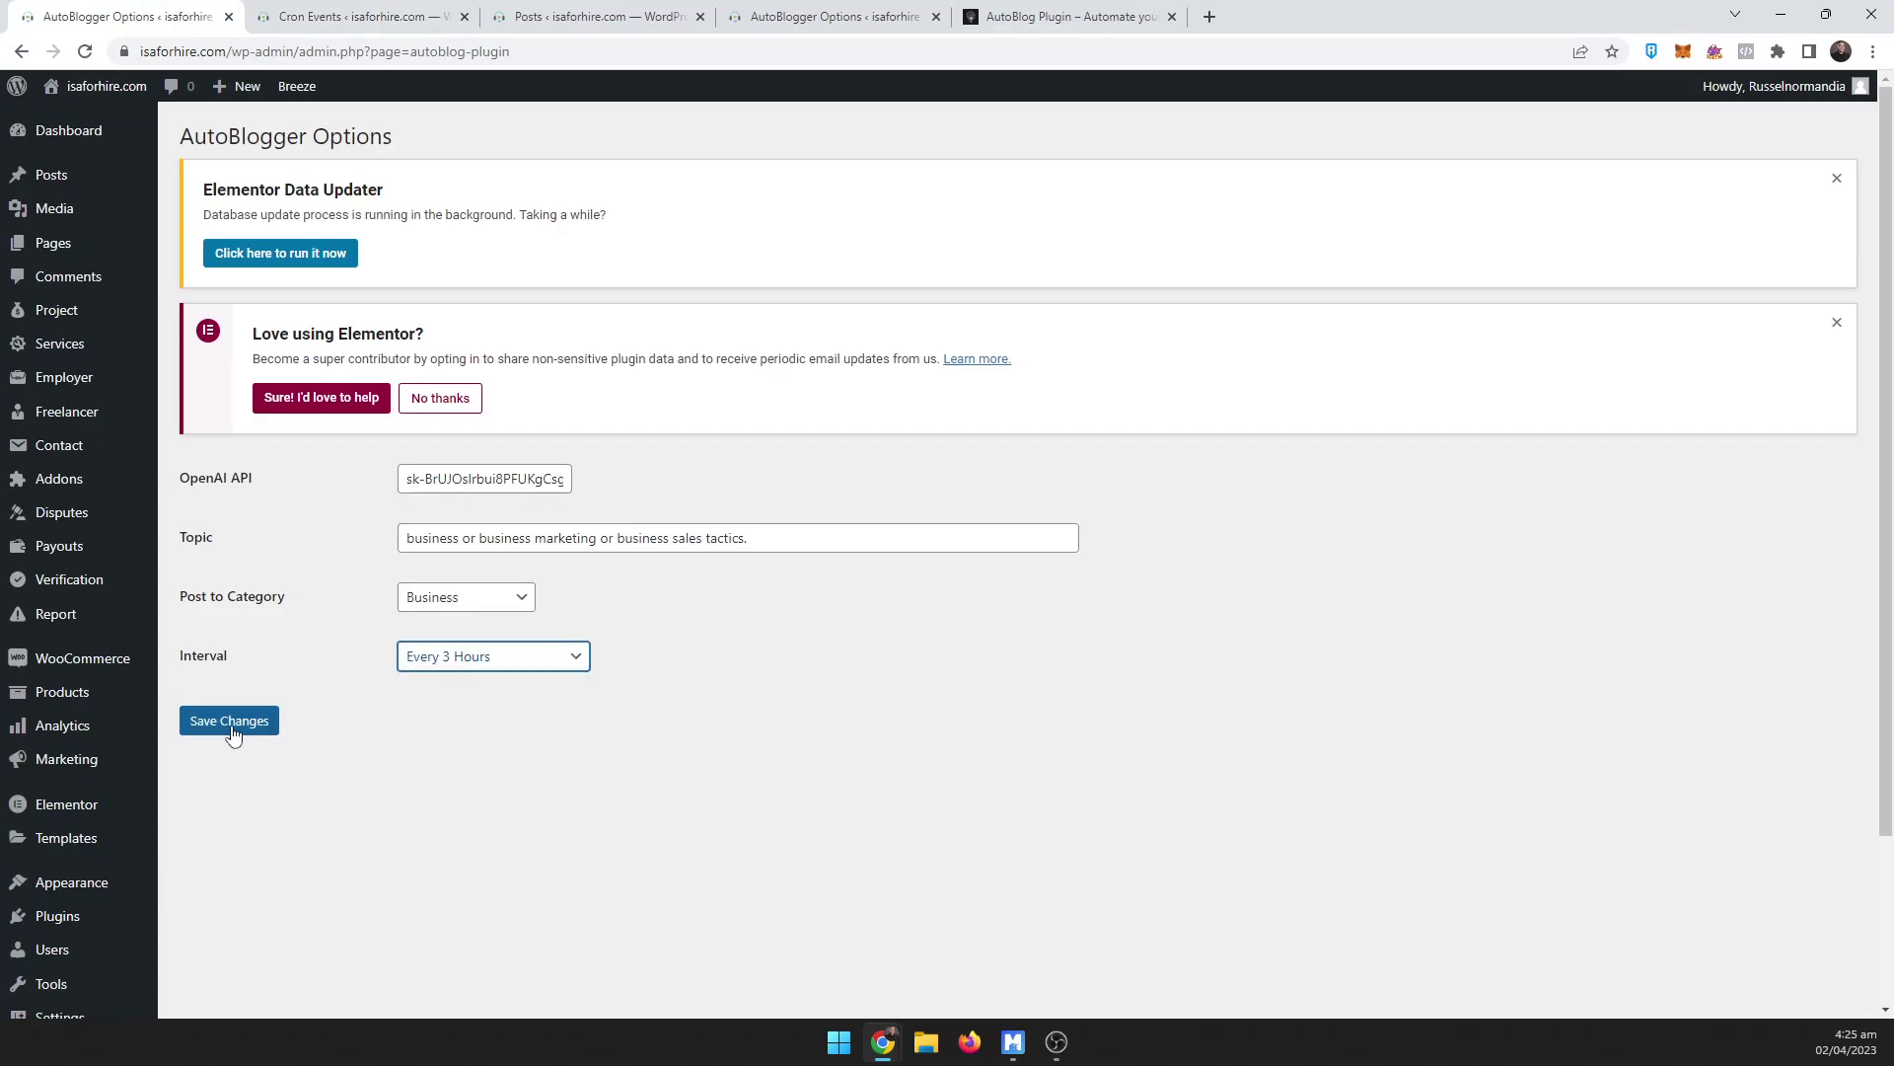
click(196, 720)
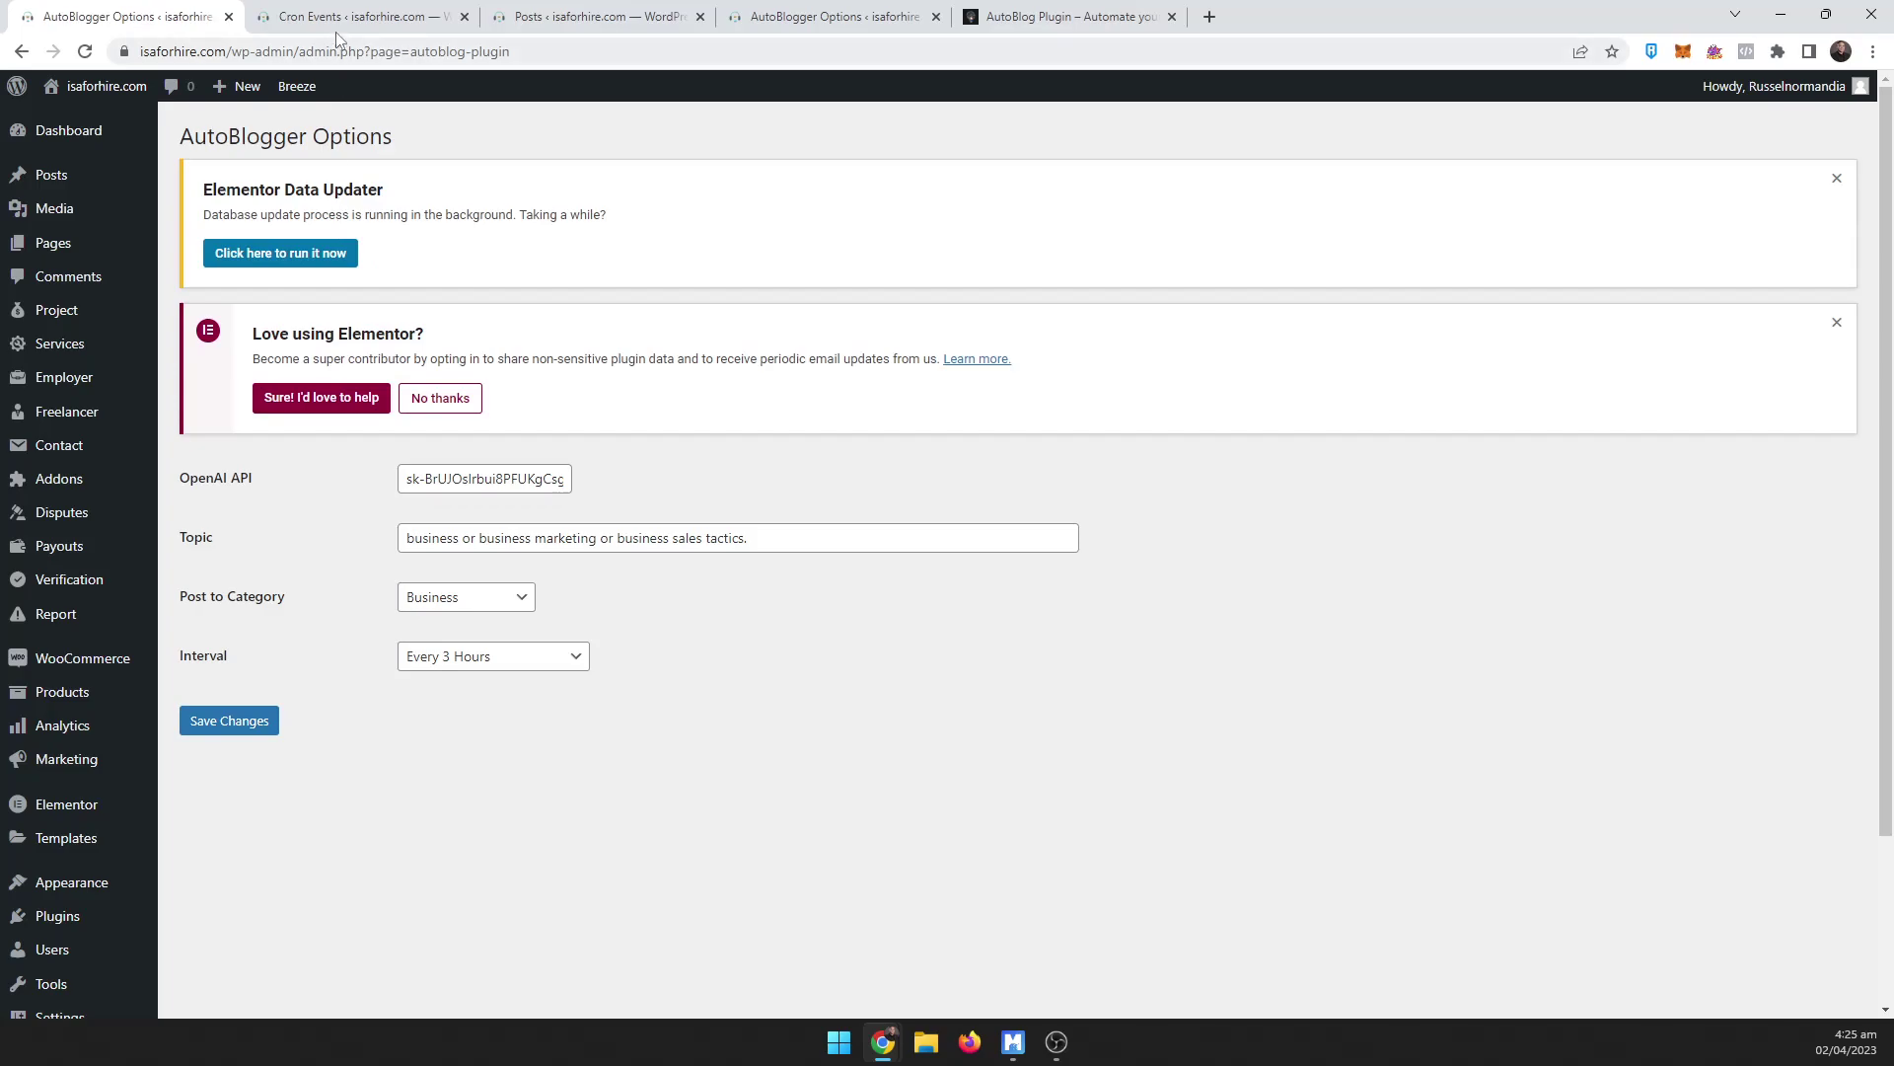
click(342, 16)
click(85, 51)
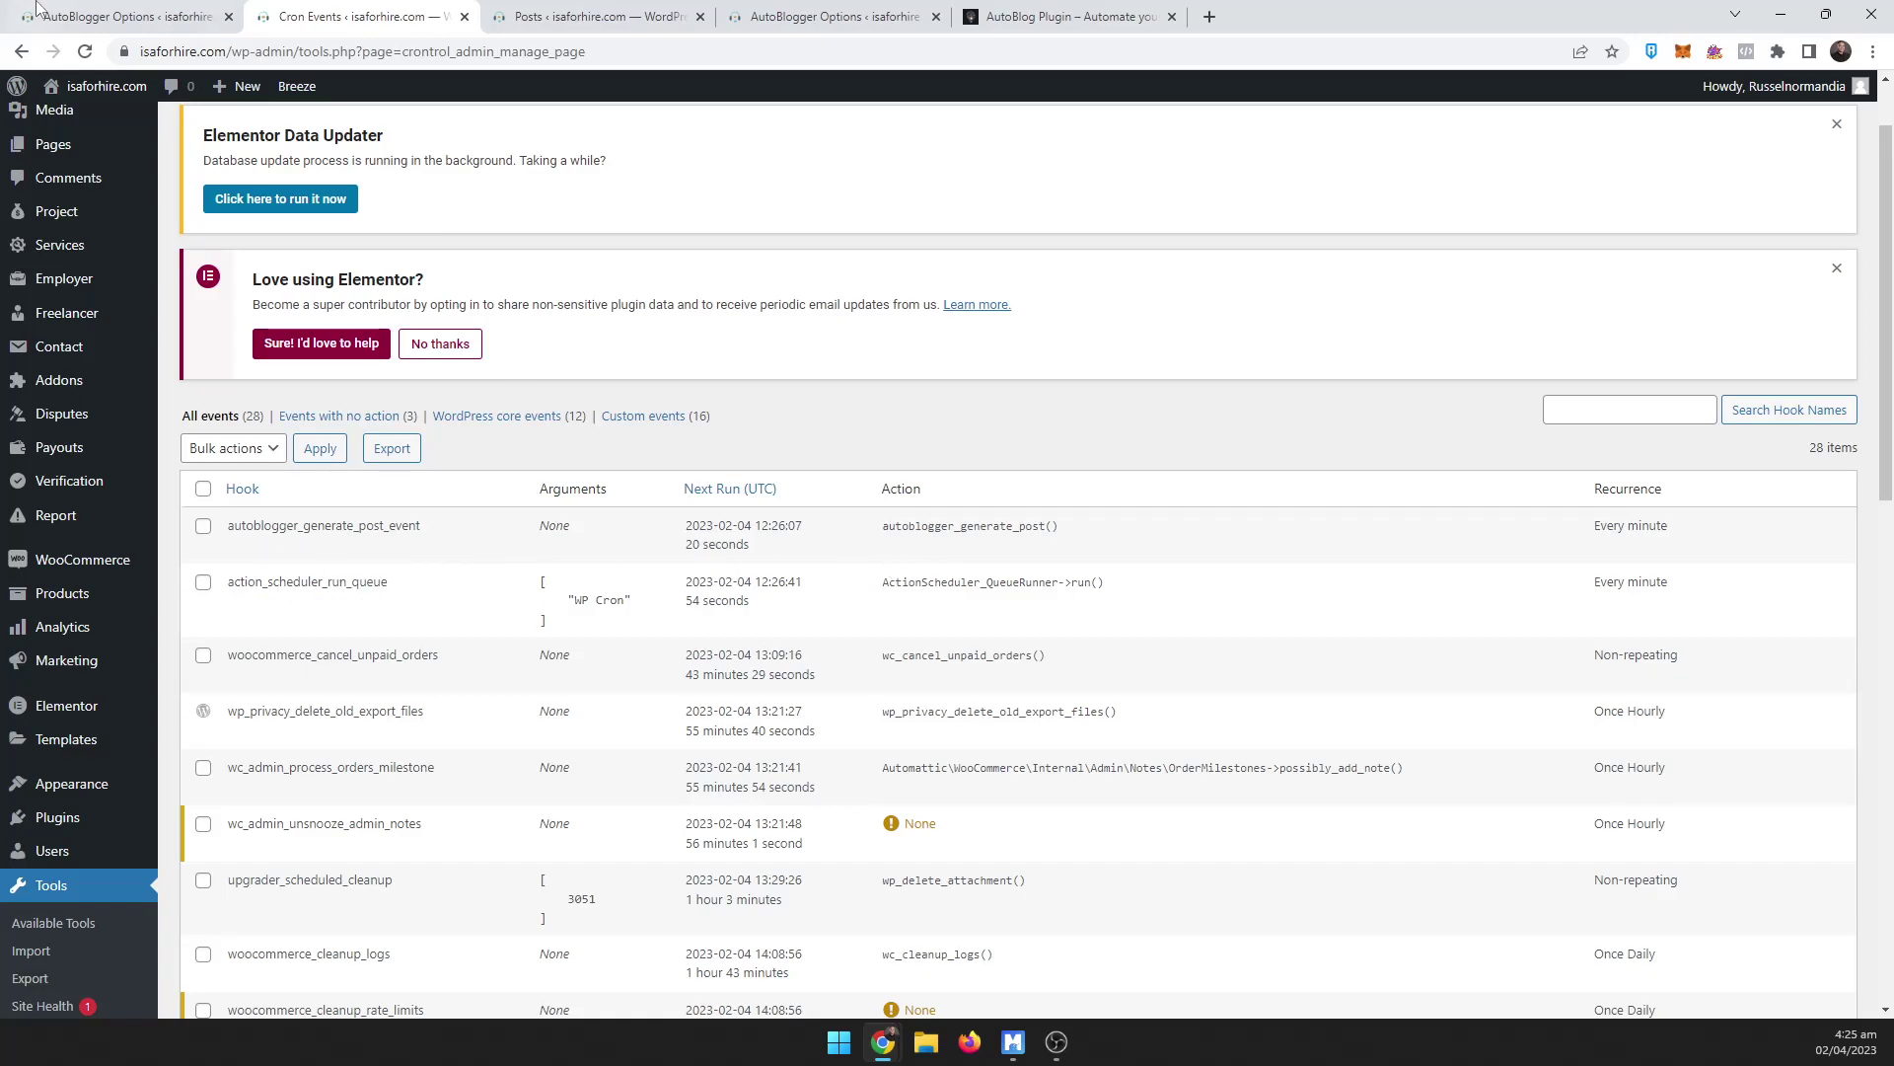
Step: Re-save Every 12 Hours and confirm the autoblogger event recurs Every 12 Hours
click(67, 11)
click(470, 667)
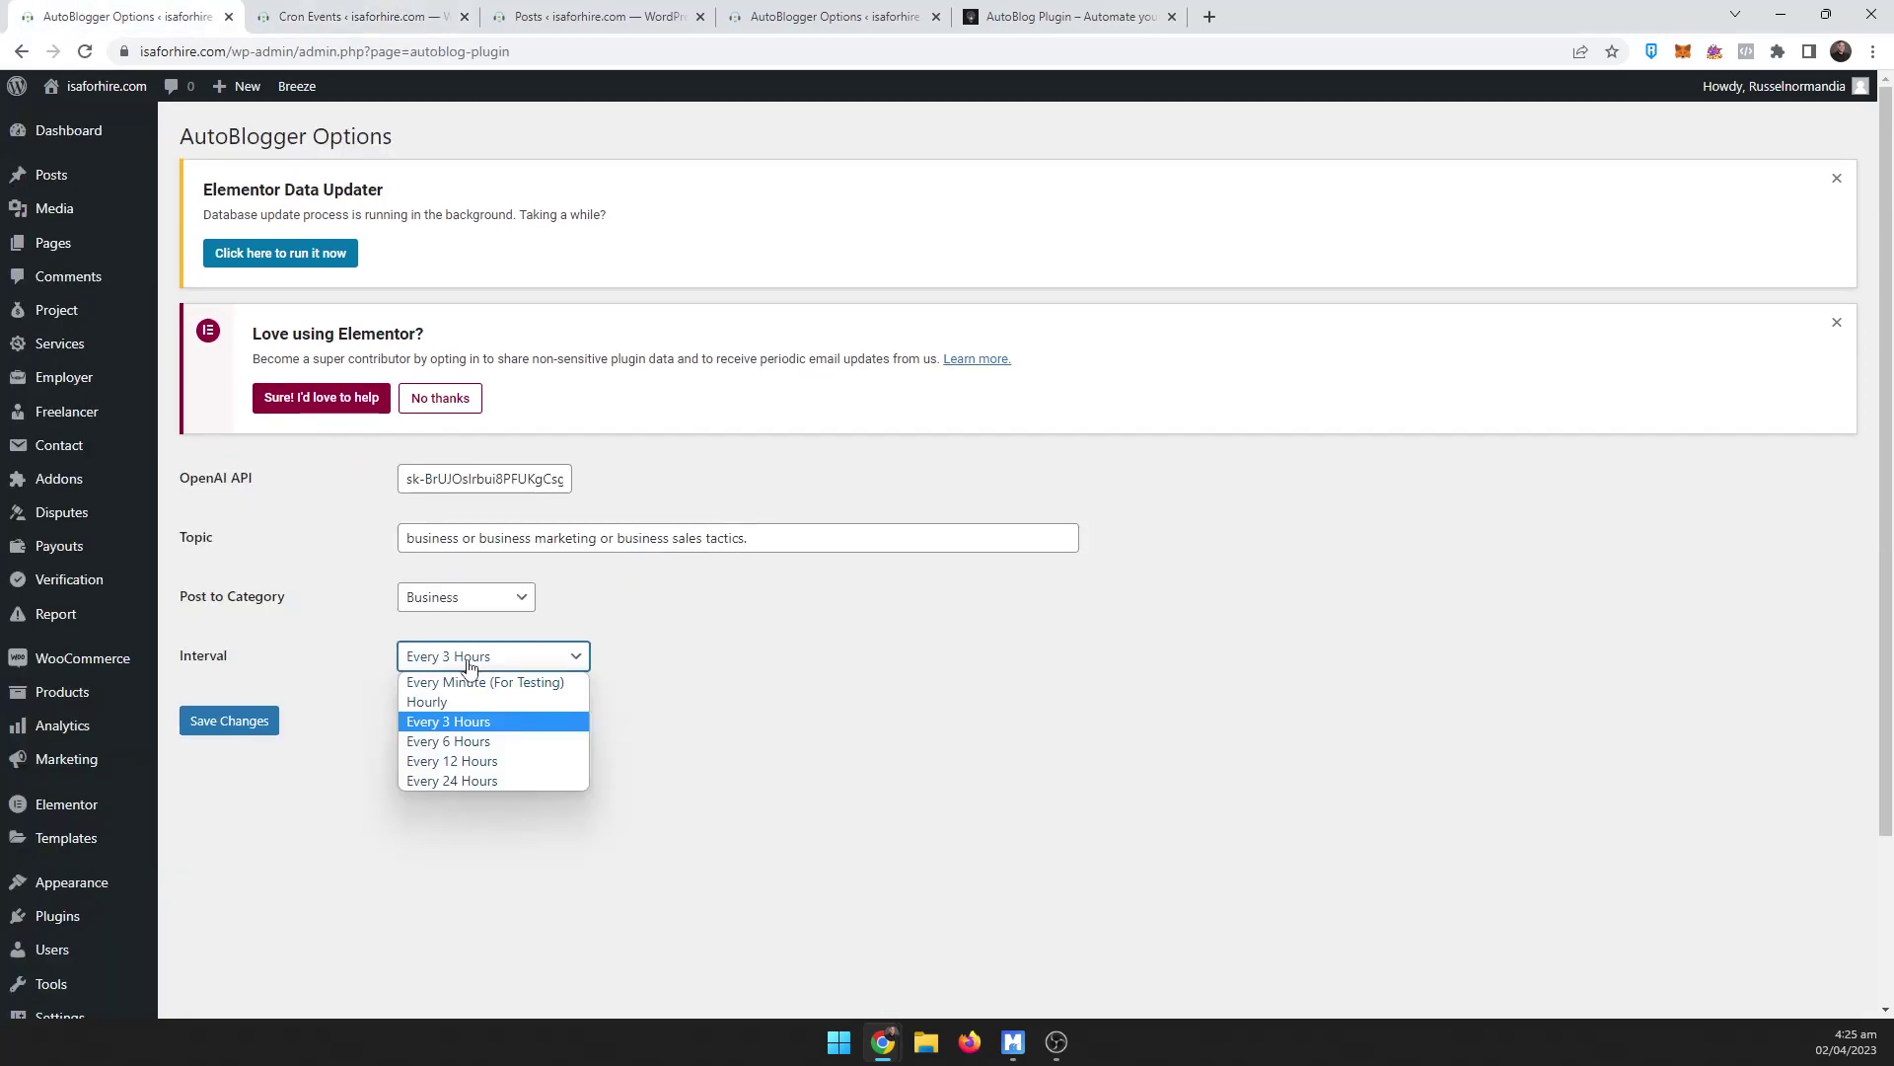
click(466, 762)
click(257, 732)
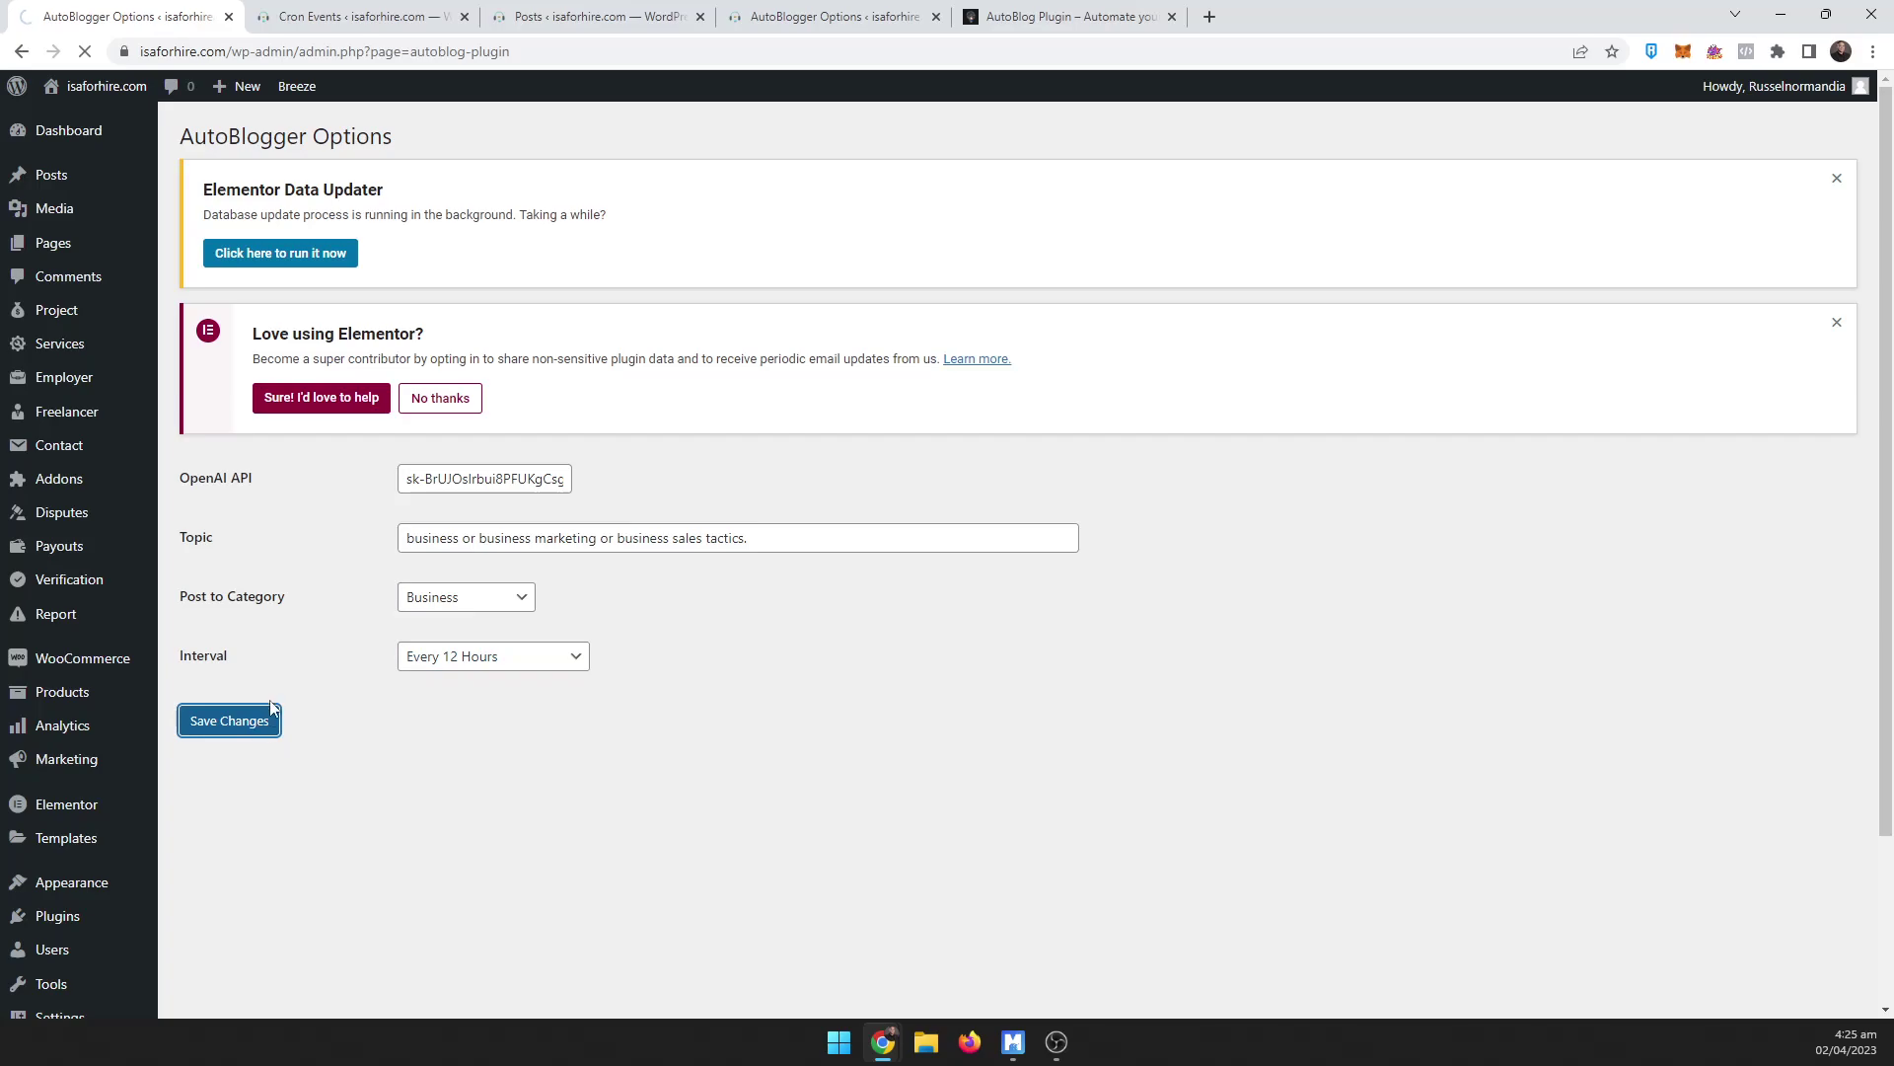
click(343, 18)
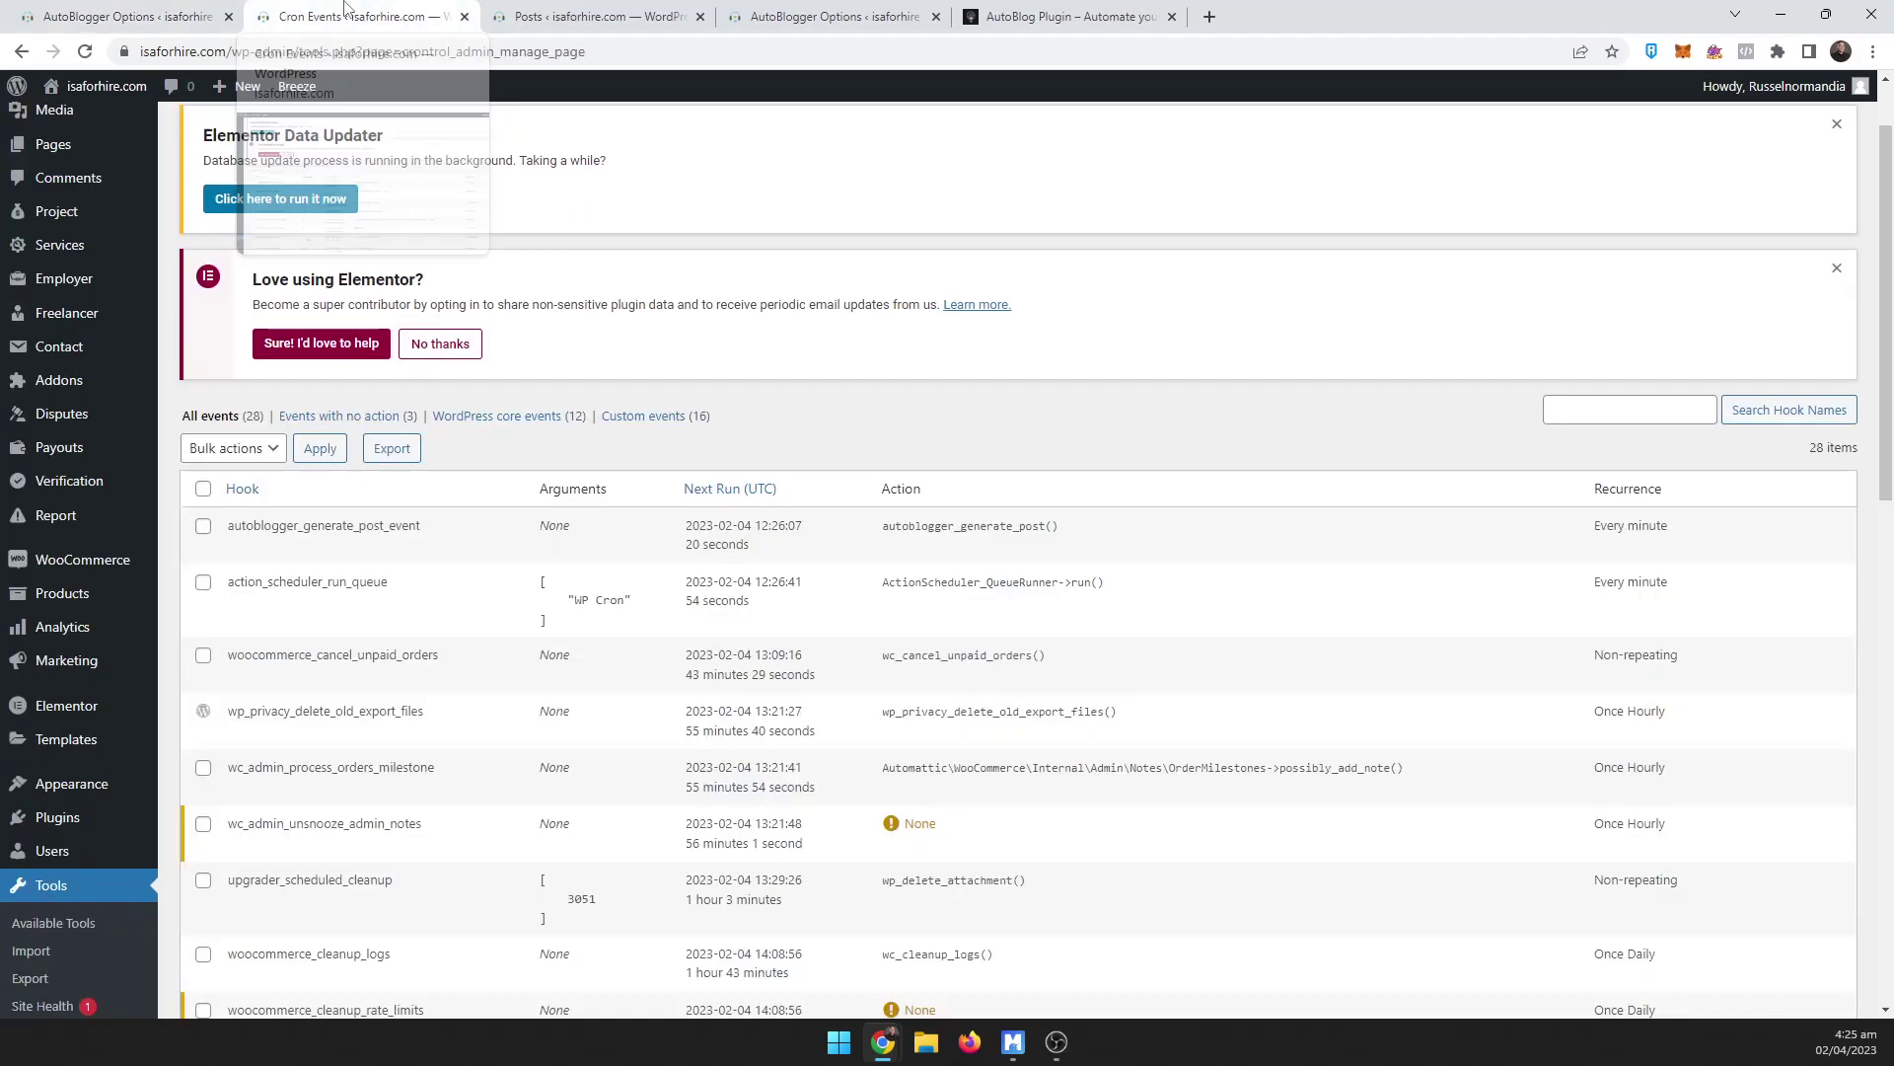
click(86, 54)
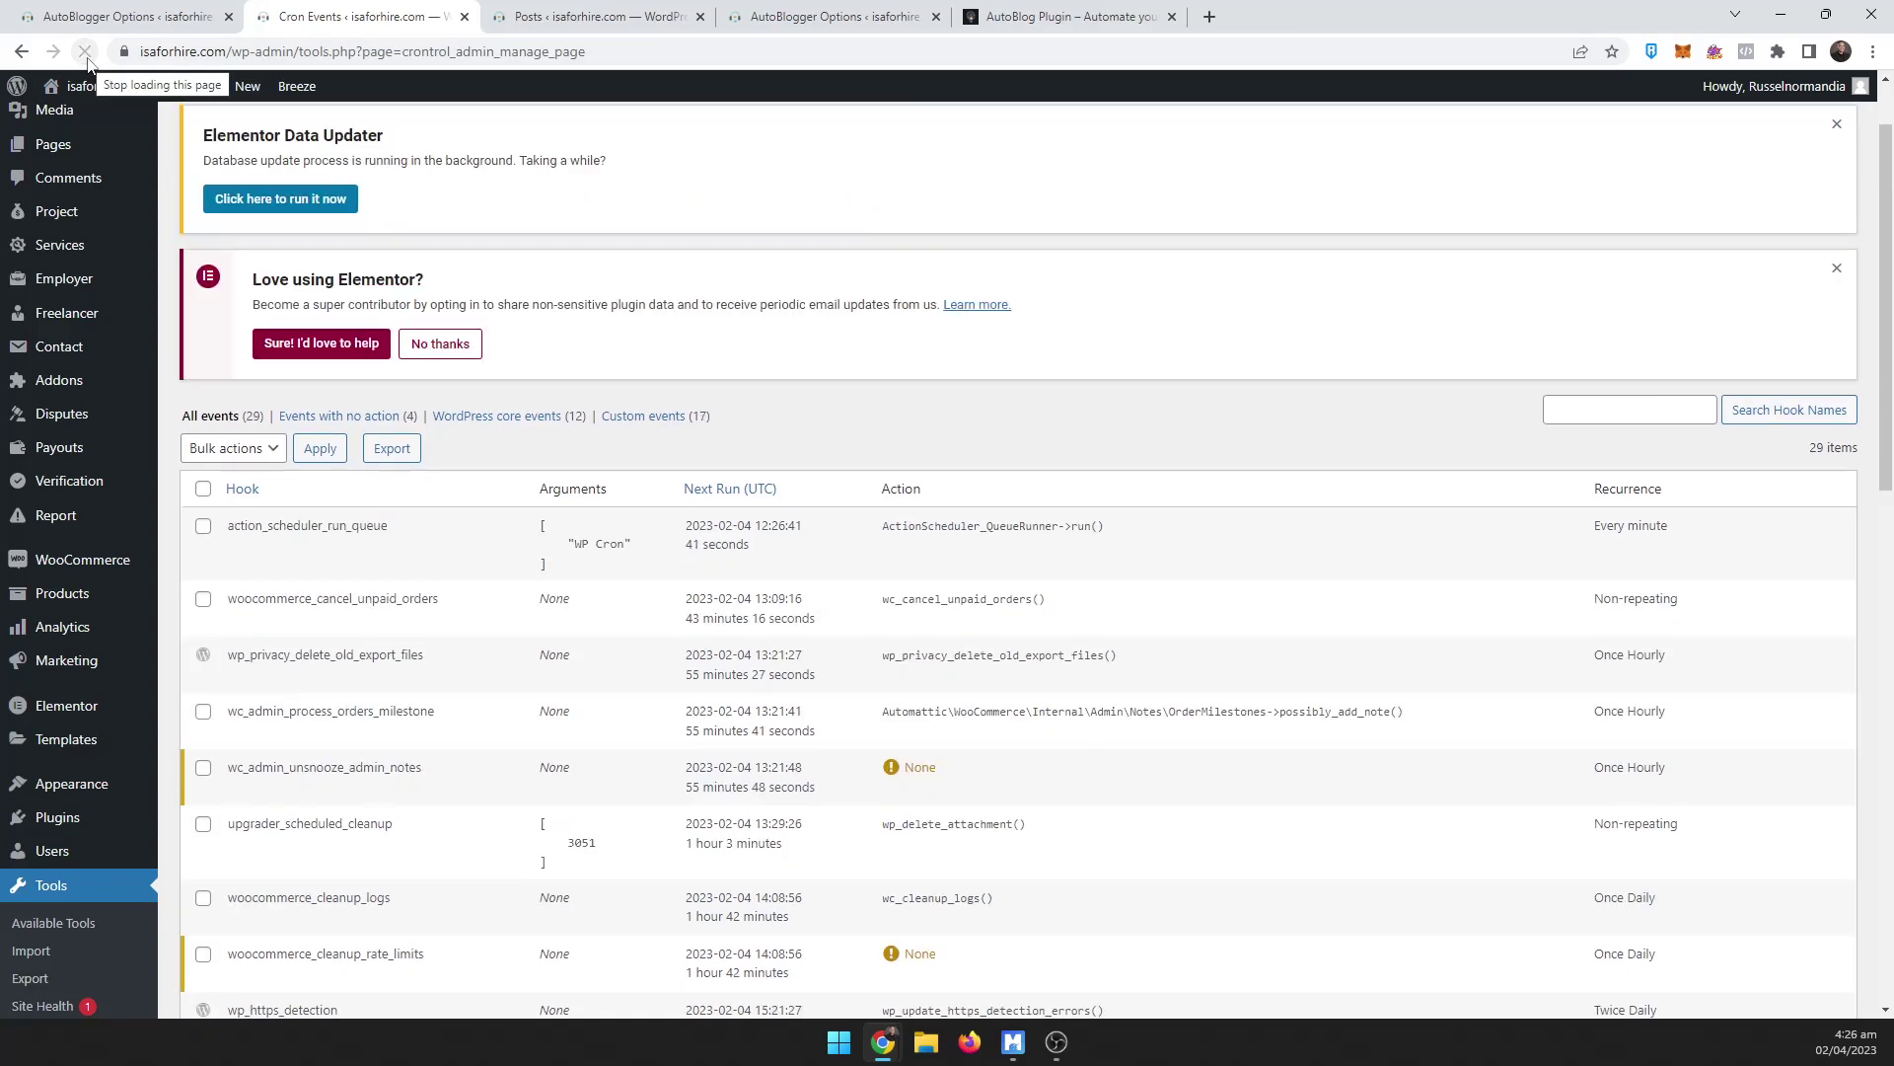
scroll(1111, 486, down, 3)
scroll(1130, 508, down, 3)
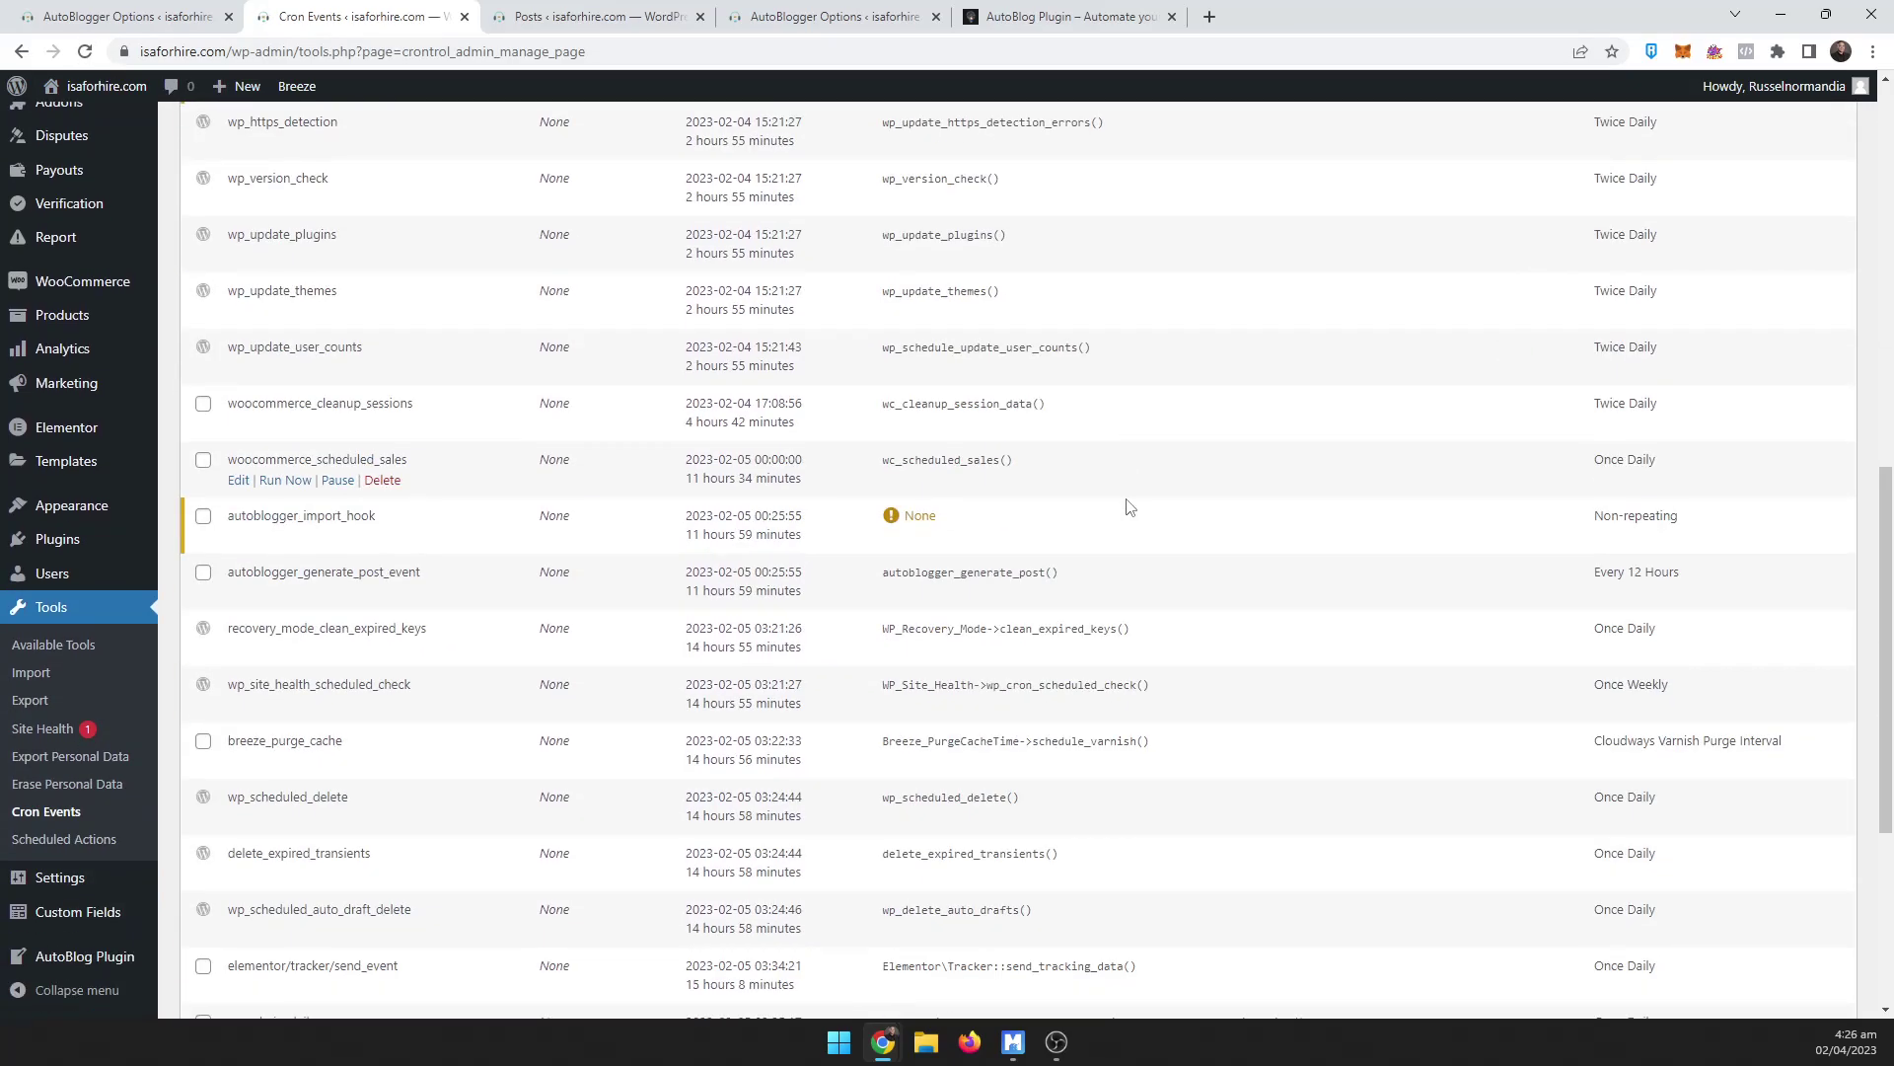
drag(1733, 575, 540, 574)
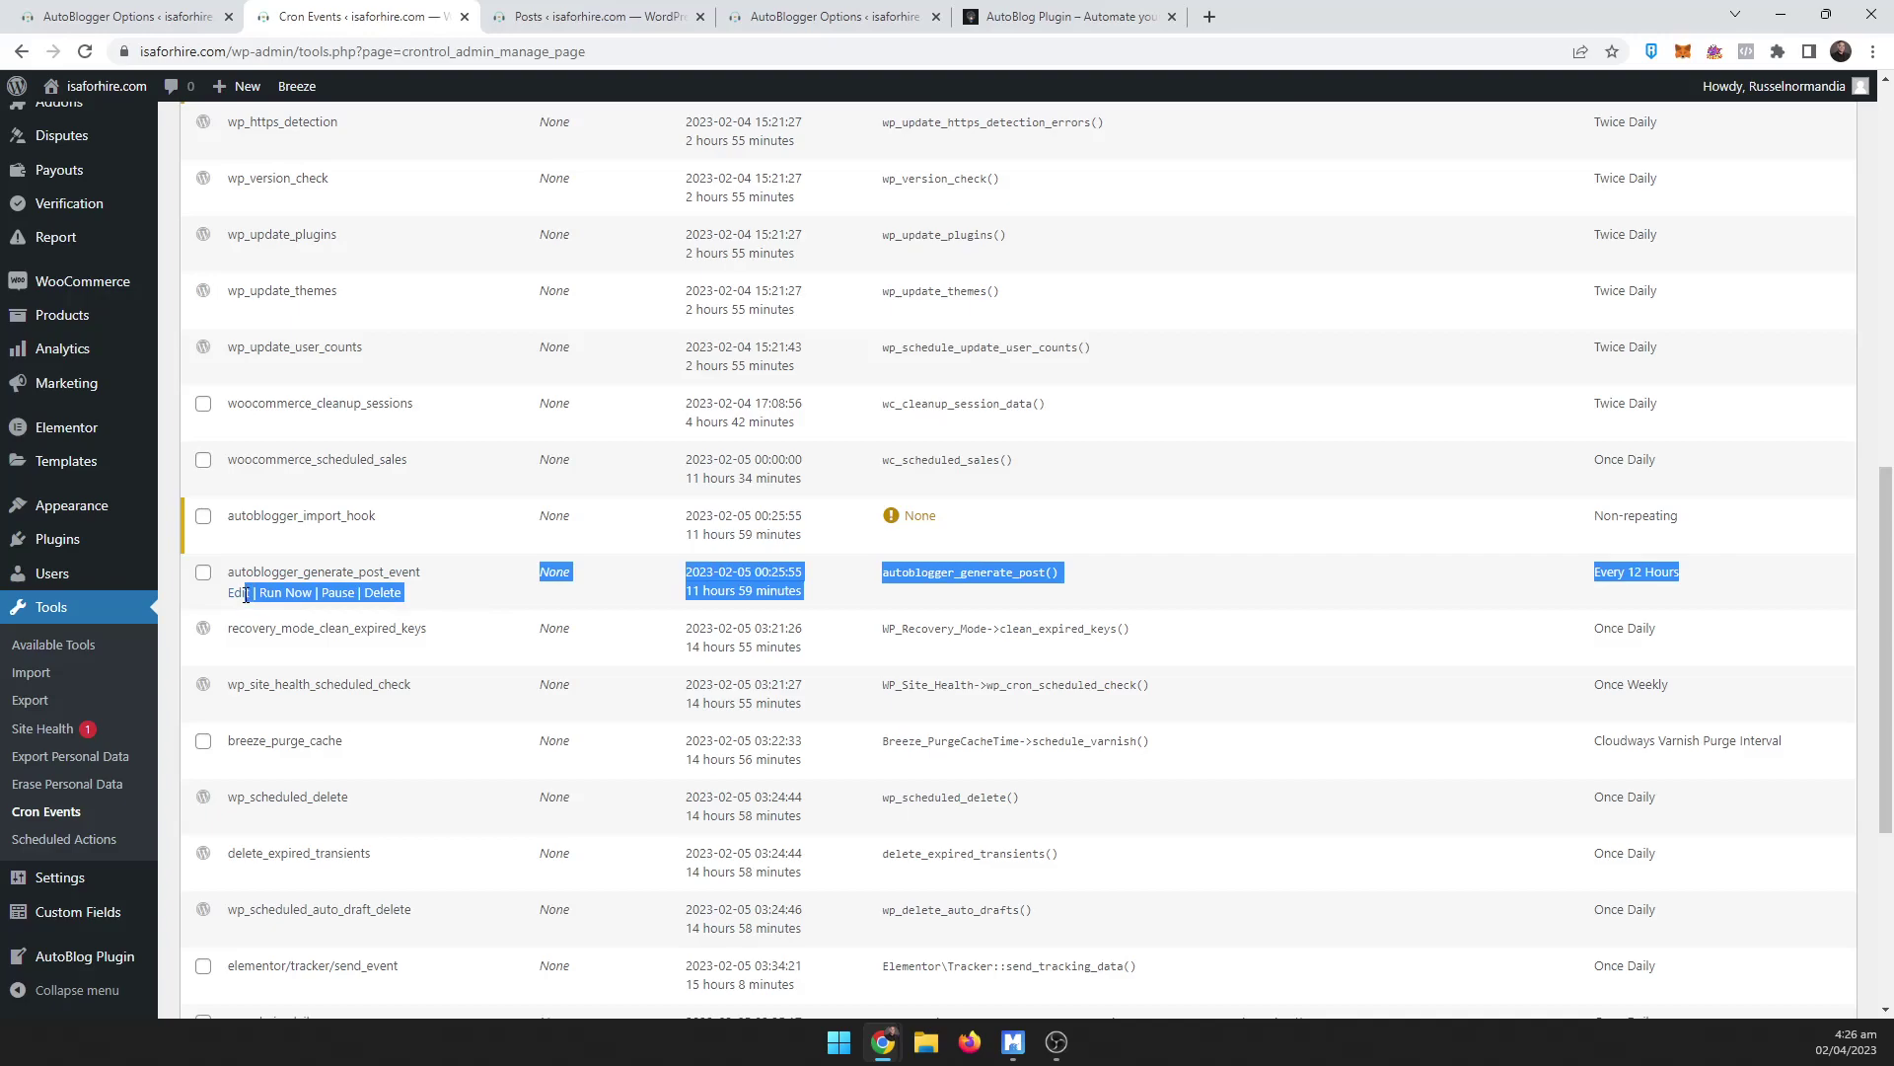
click(167, 16)
Step: Save the interval as Every 24 Hours and reload Cron Events
click(432, 662)
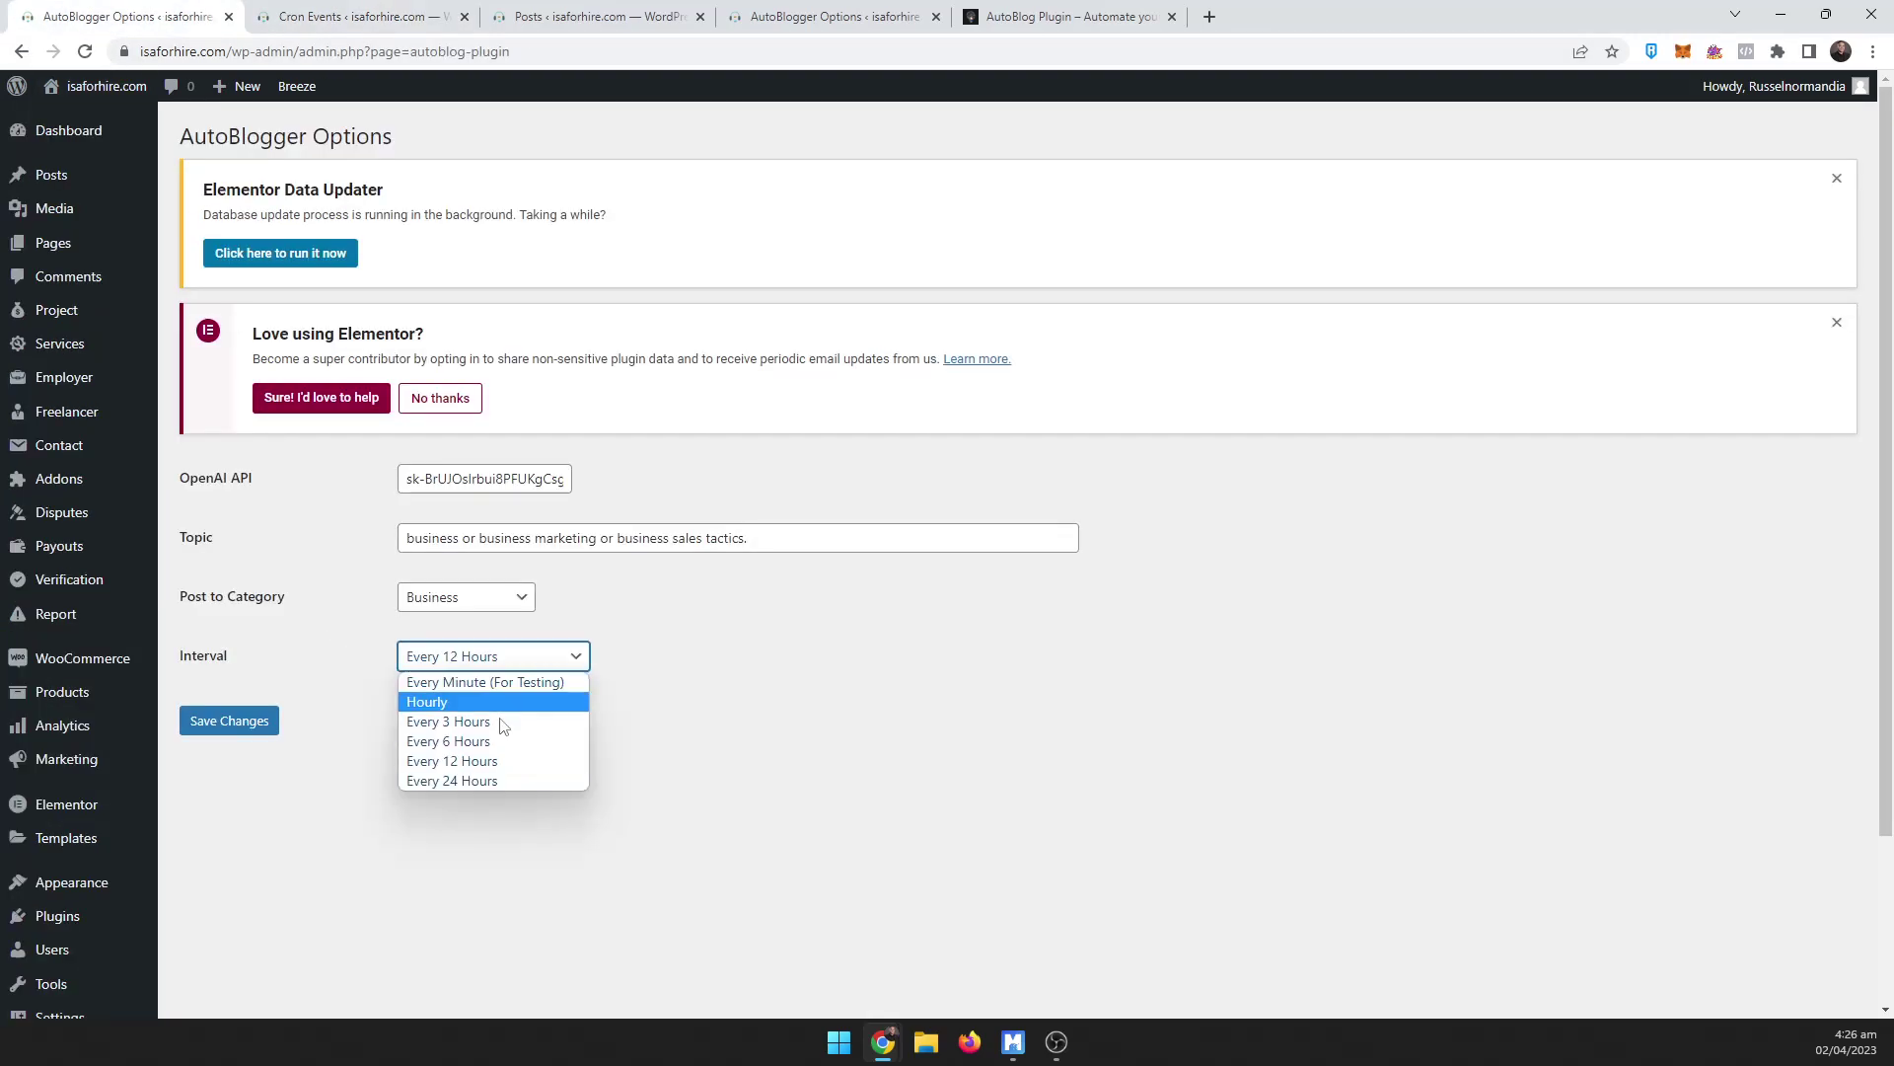
click(493, 779)
click(228, 719)
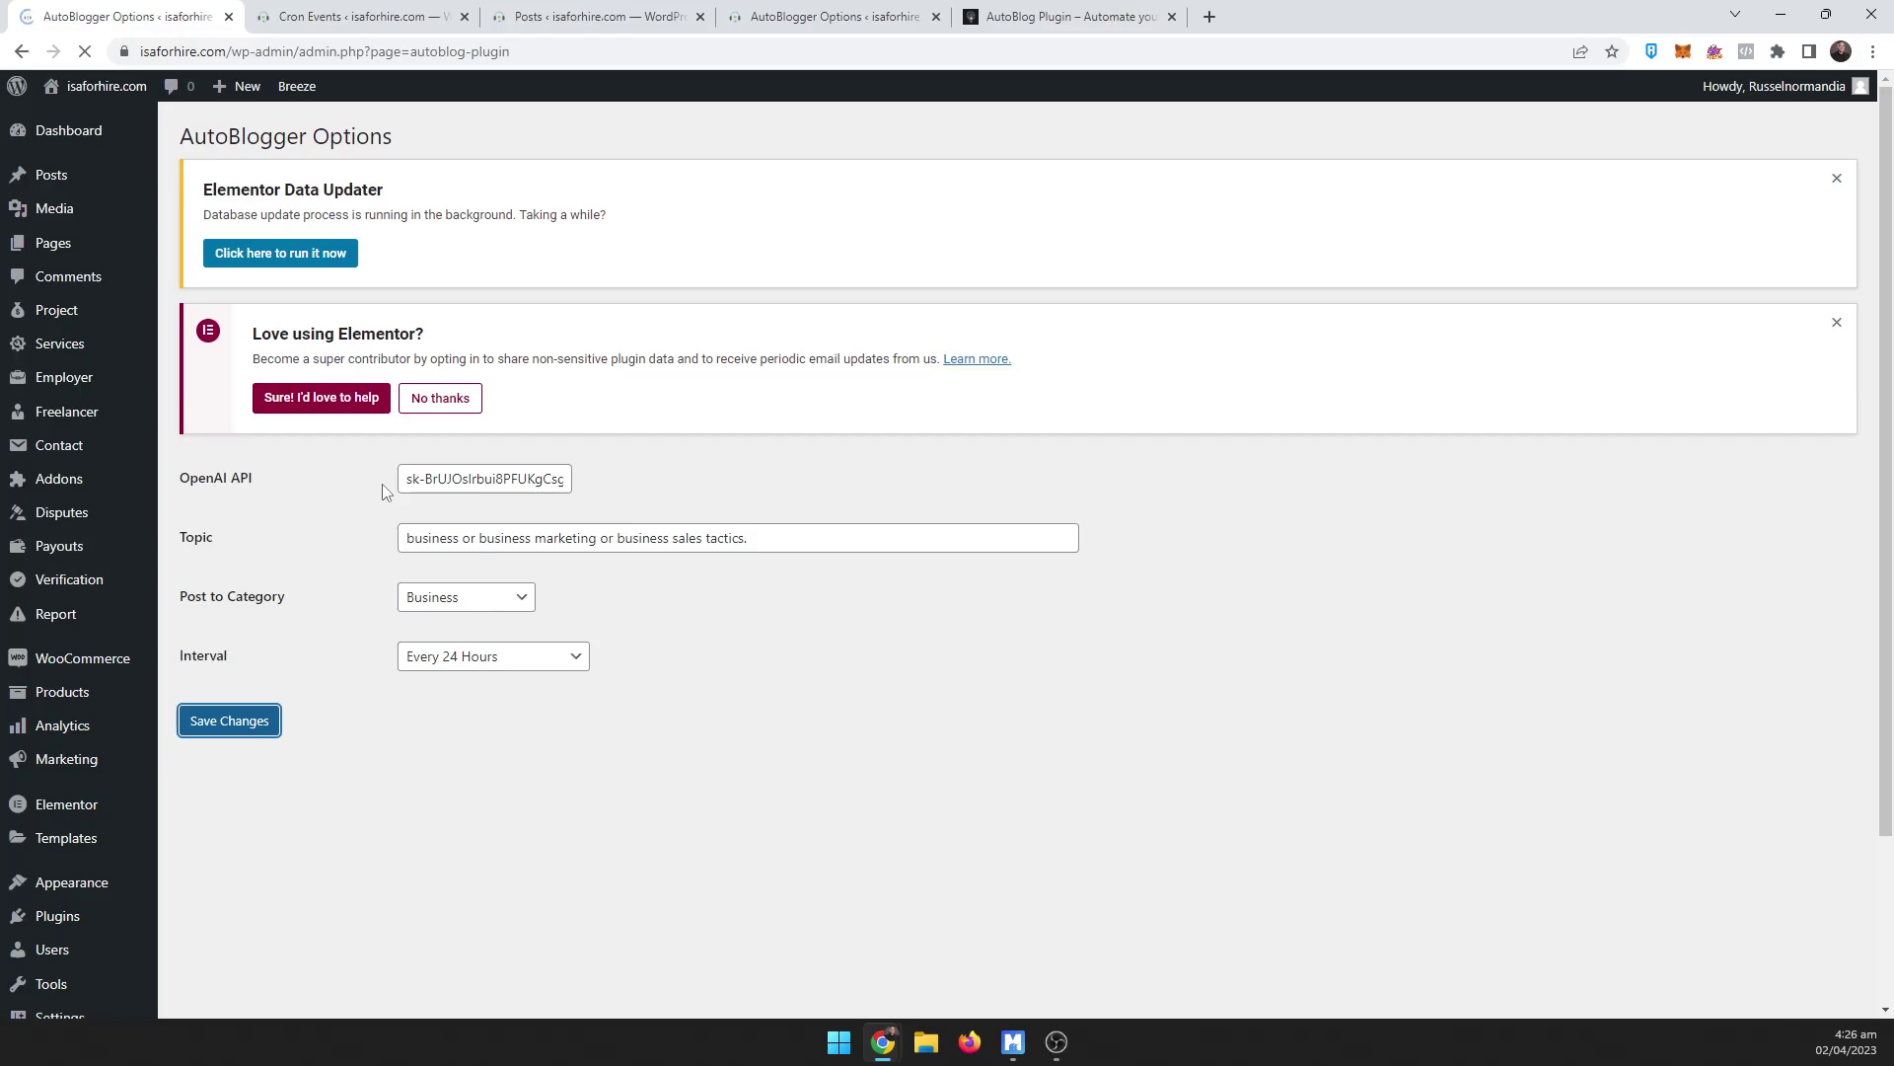
click(363, 17)
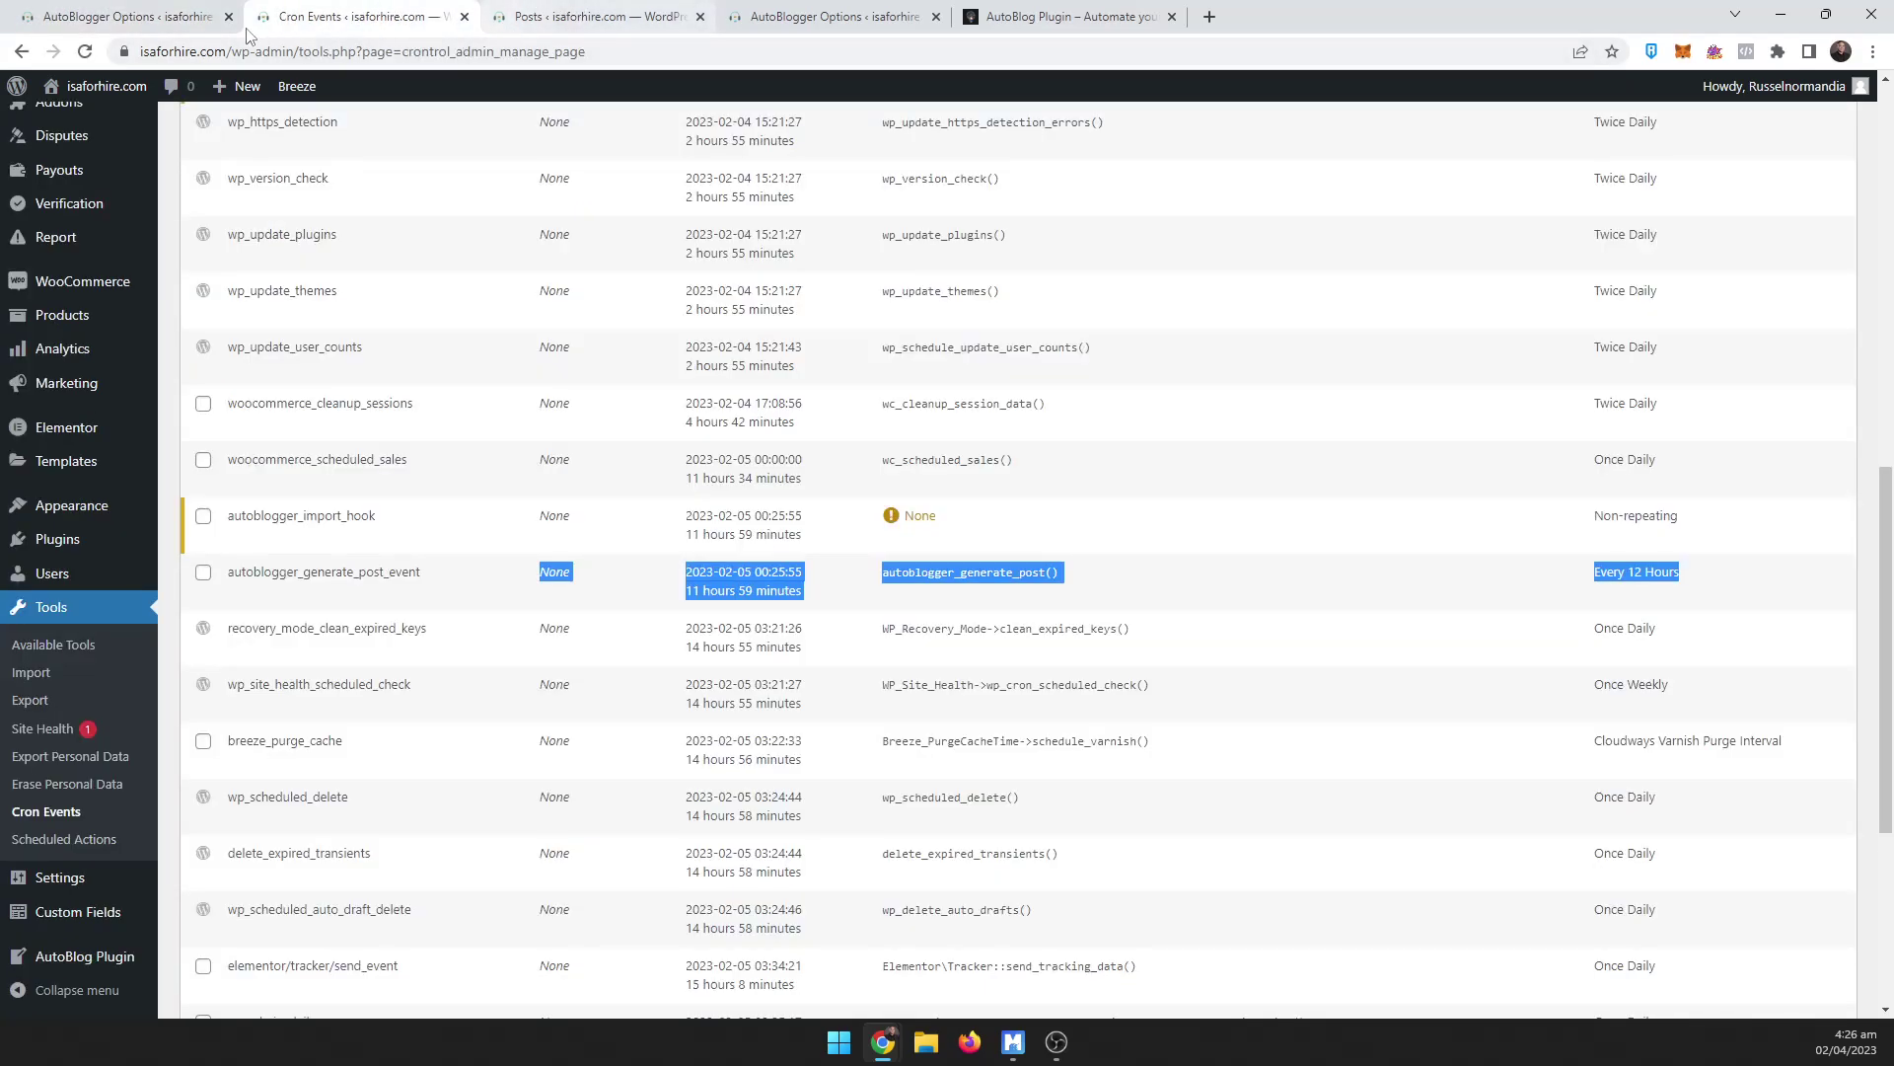
click(85, 50)
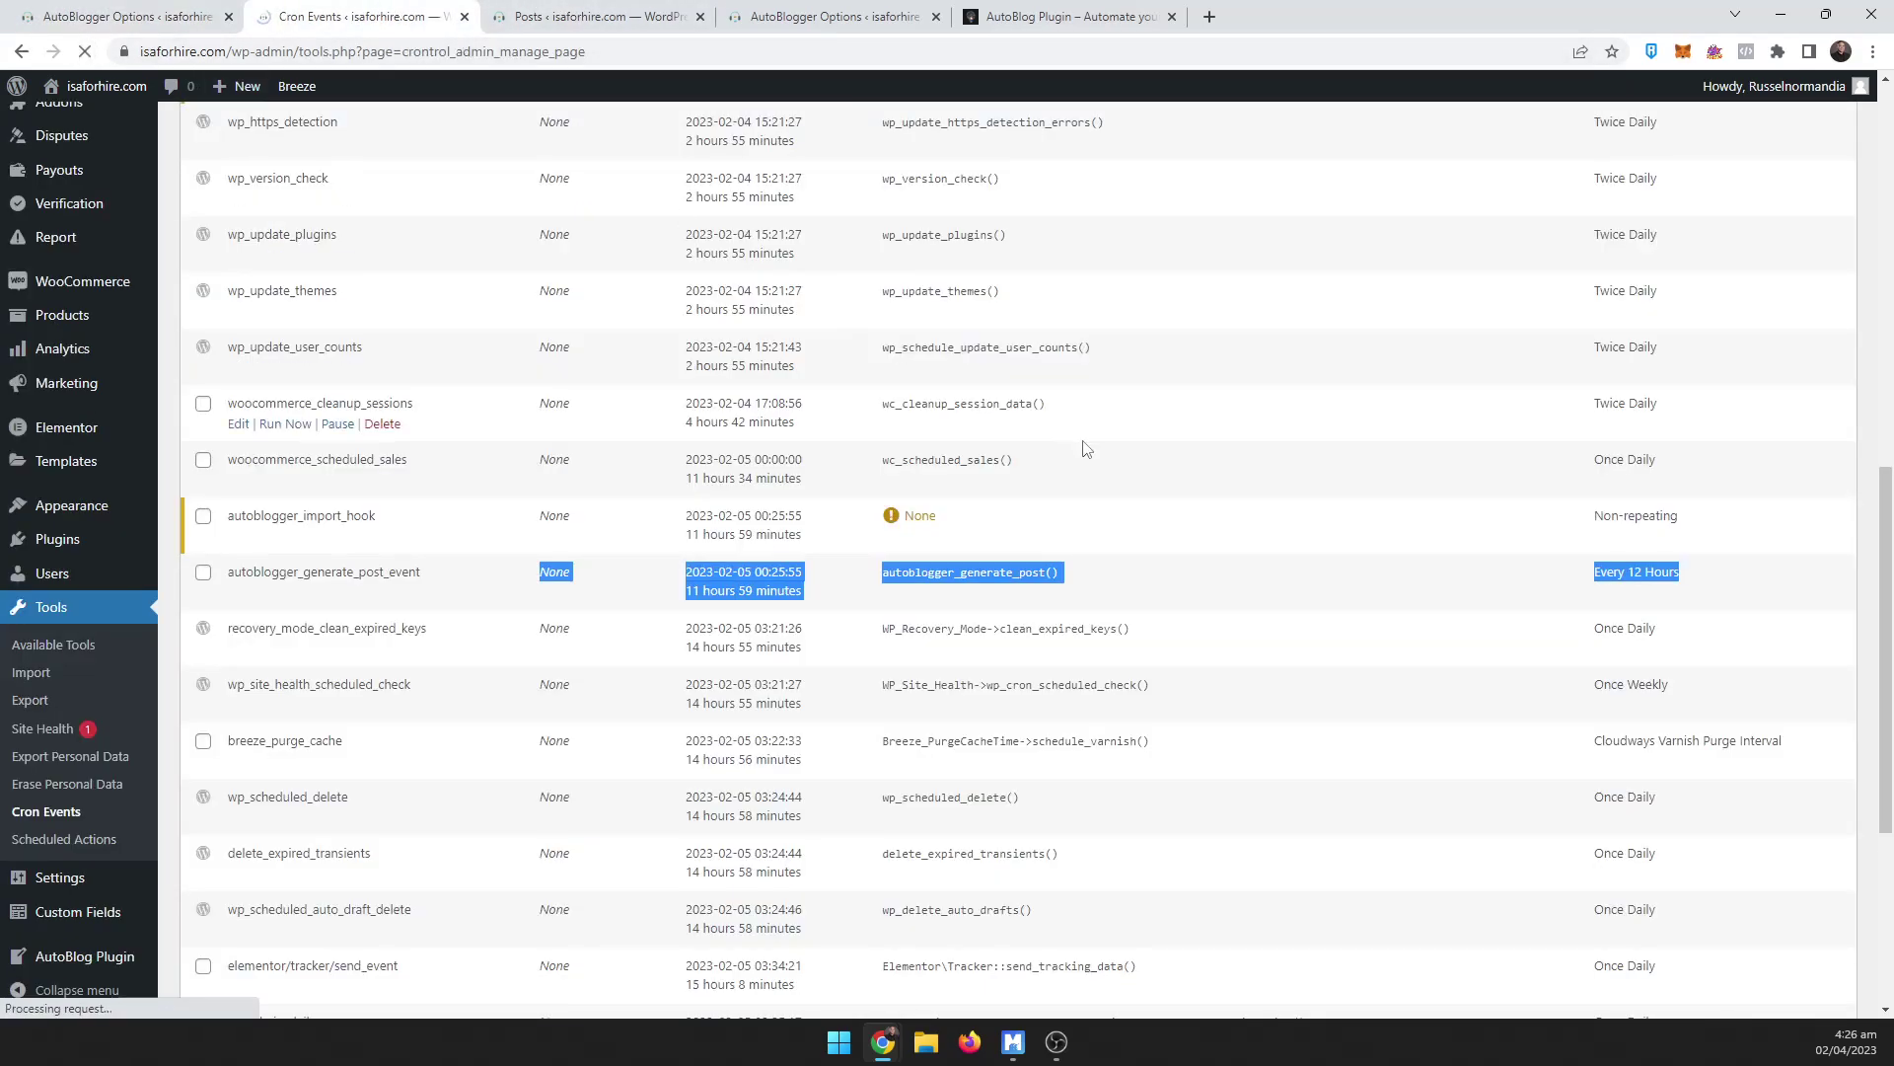
scroll(1244, 471, up, 5)
scroll(1222, 463, up, 5)
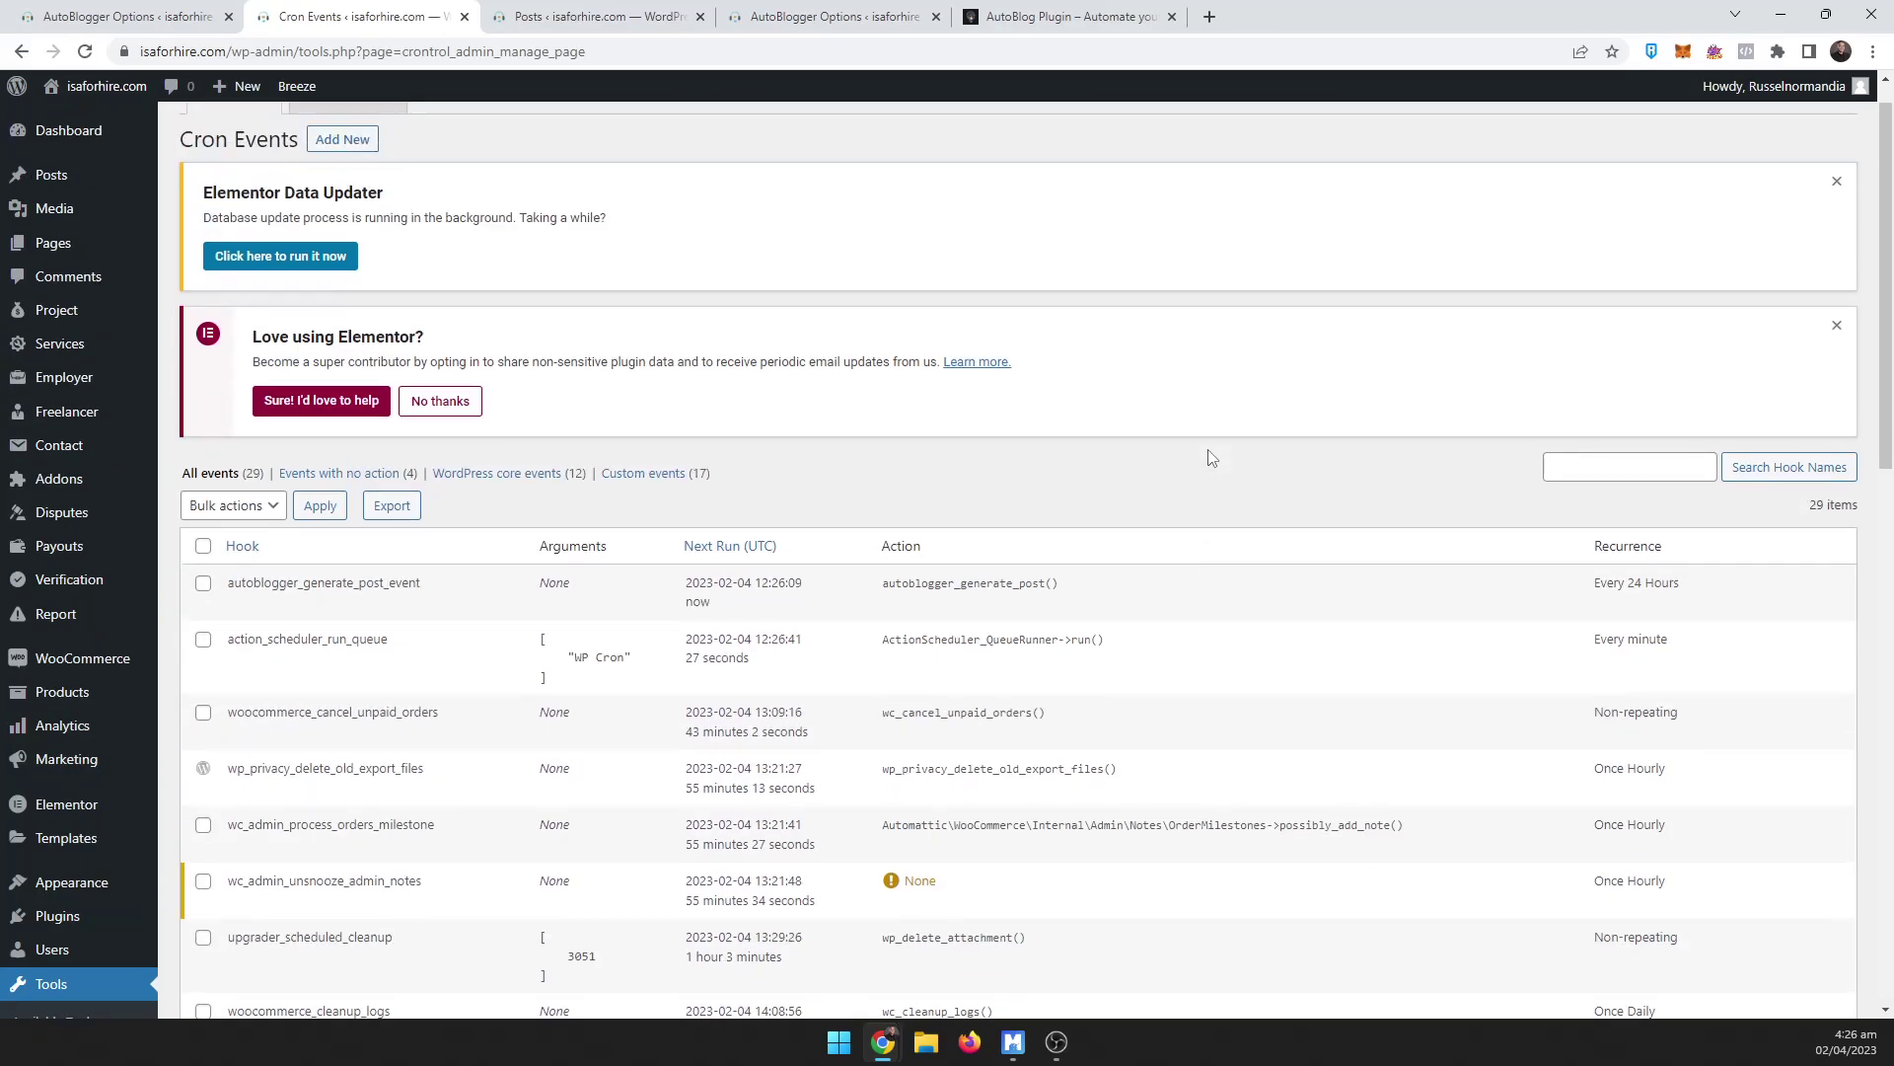
scroll(1209, 458, down, 1)
drag(1692, 486, 222, 483)
Step: Save Every 3 Hours and confirm the autoblogger event now recurs Every 3 Hours
click(74, 8)
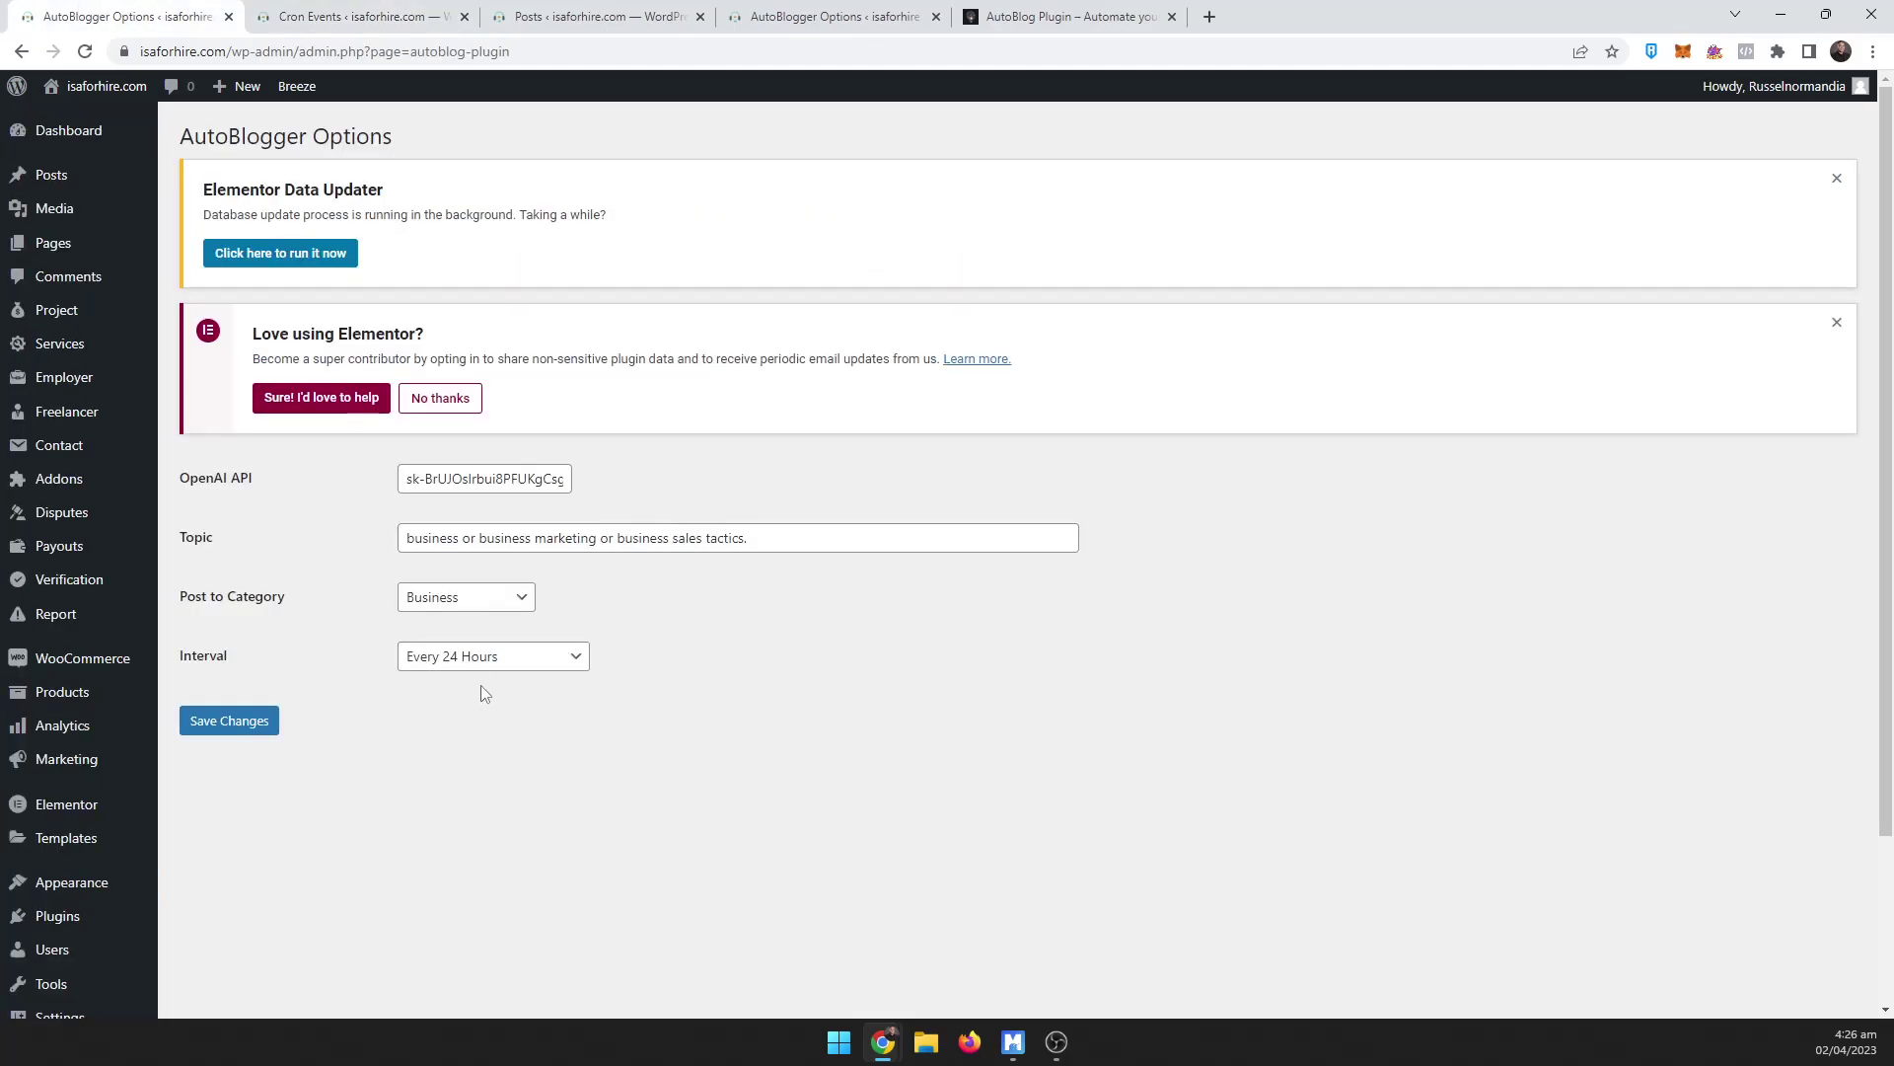
click(482, 658)
click(466, 722)
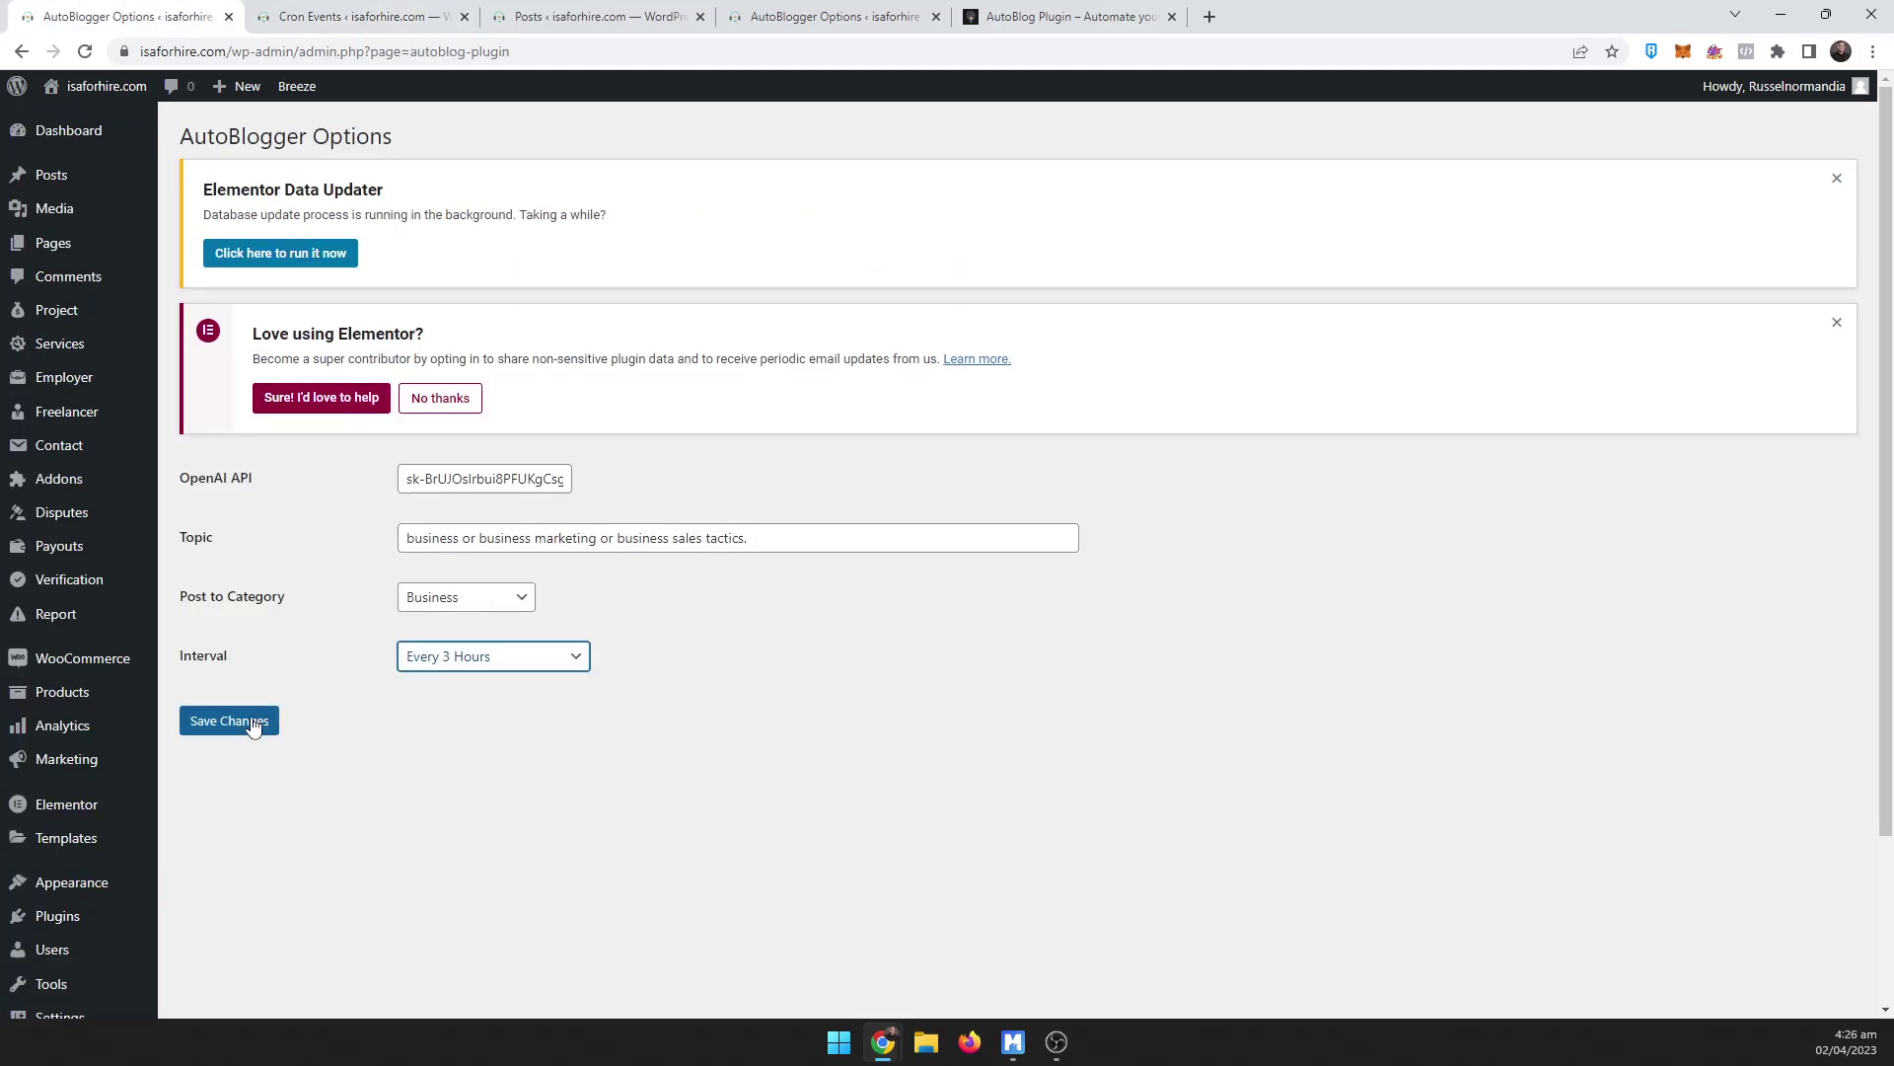
click(255, 725)
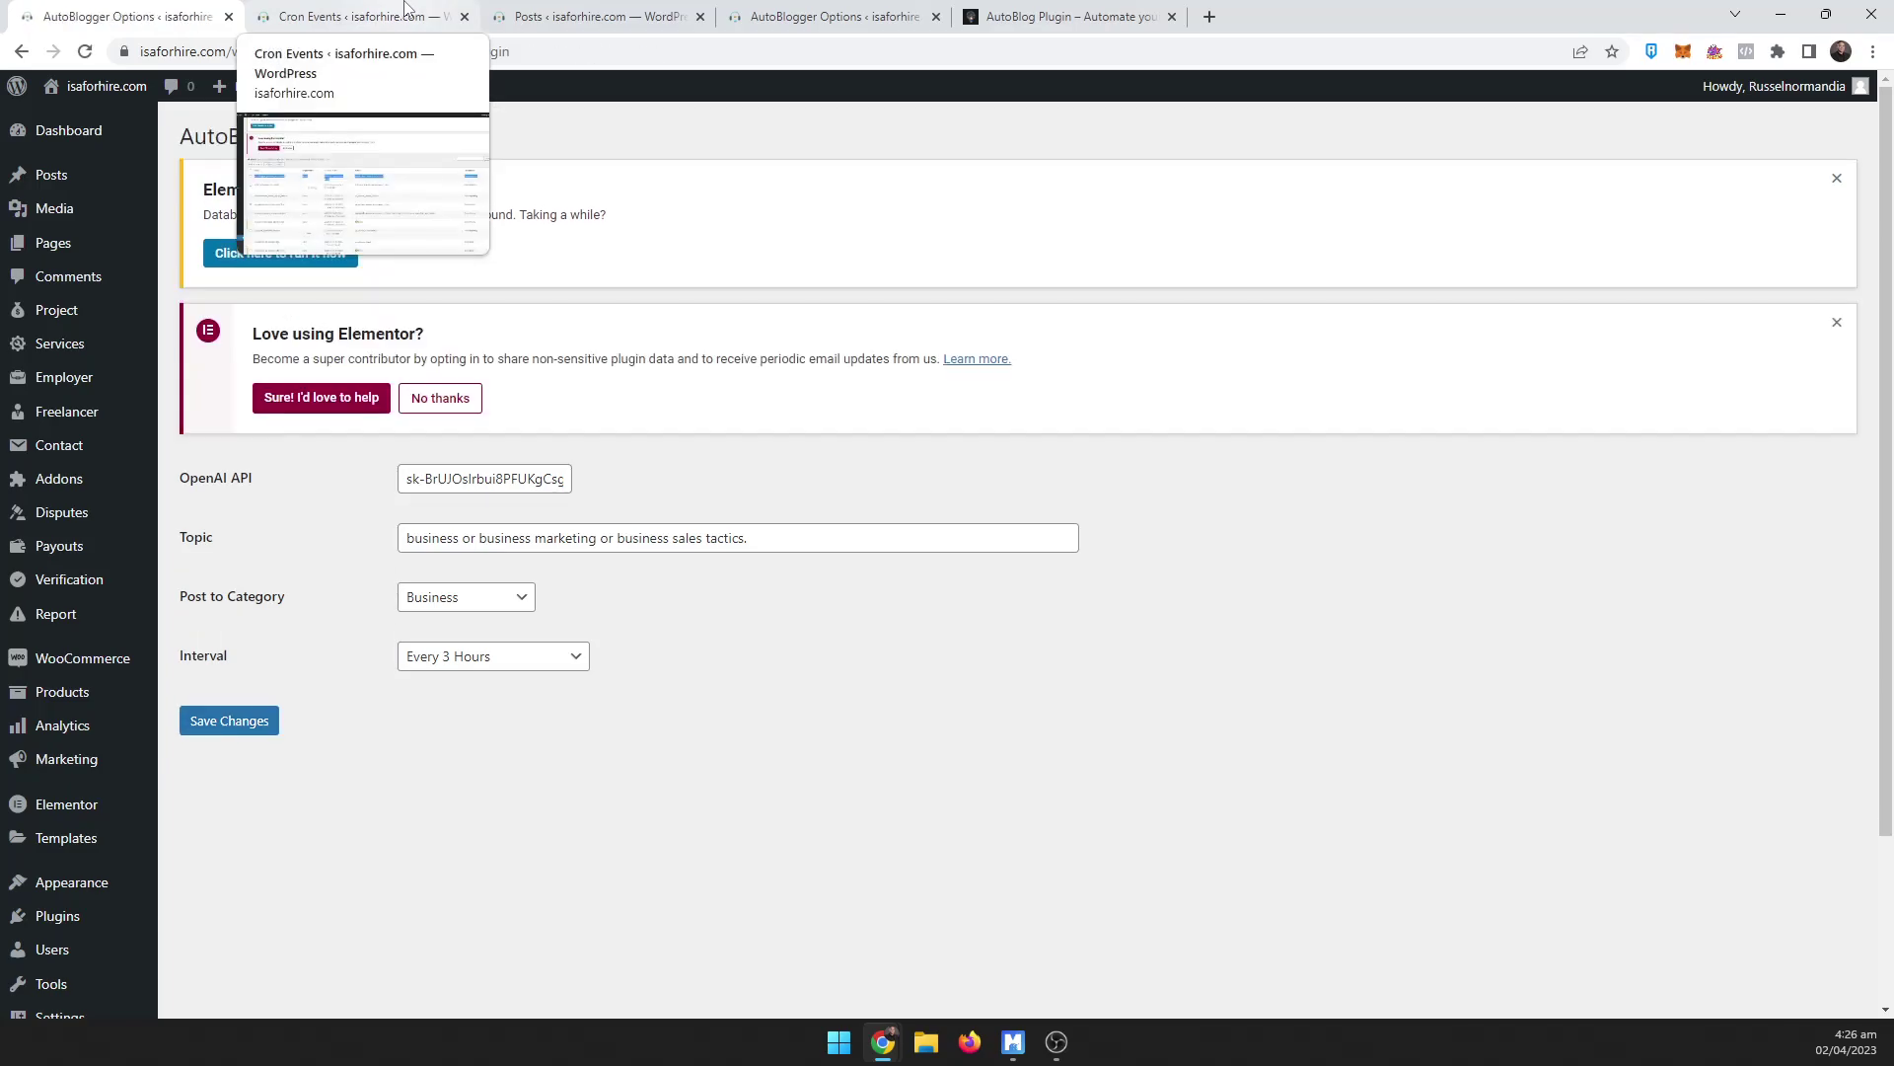
click(405, 8)
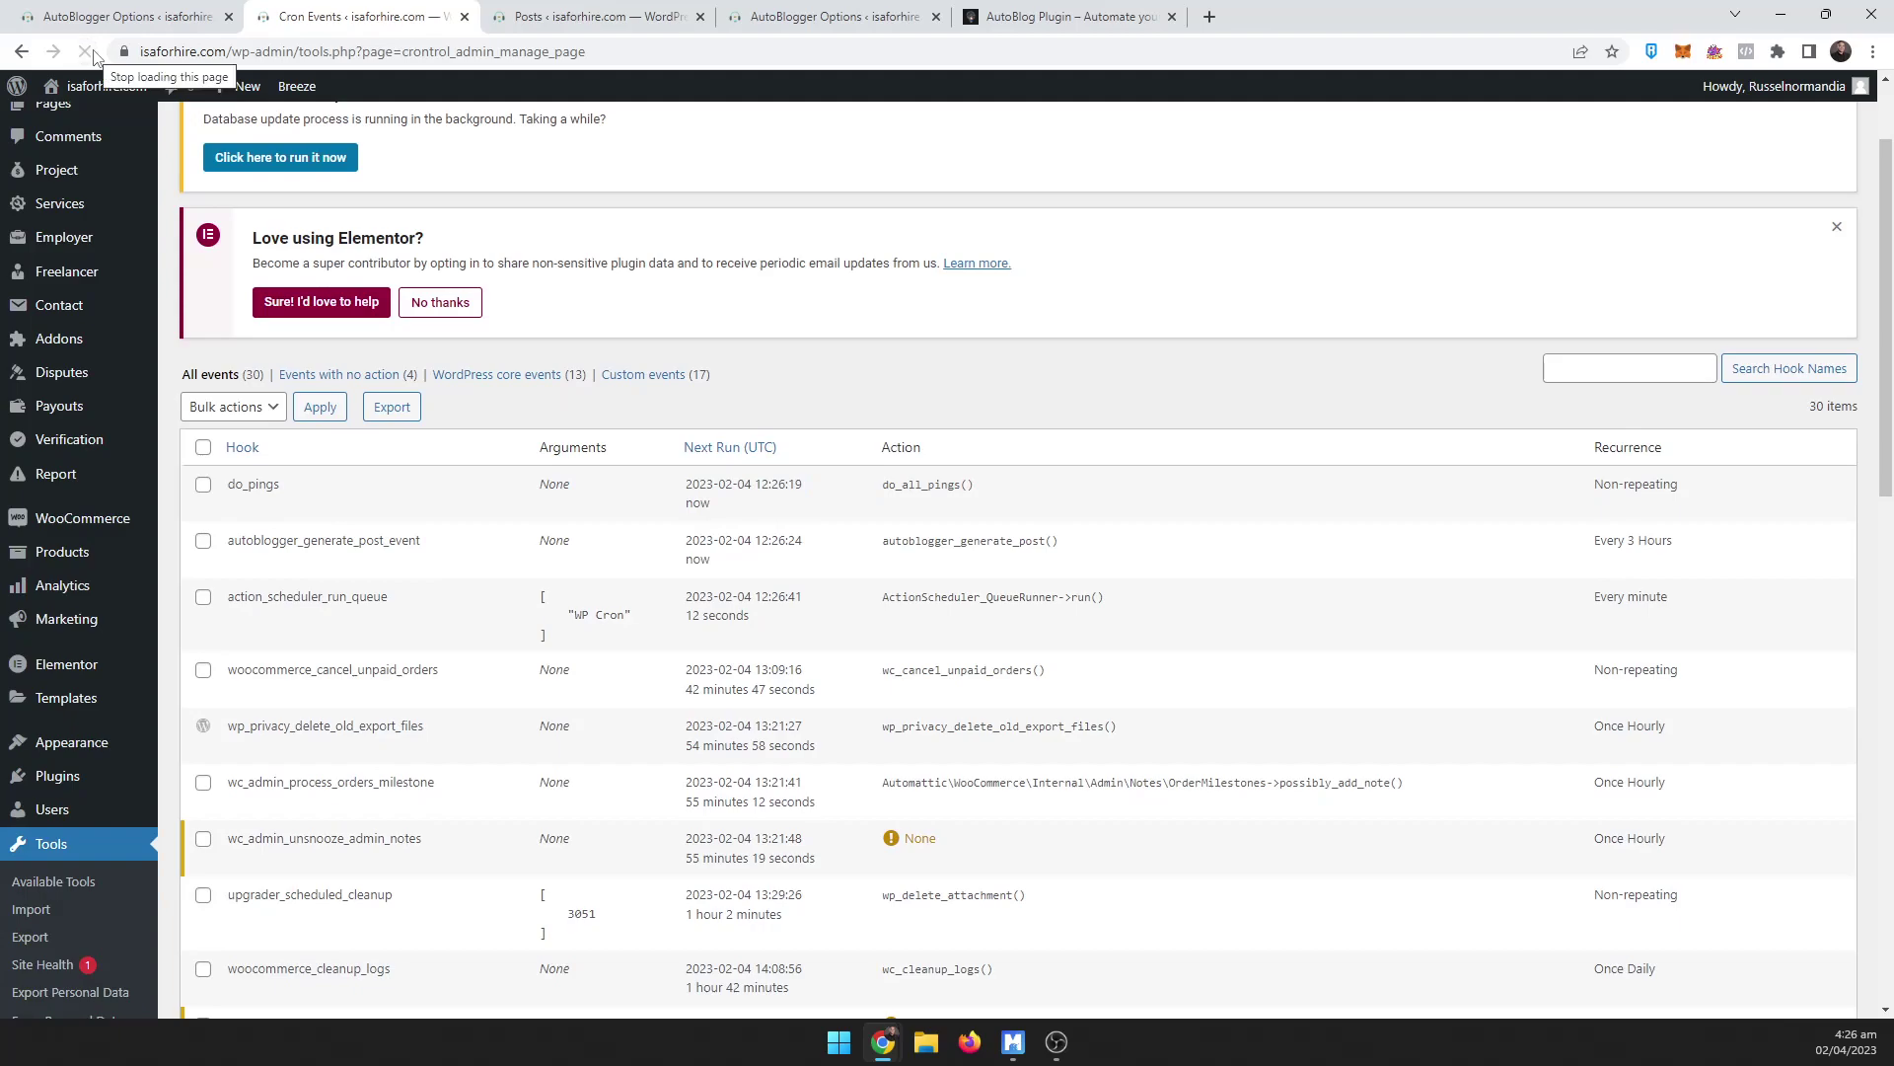
drag(225, 538, 1727, 548)
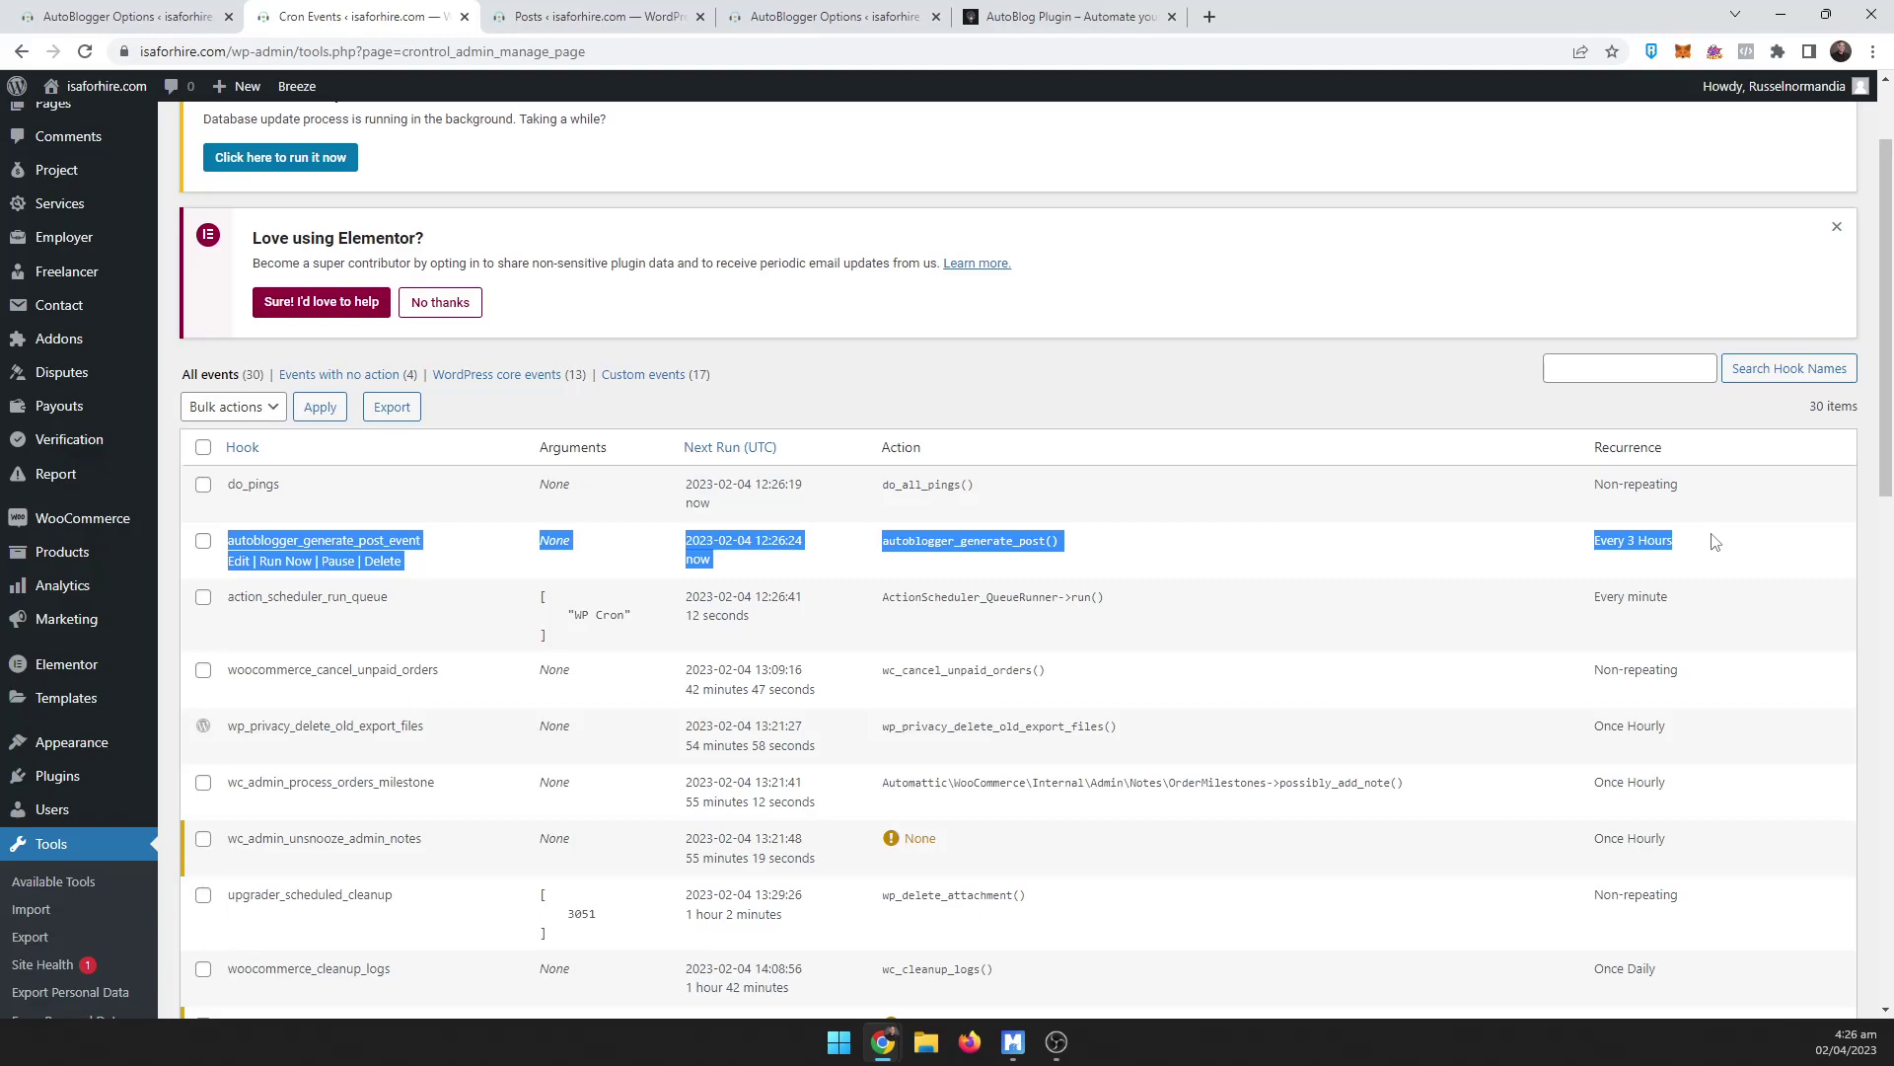
Step: Set the AutoBlogger posting interval to Hourly and save the options
click(144, 16)
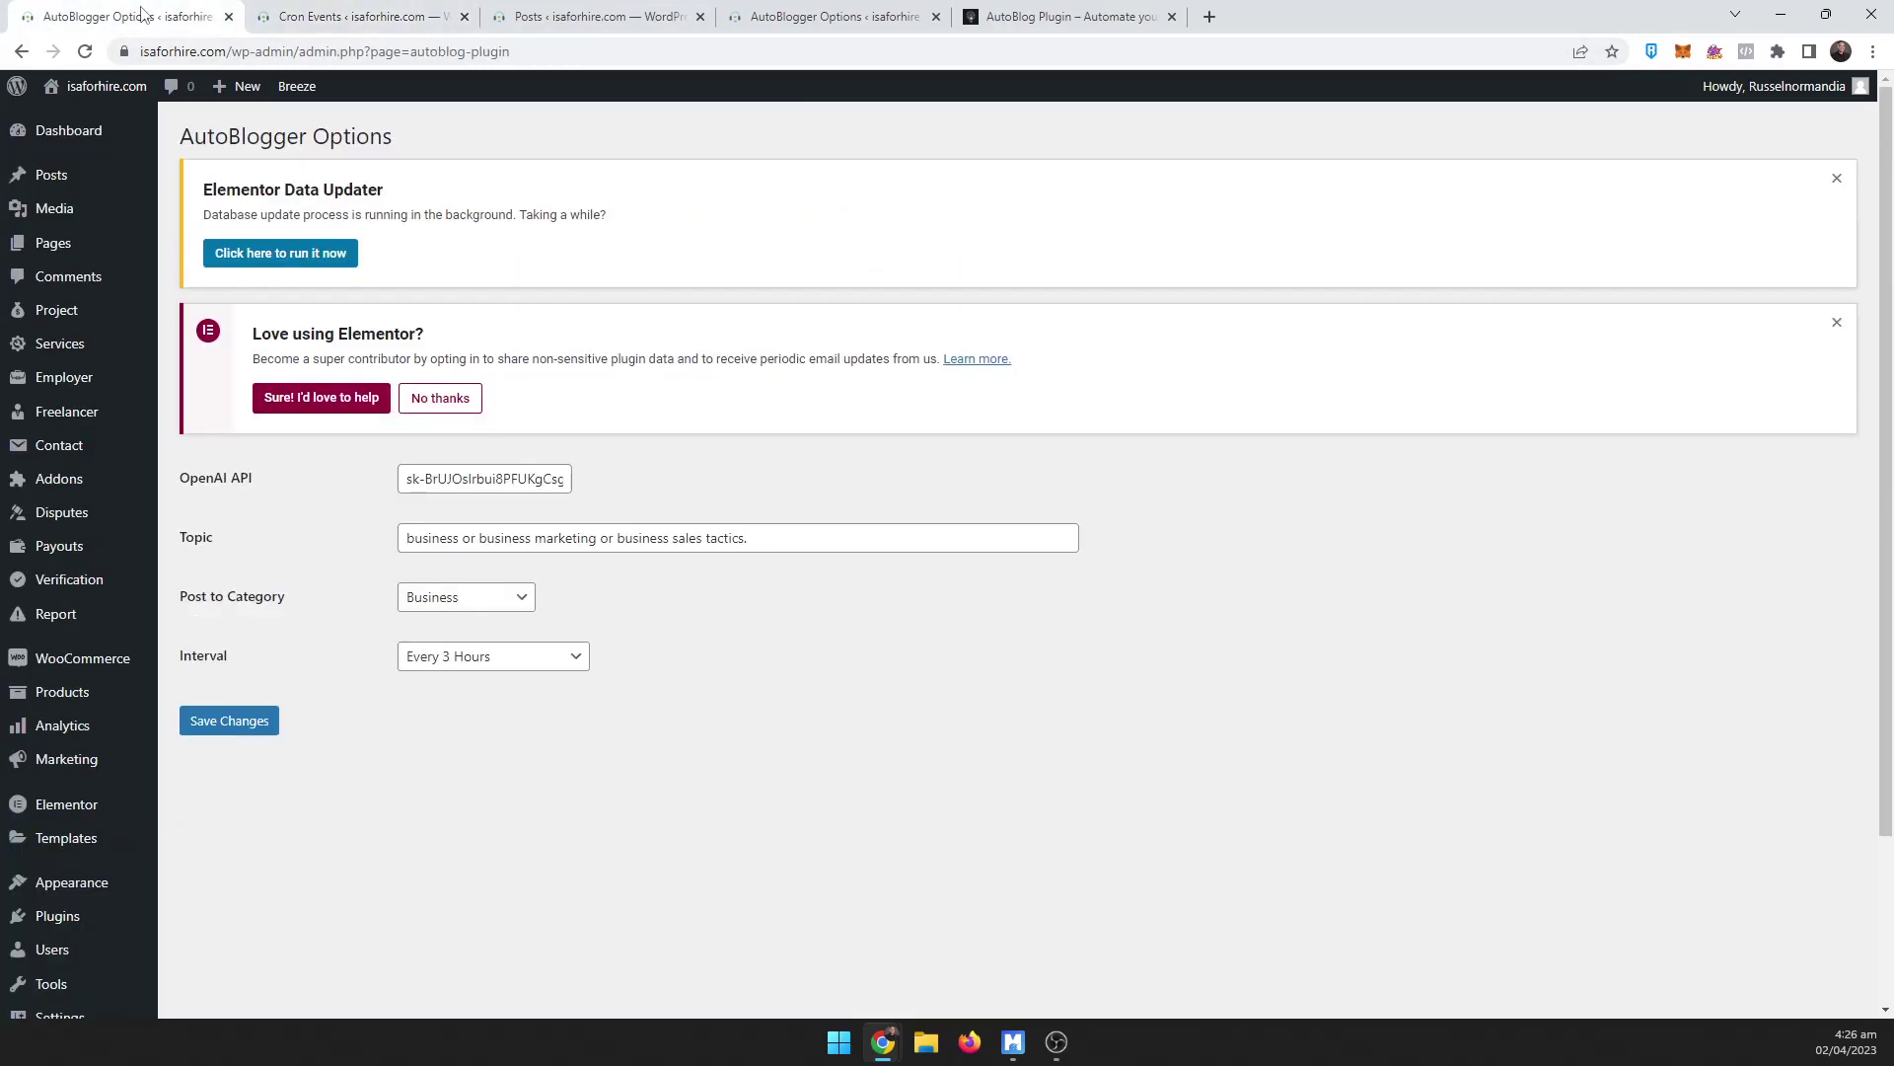
click(438, 660)
click(499, 701)
click(252, 723)
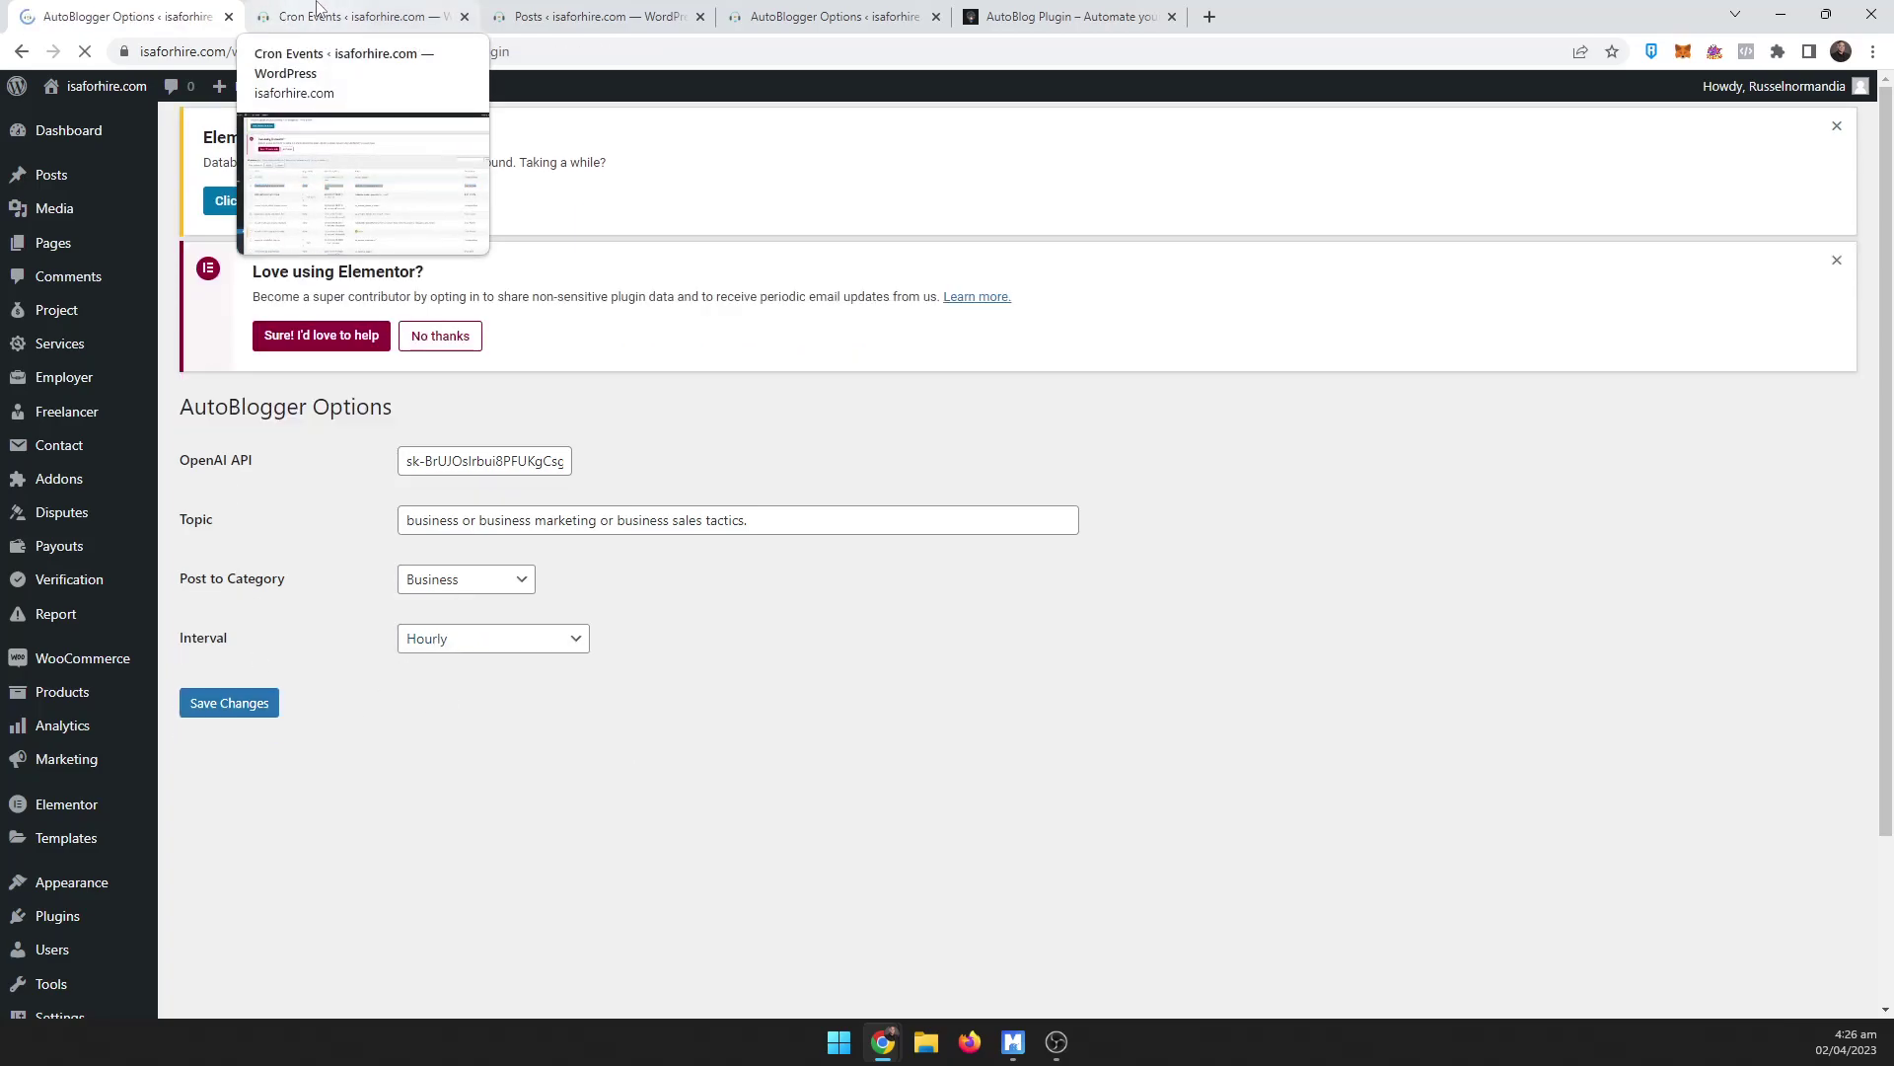
Step: Reload Cron Events and confirm the autoblogger event now recurs Once Hourly
click(316, 16)
click(86, 51)
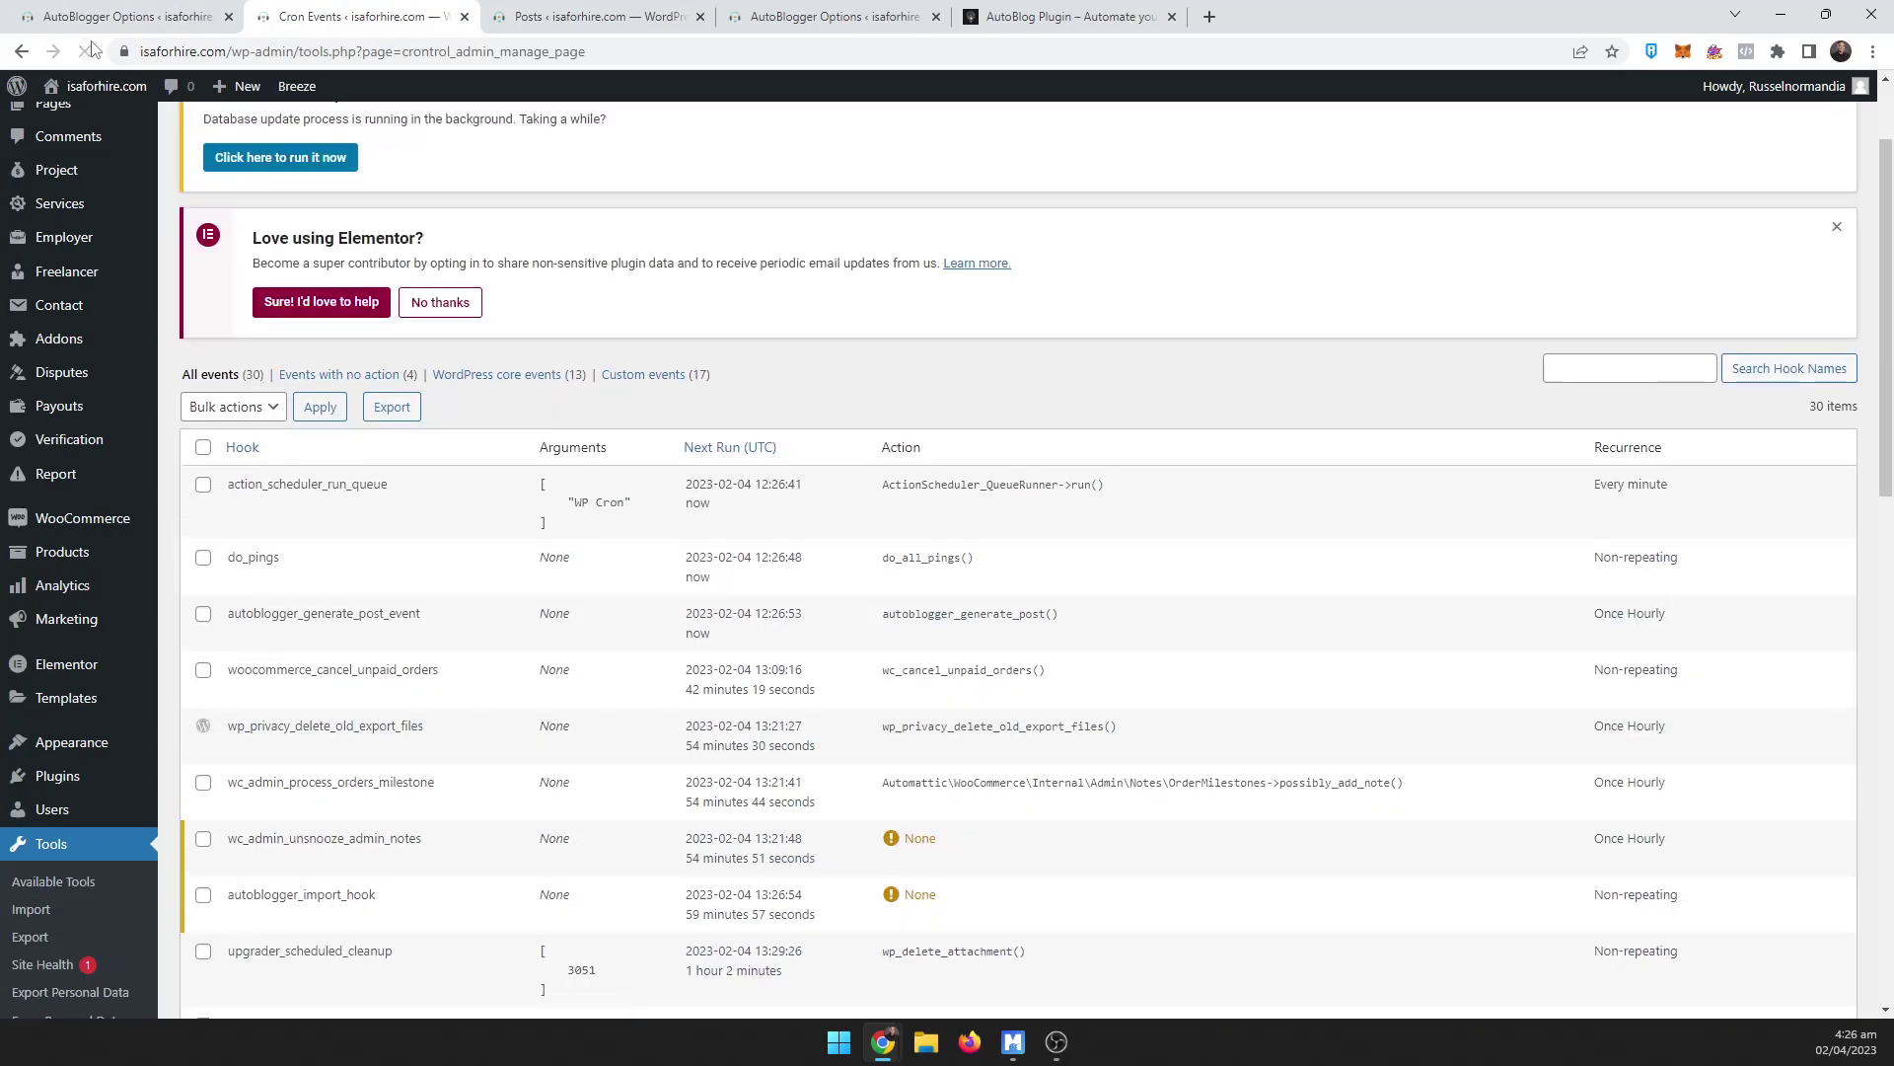
drag(233, 615, 1798, 608)
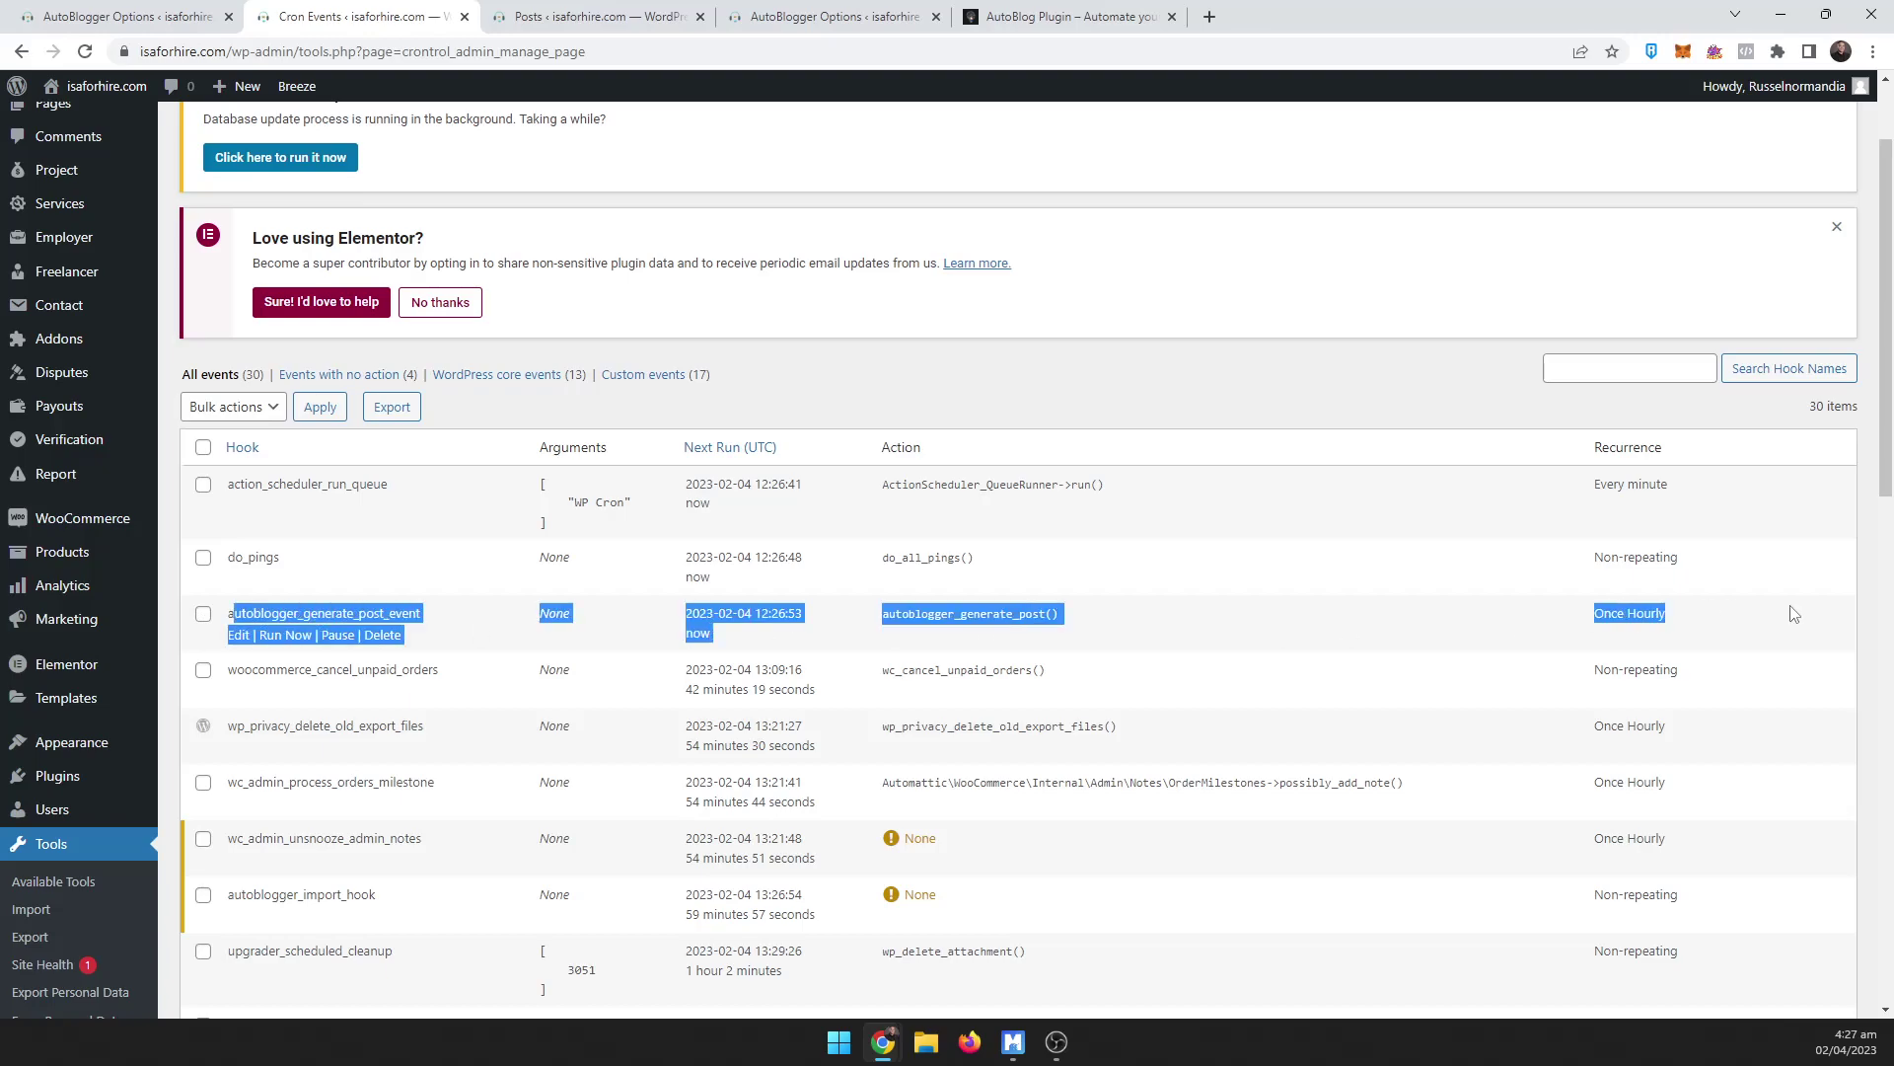
click(133, 15)
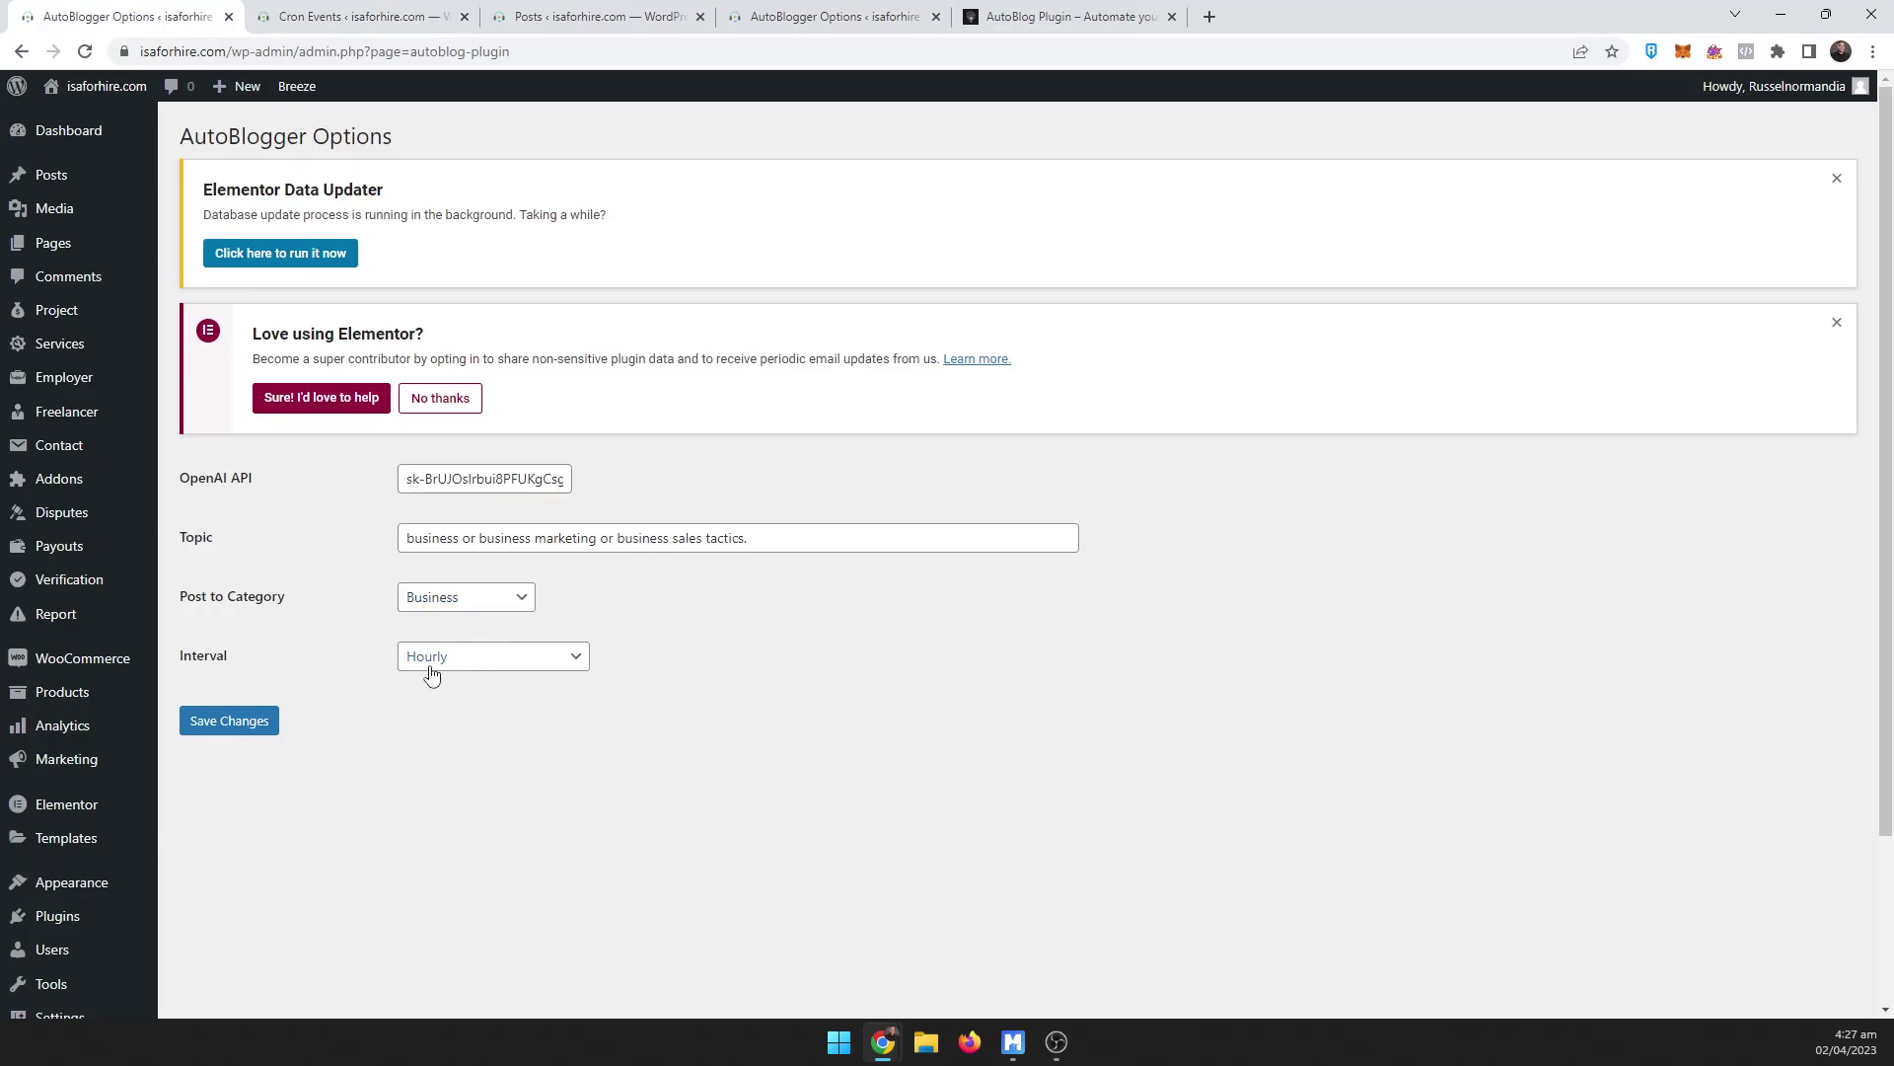
click(766, 17)
Step: Reload the posts list to see the new Business posts, 34 in total
click(643, 12)
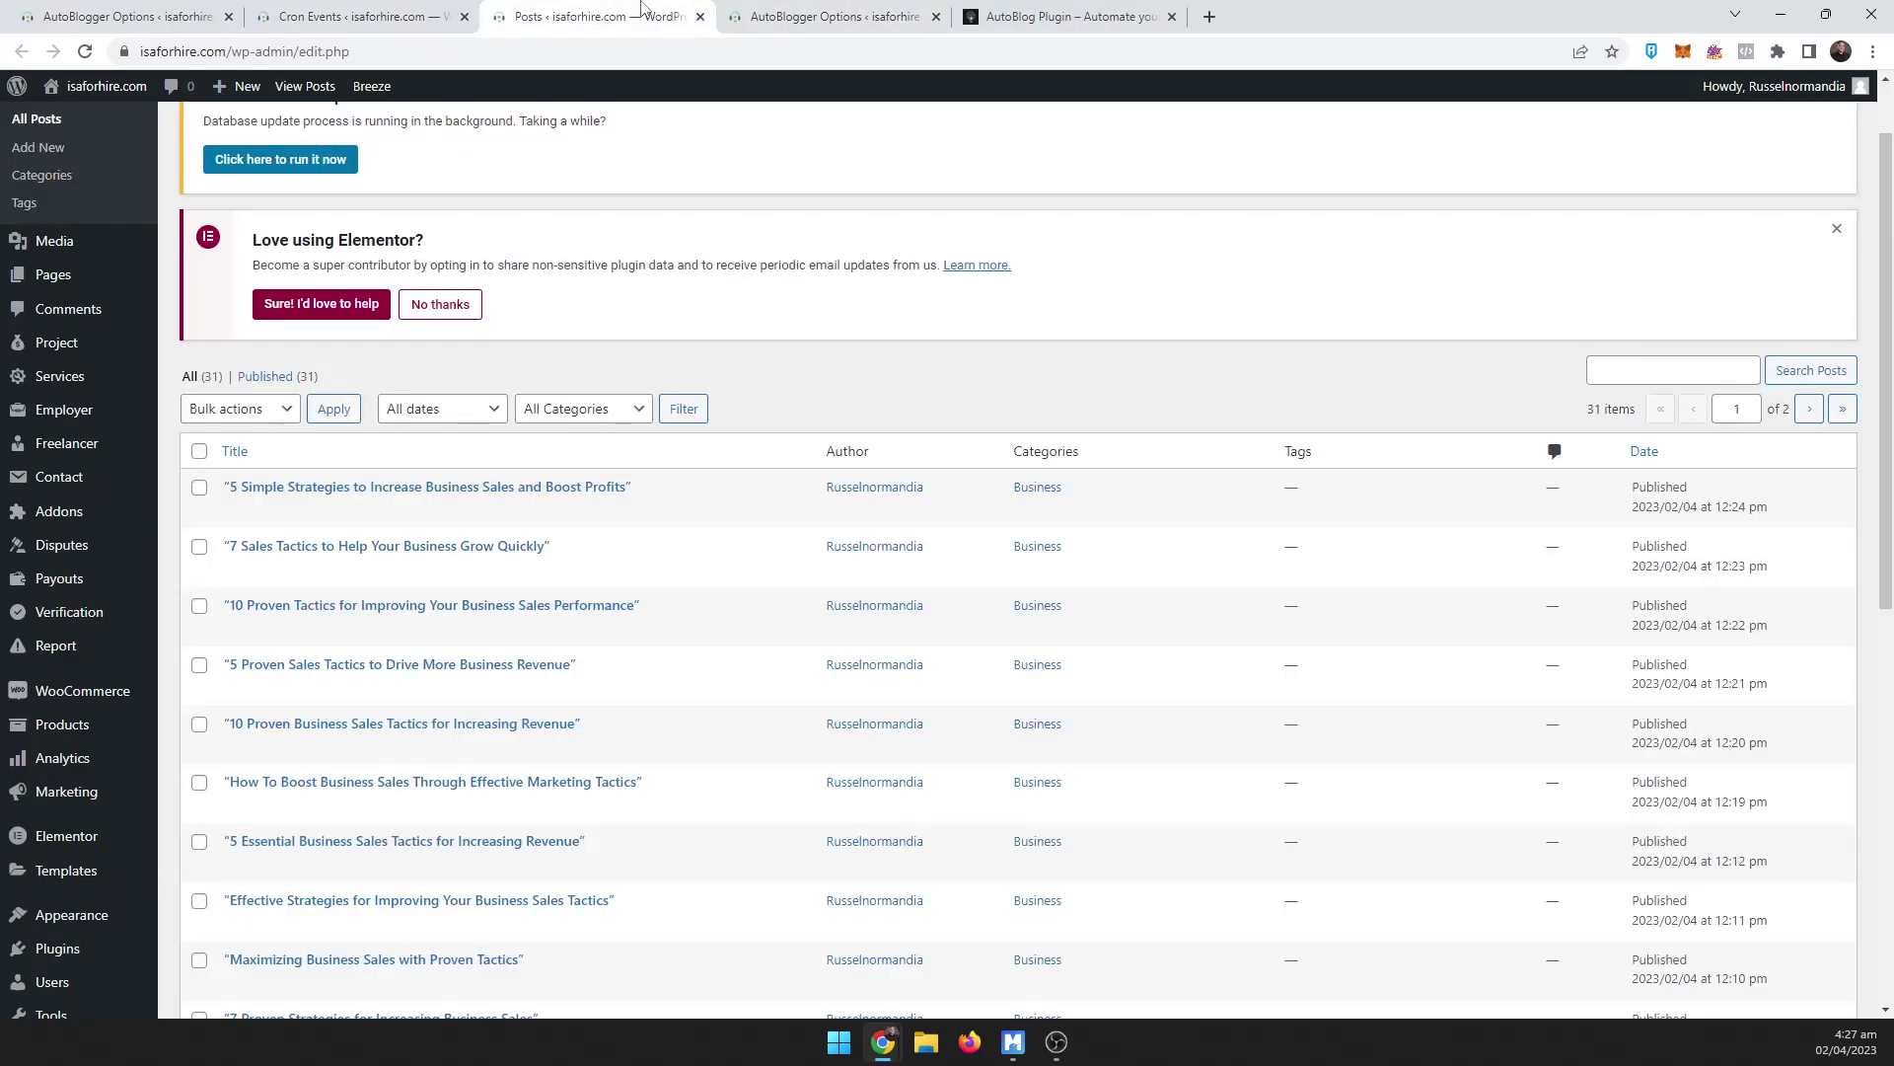
click(85, 50)
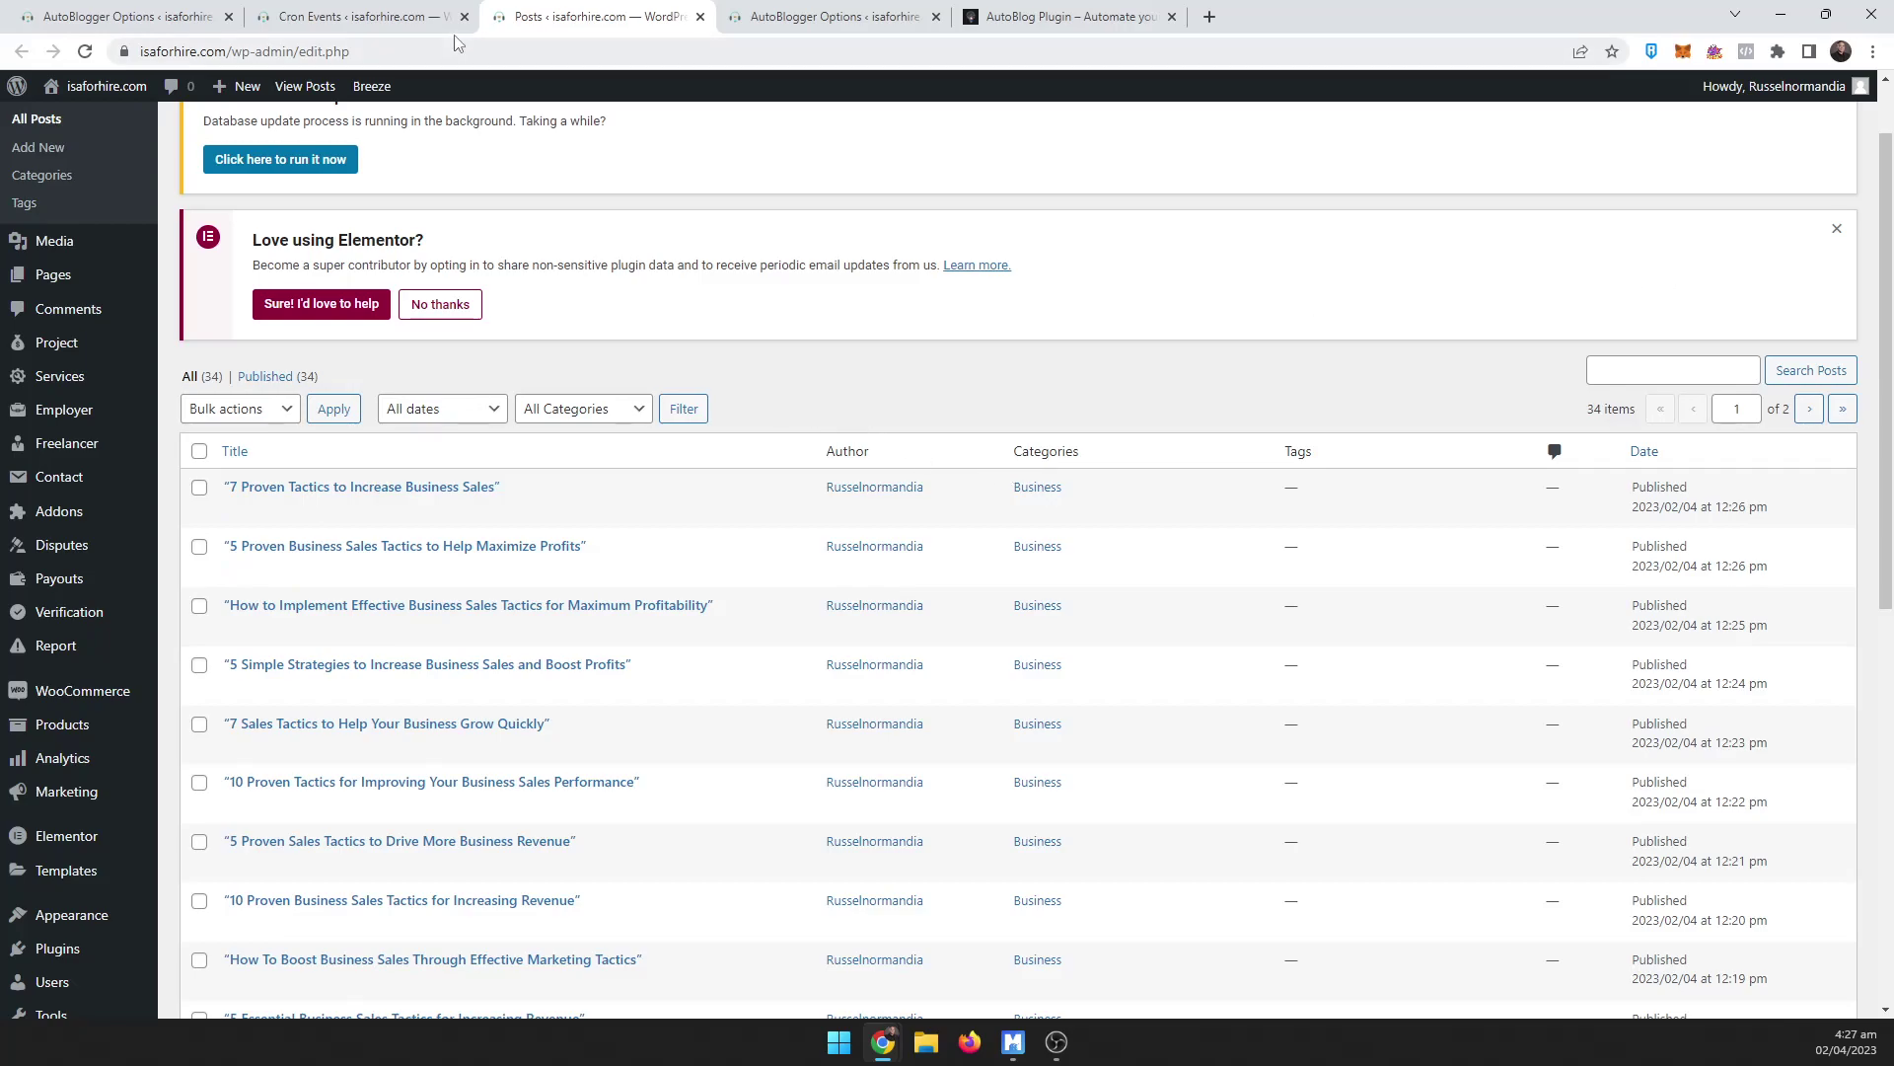
click(379, 8)
Step: Show the AutoBlog Plugin site's Basic and Lifetime pricing plans
click(164, 8)
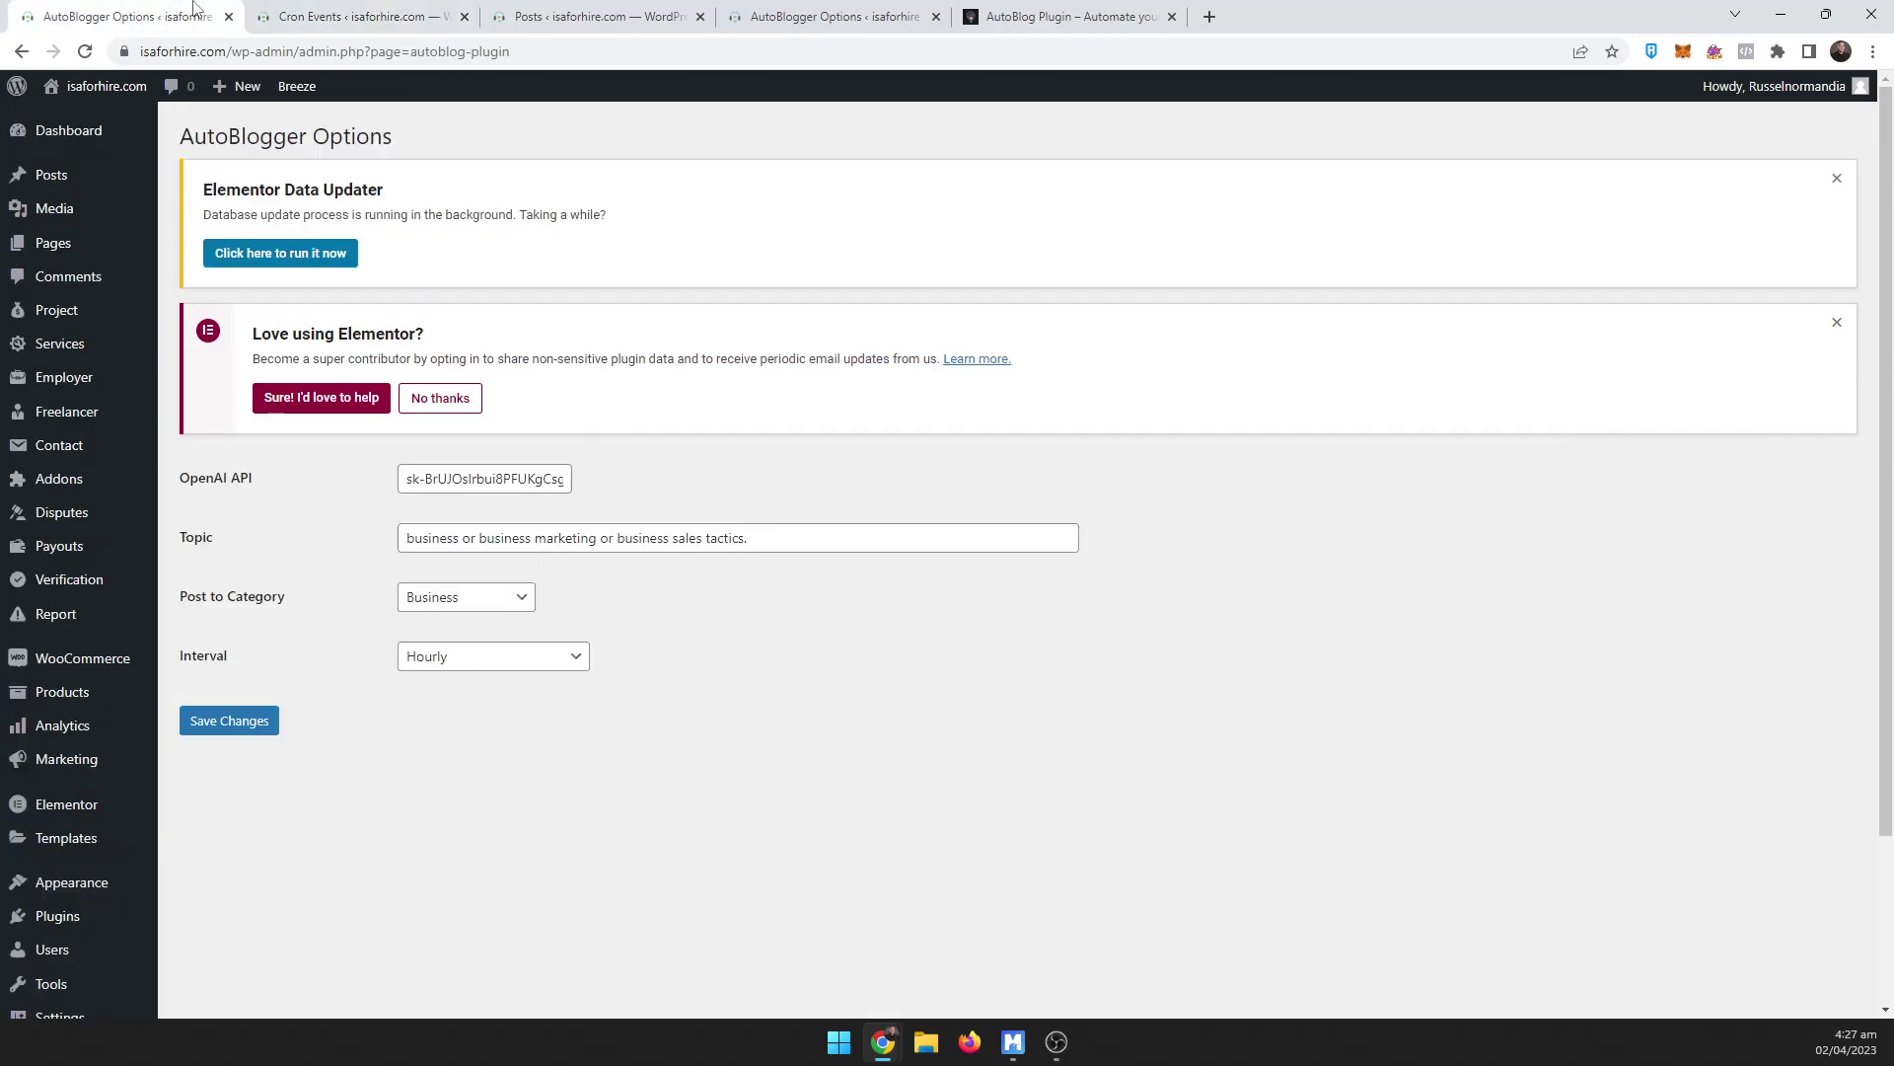
click(1068, 14)
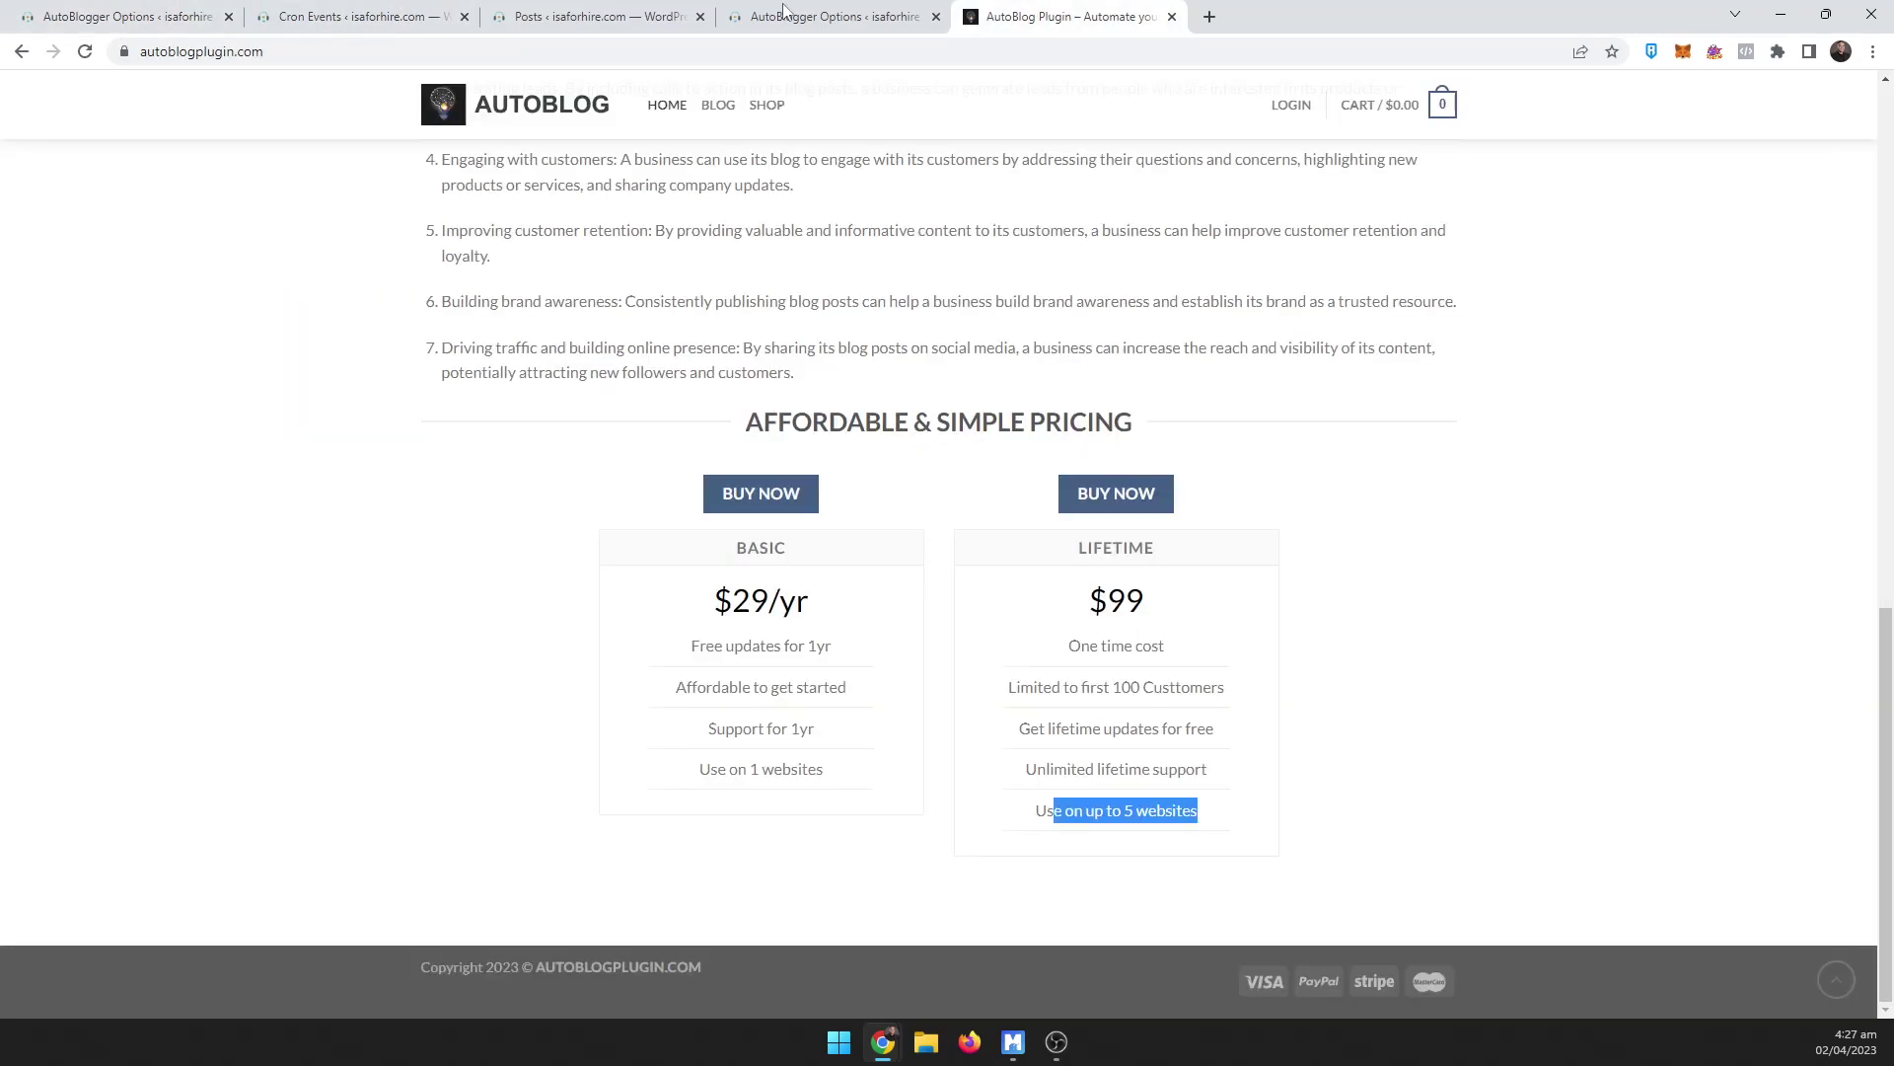